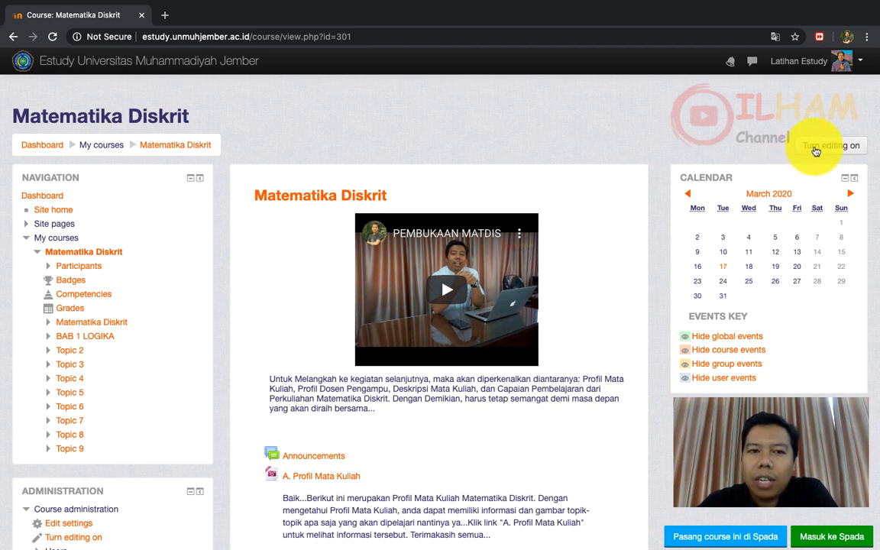
- Turn on editing for the Matematika Diskrit course and add a new Assignment activity to the BAB 1 LOGIKA section
click(815, 150)
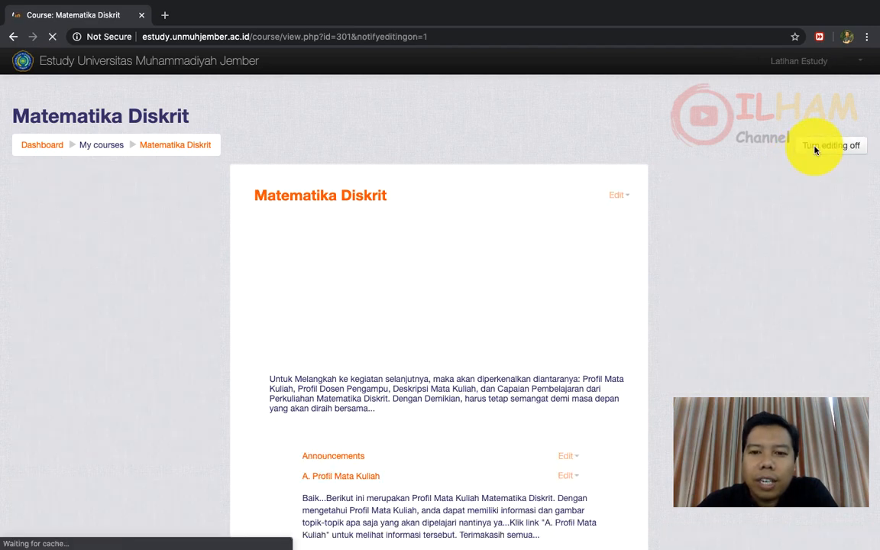
scroll(550, 317, down, 5)
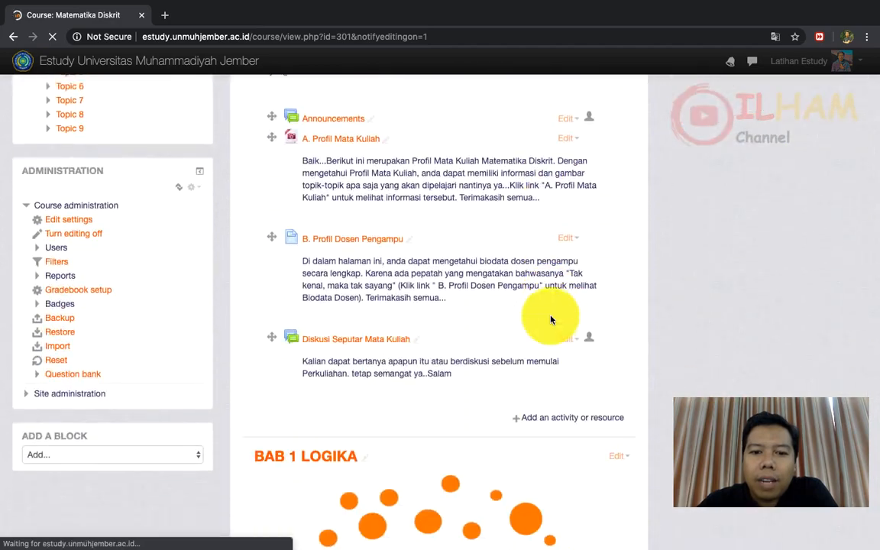
scroll(550, 319, down, 12)
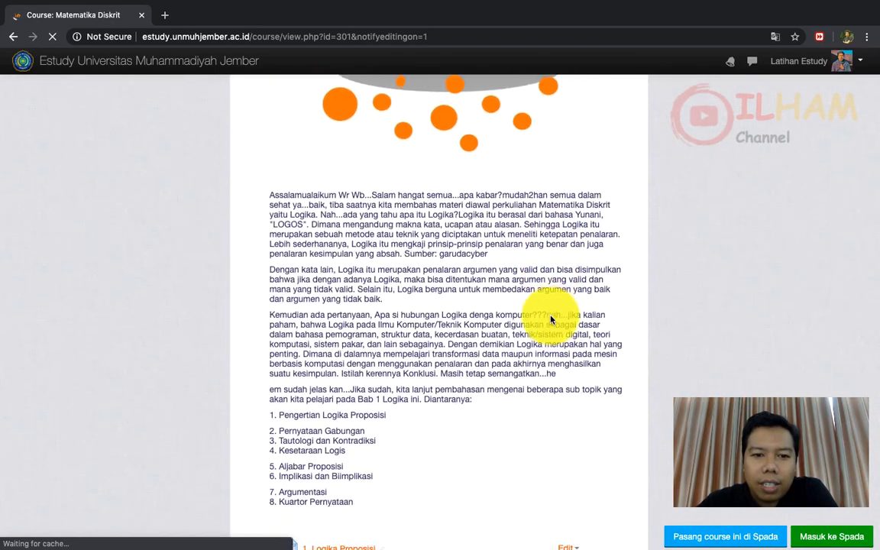
scroll(550, 316, down, 9)
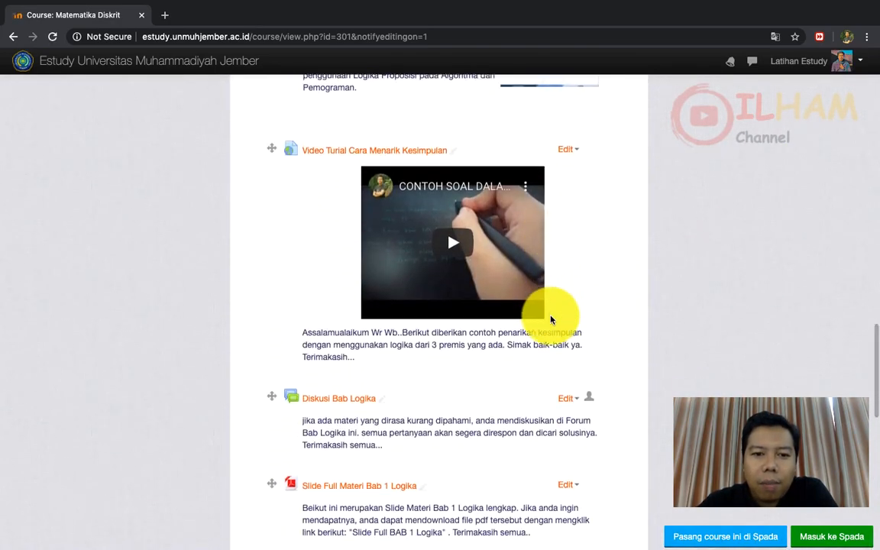
scroll(551, 321, up, 1)
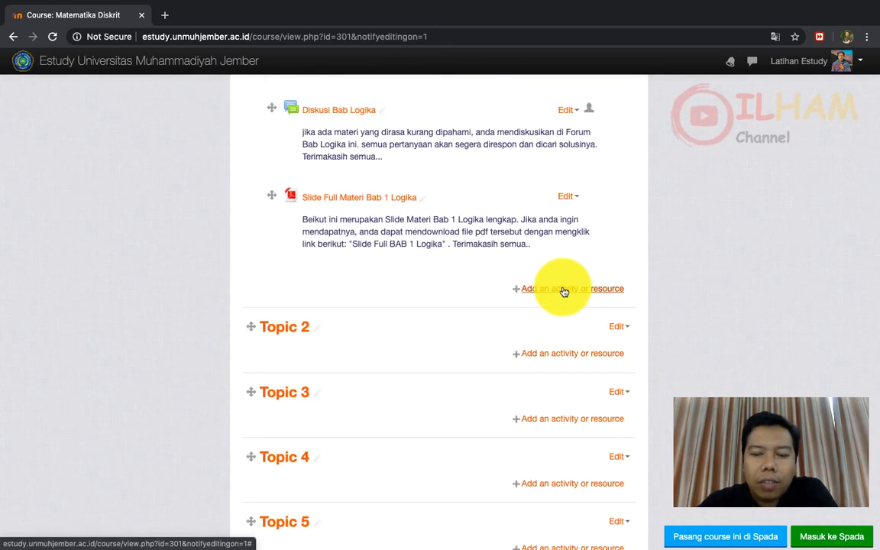
click(563, 289)
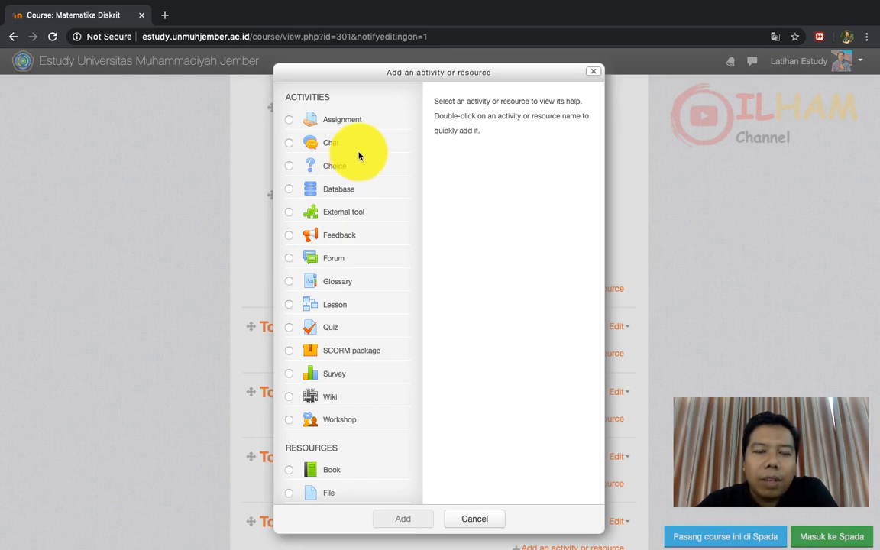
click(290, 122)
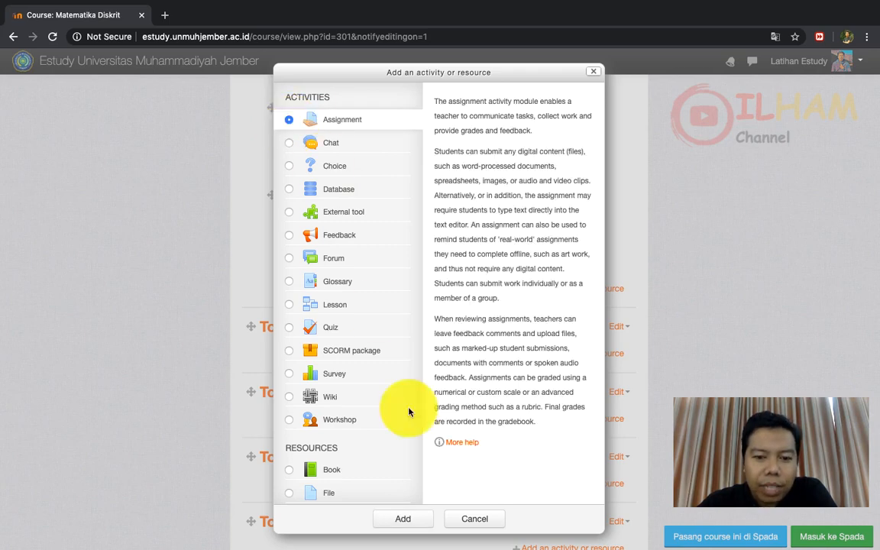
click(389, 521)
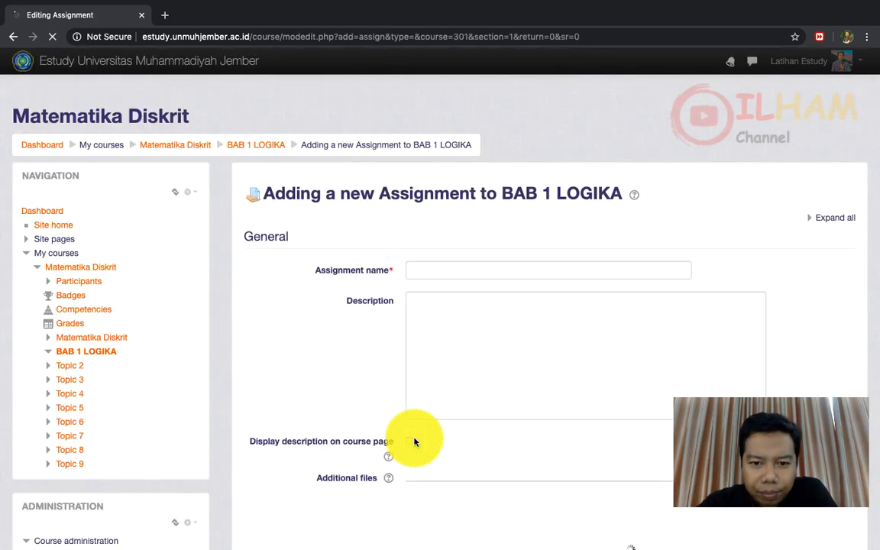
- Name the new assignment "Tugas bab 1 Logika"
click(503, 269)
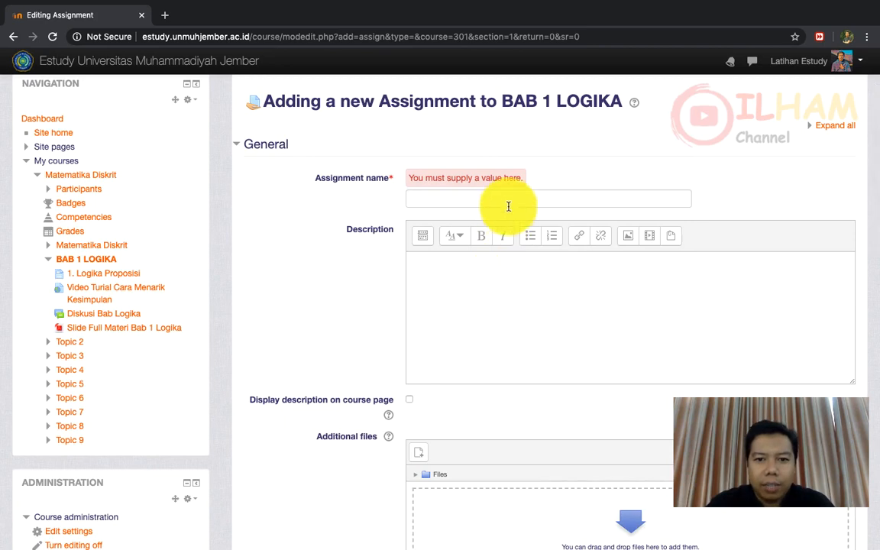
click(506, 197)
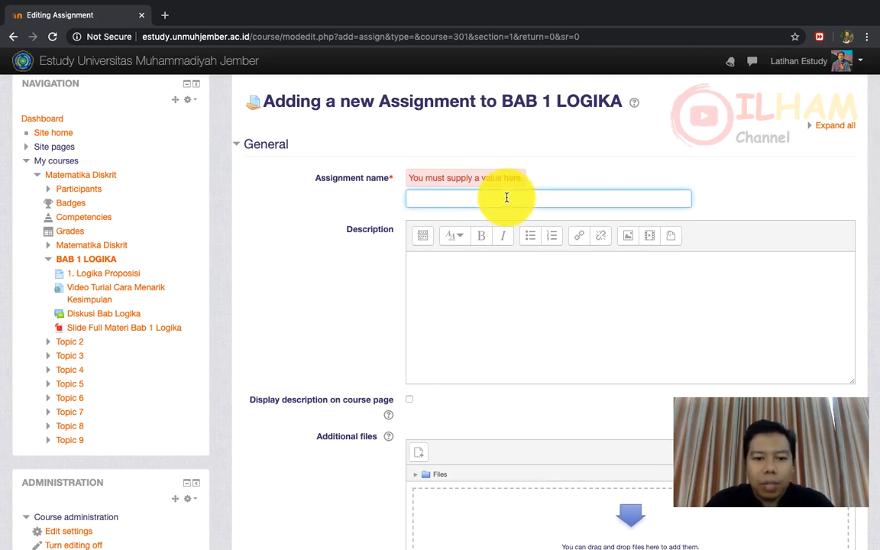
text(S)
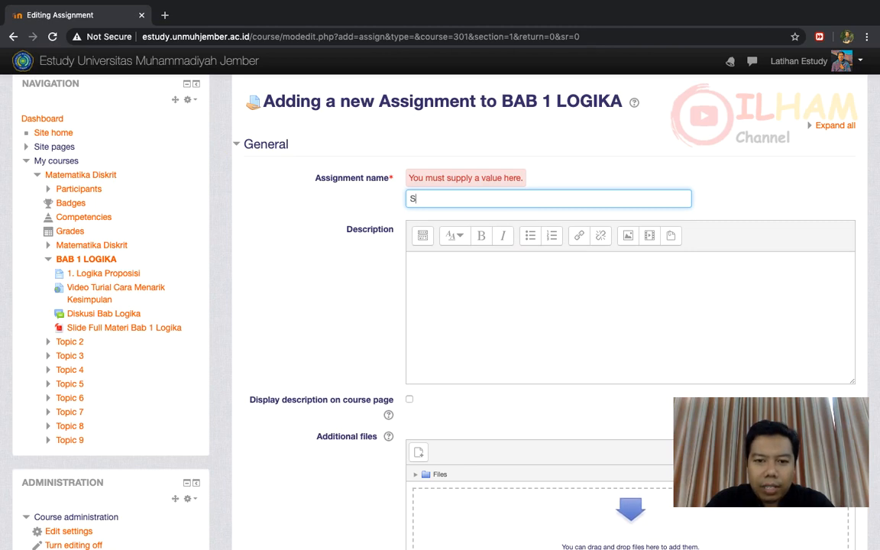
key(BackSpace)
text(Tuga)
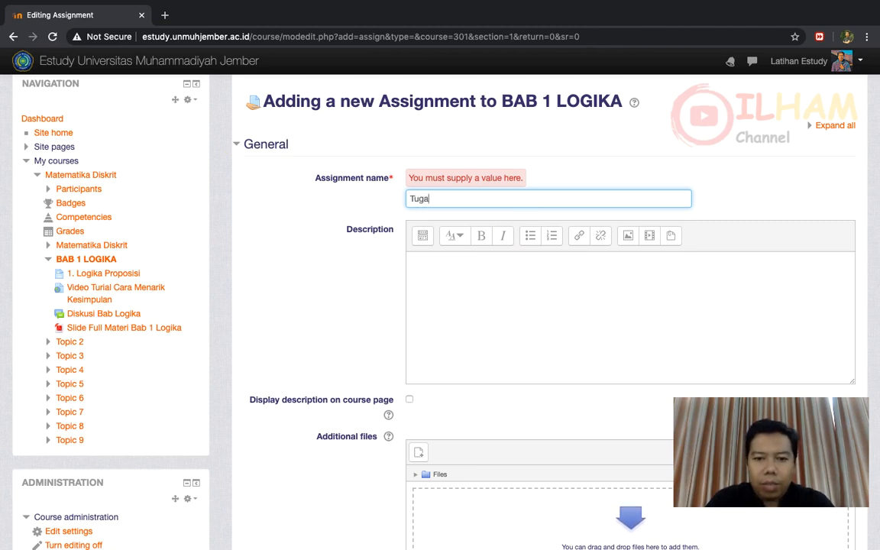
text(s bab )
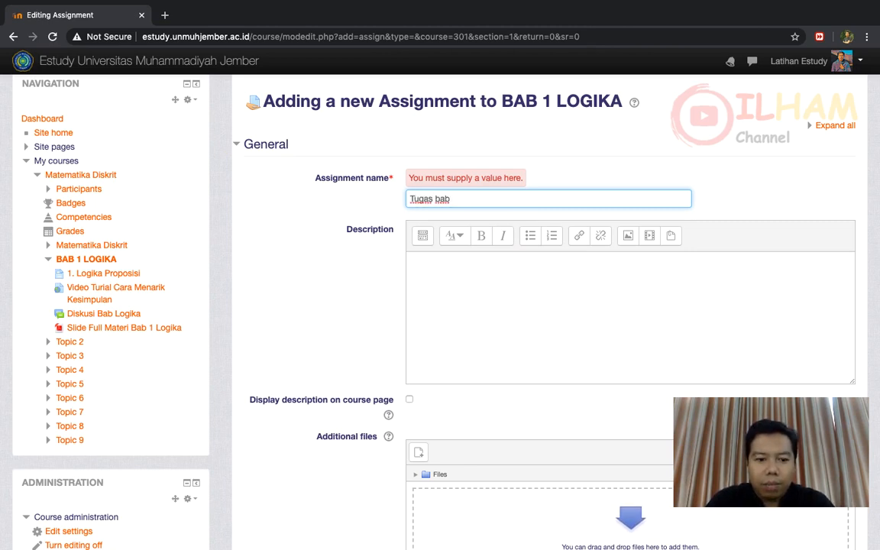
text(1)
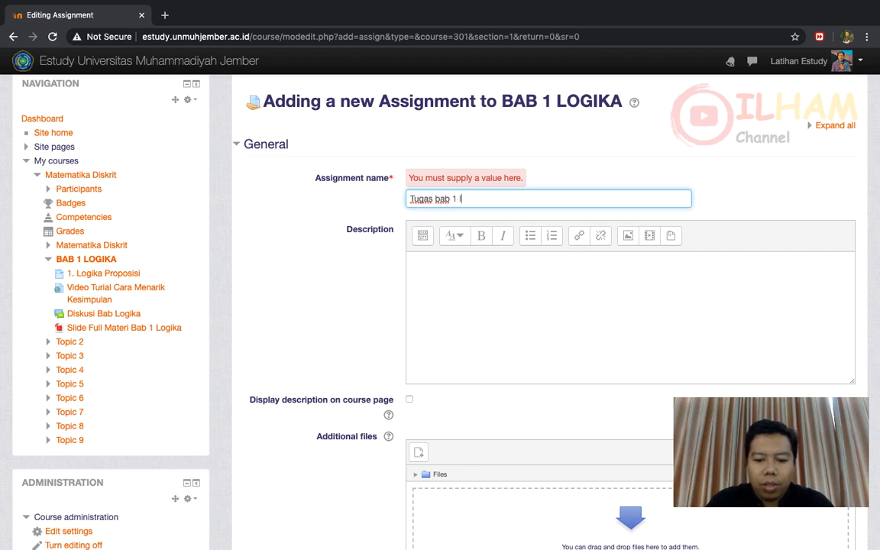
text( Logik)
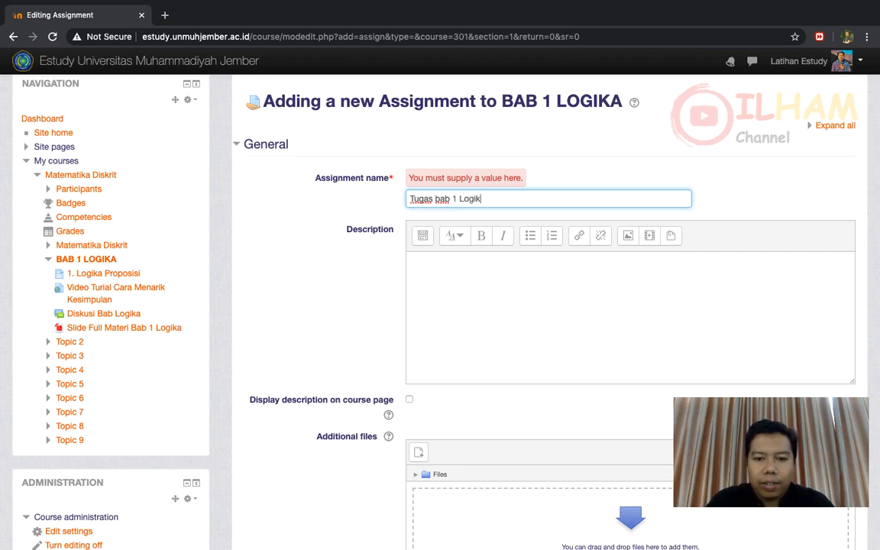
text(a)
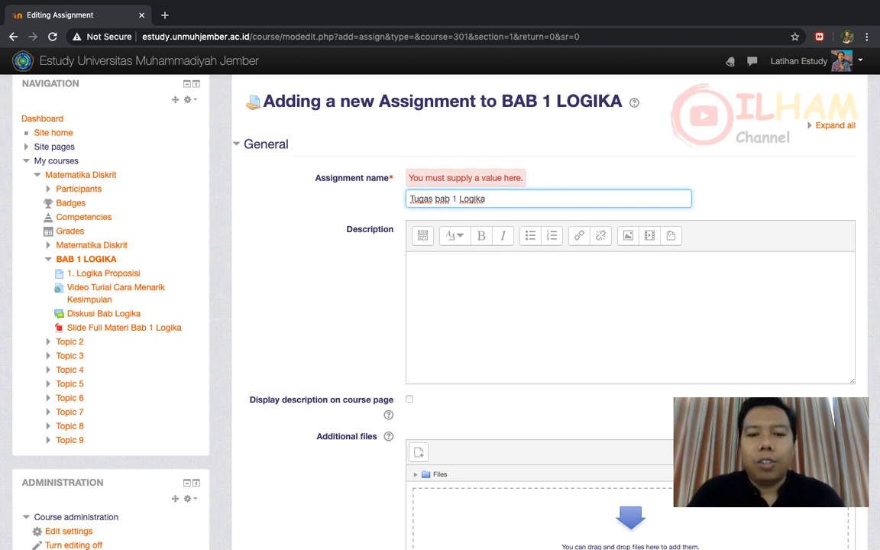
- Write the assignment description "Baik..kerjakan soal latihan di bawah ini di selembar kertas dan jangan telat mengumpulkan ya...Terimakasih"
click(457, 271)
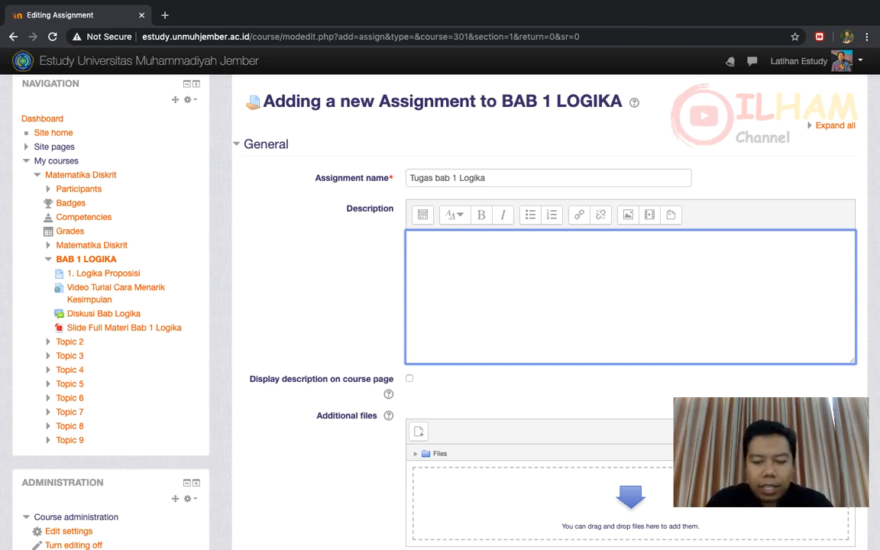
text(Baik..k)
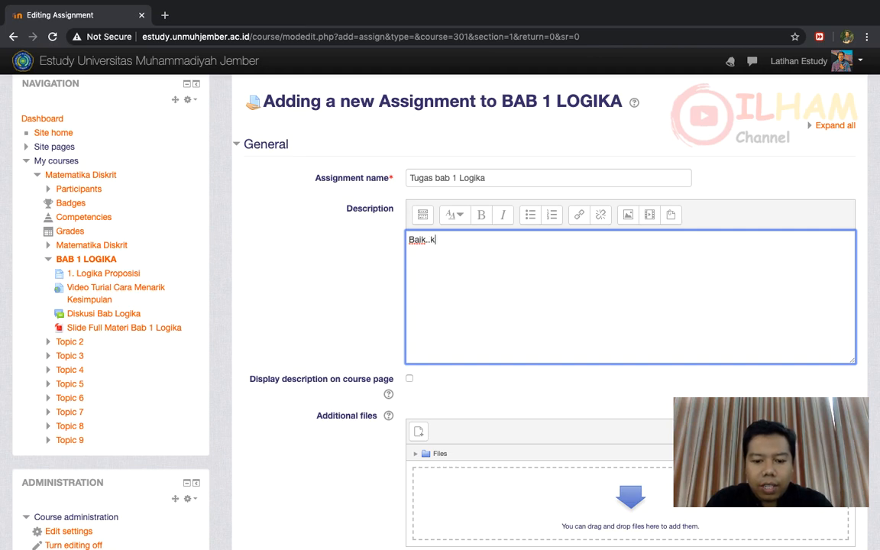
text(erjakan soa)
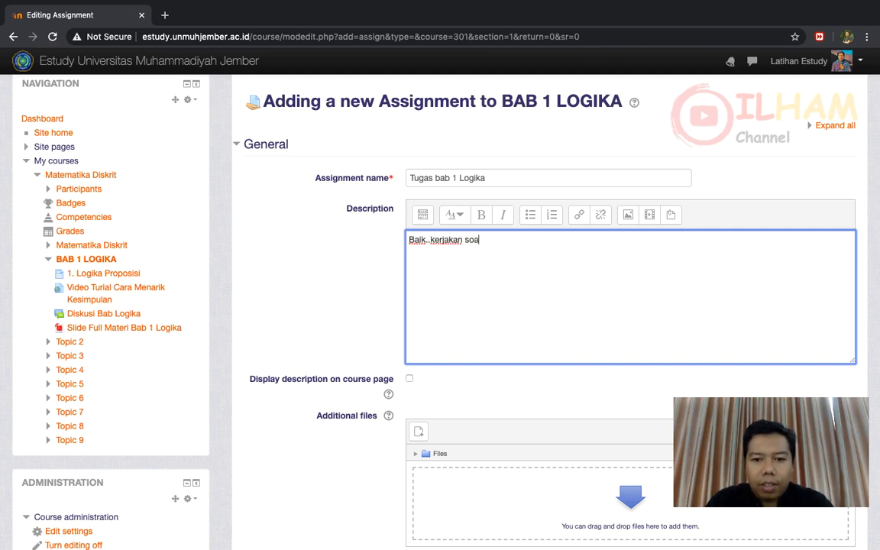
text(l latihan )
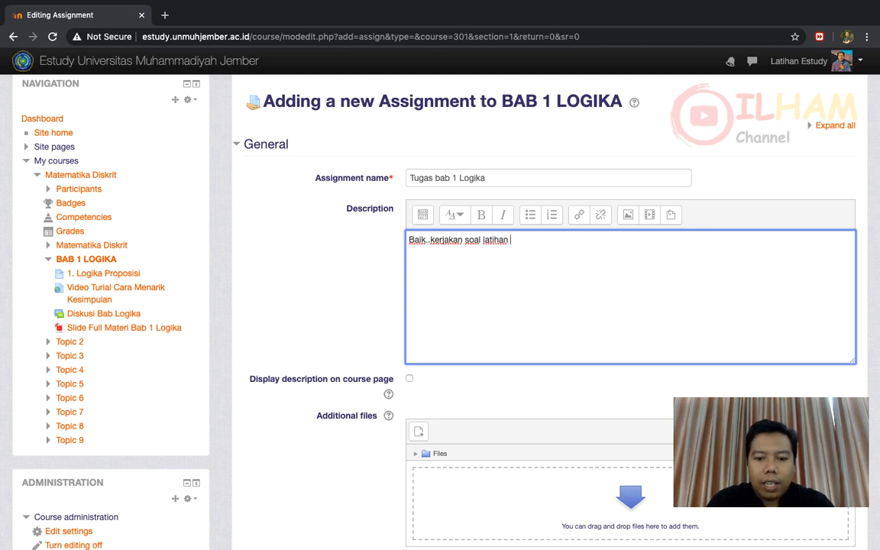
text(di bawah )
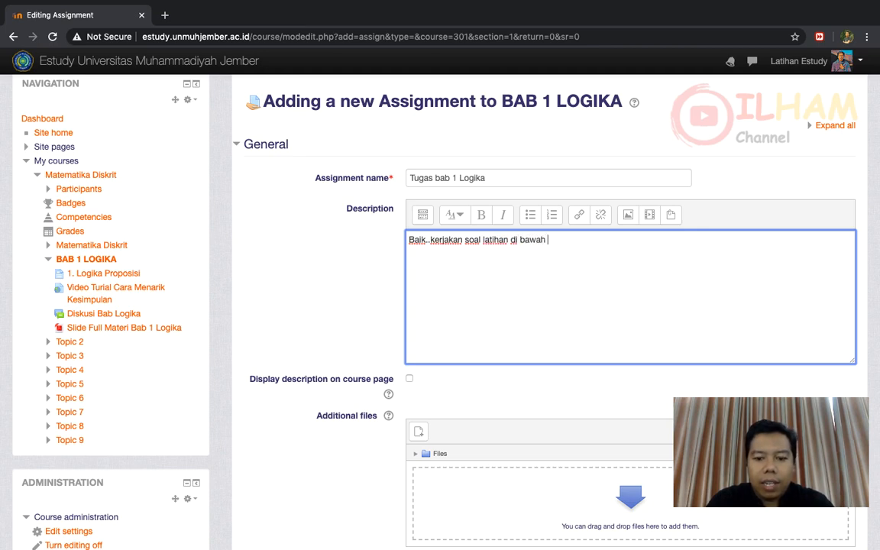
text(ini.)
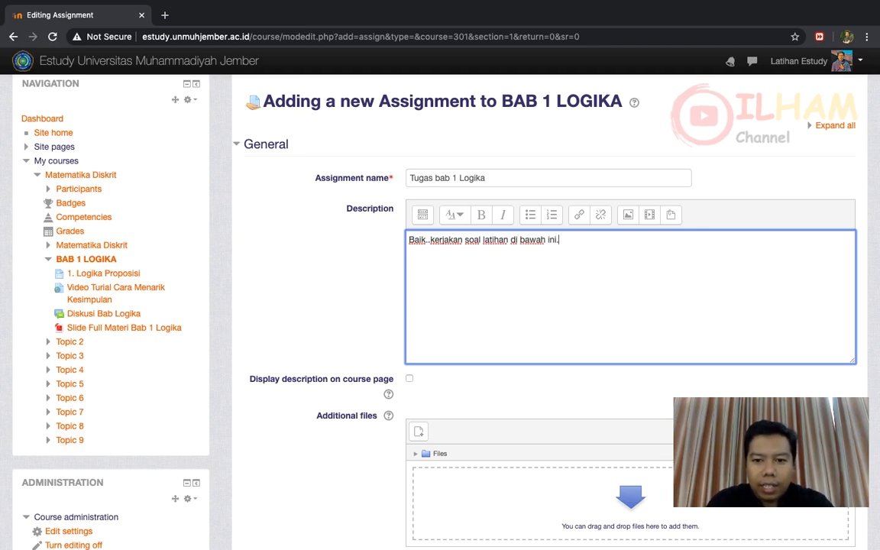
text( sel)
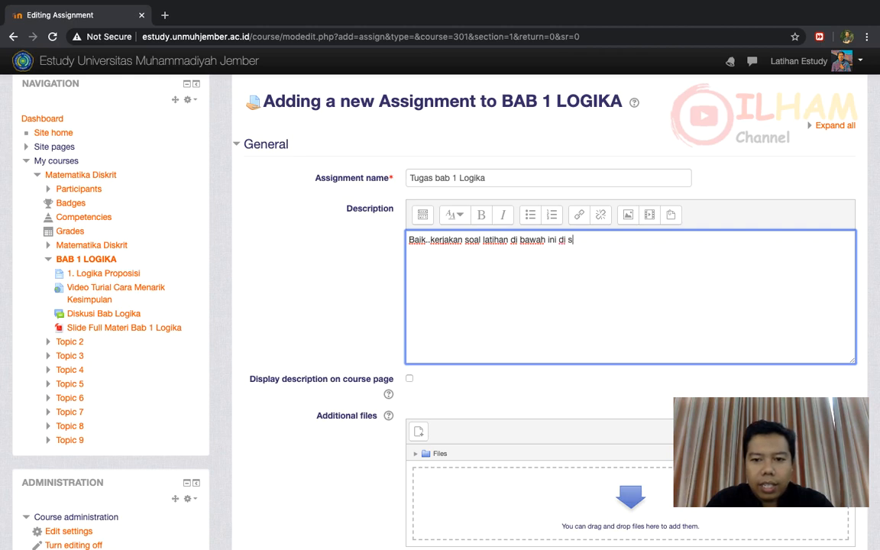
key(BackSpace)
key(BackSpace)
key(BackSpace)
text(selem)
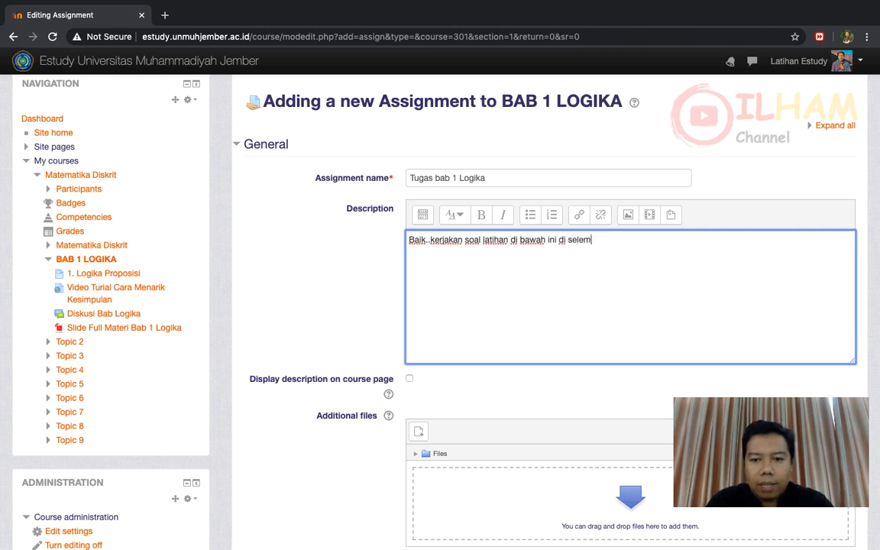
text(bar k)
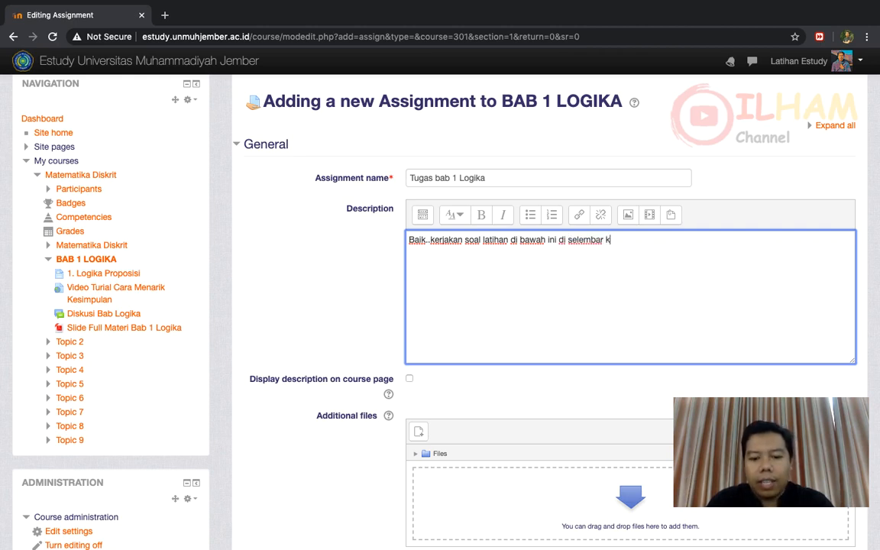
text(ertas)
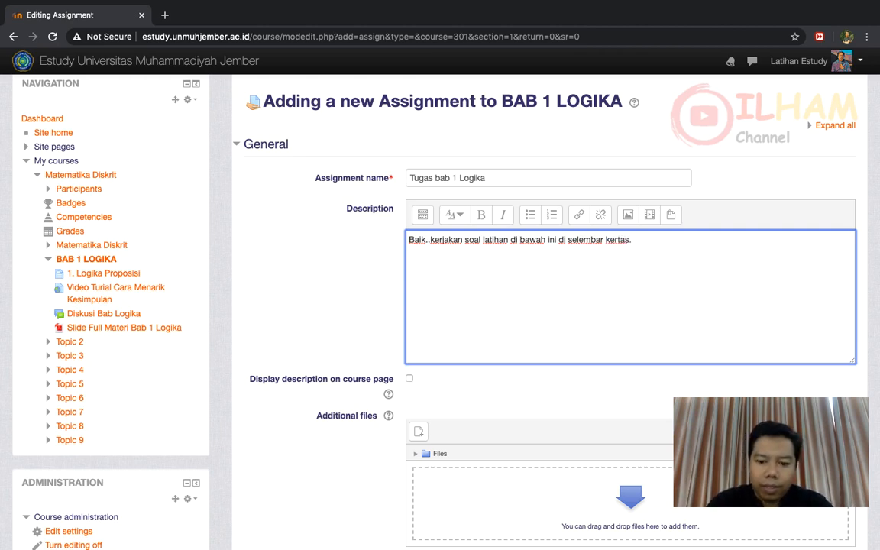
text(. Dan)
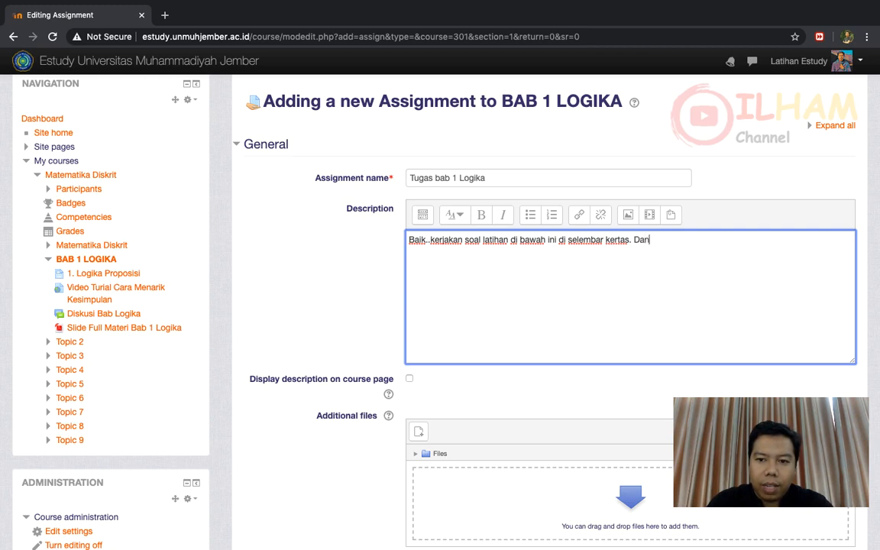
key(BackSpace)
key(BackSpace)
key(BackSpace)
key(BackSpace)
key(BackSpace)
key(BackSpace)
text(d)
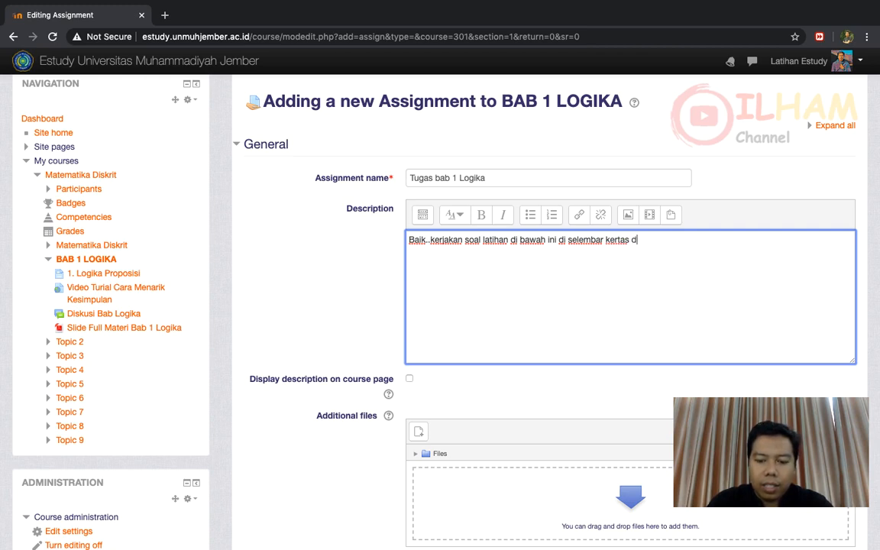
text(an jangan)
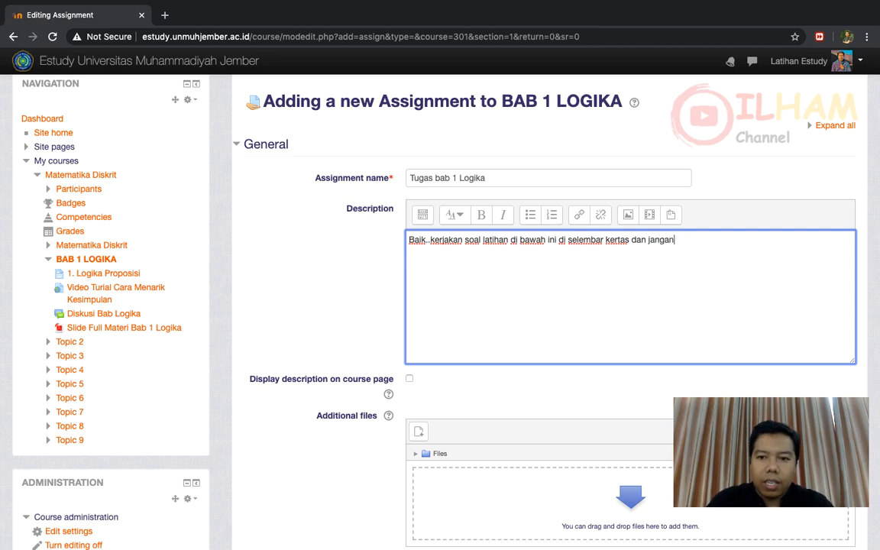
text( telat )
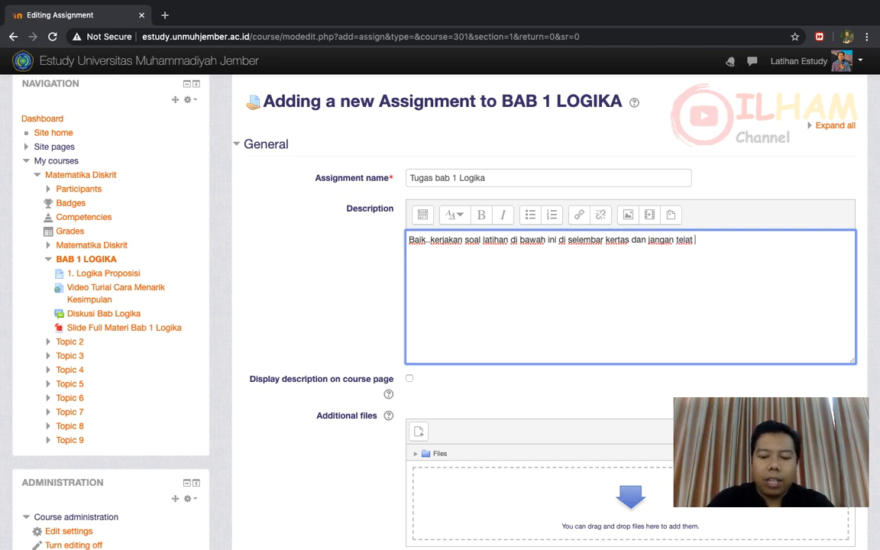
text(mengumpul)
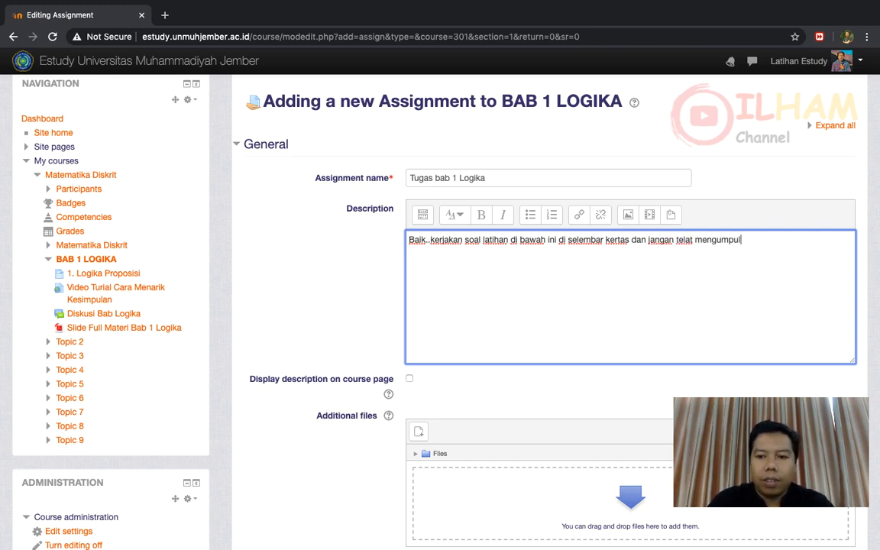
text(kan ya)
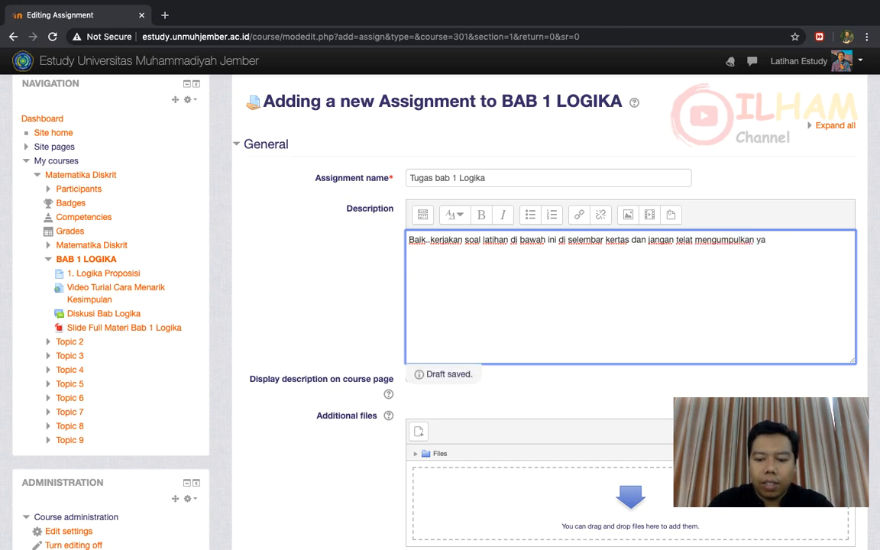
text(...Te)
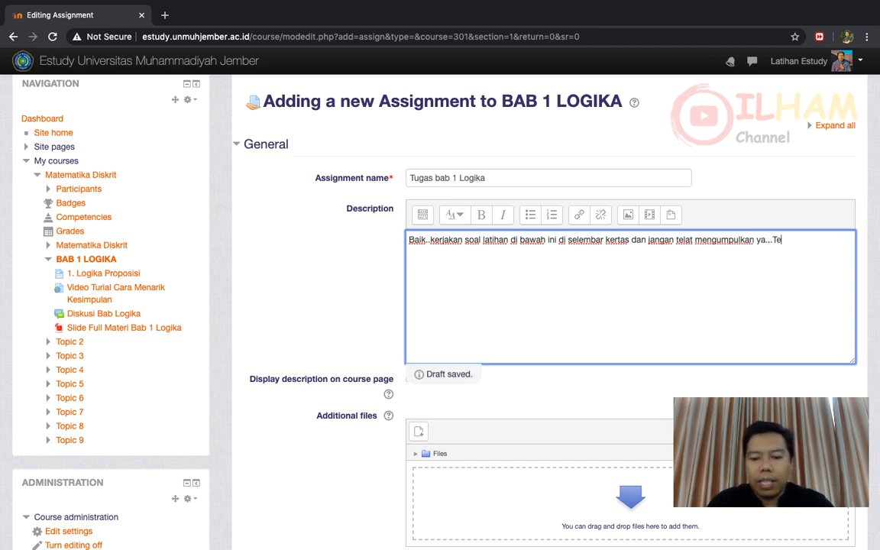
text(rimakasih)
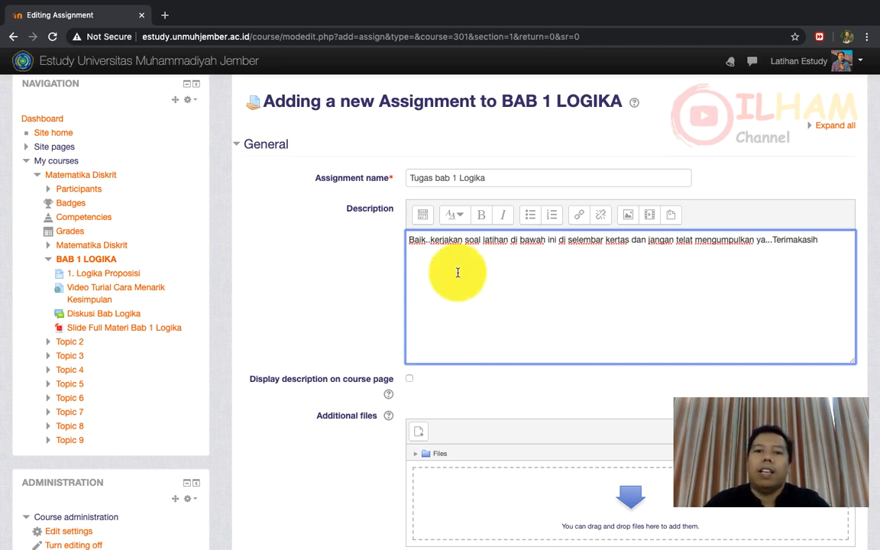
scroll(452, 287, down, 1)
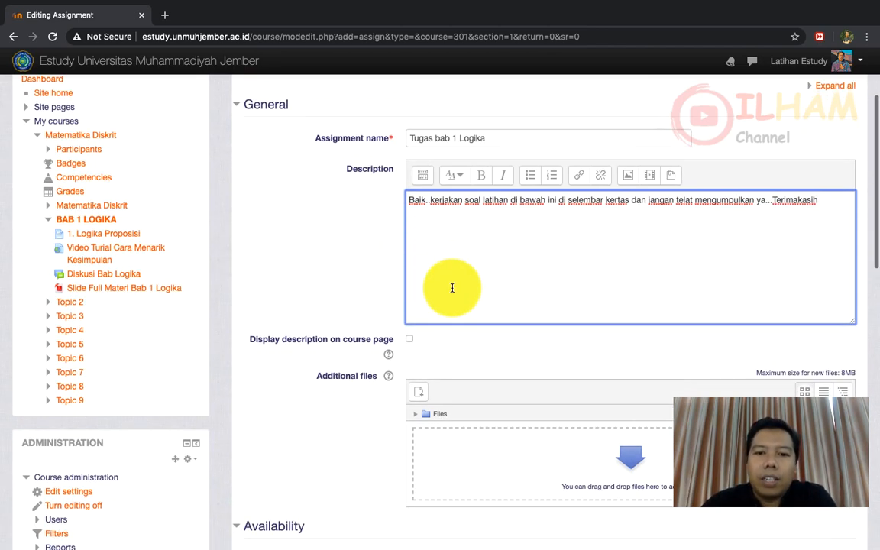
- Display the description on the course page and upload Soal UTS Matdis.pdf from the Documents tutorial folder as an additional file
click(410, 339)
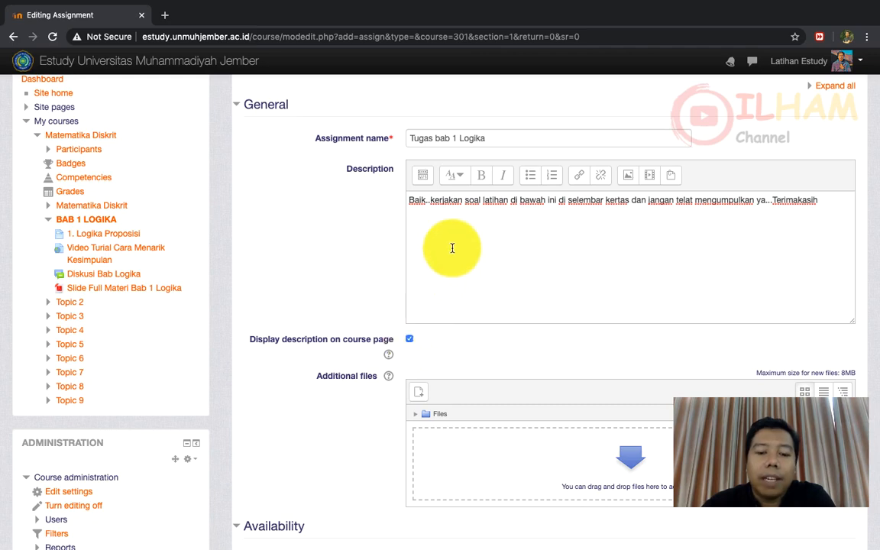
scroll(452, 248, down, 2)
scroll(452, 249, down, 1)
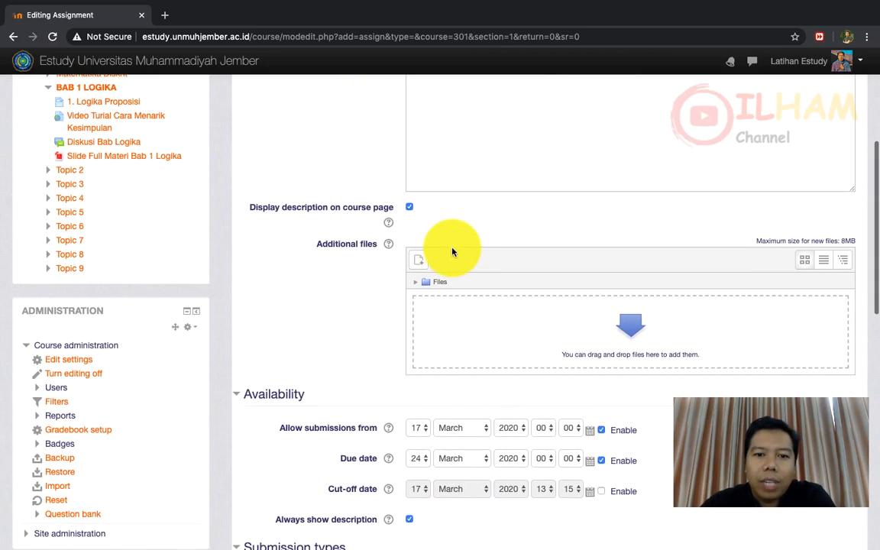
scroll(452, 252, down, 1)
click(422, 242)
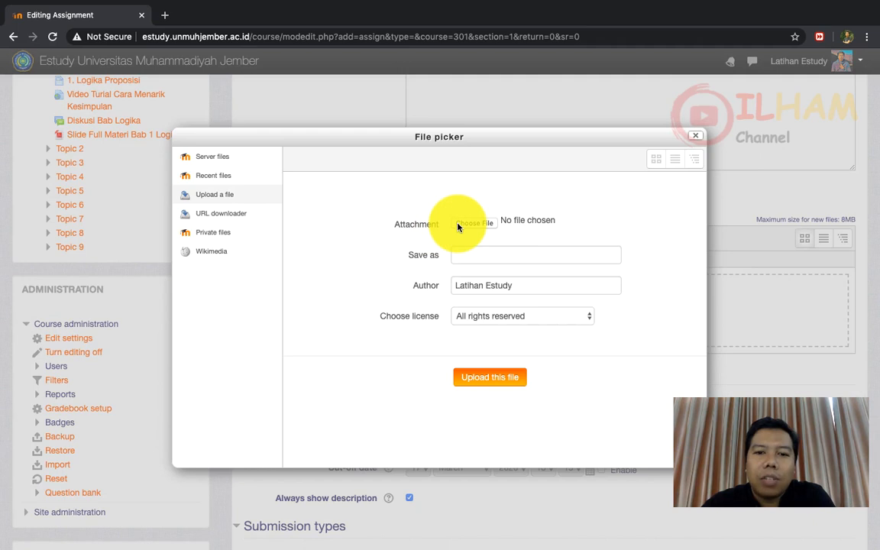
click(458, 225)
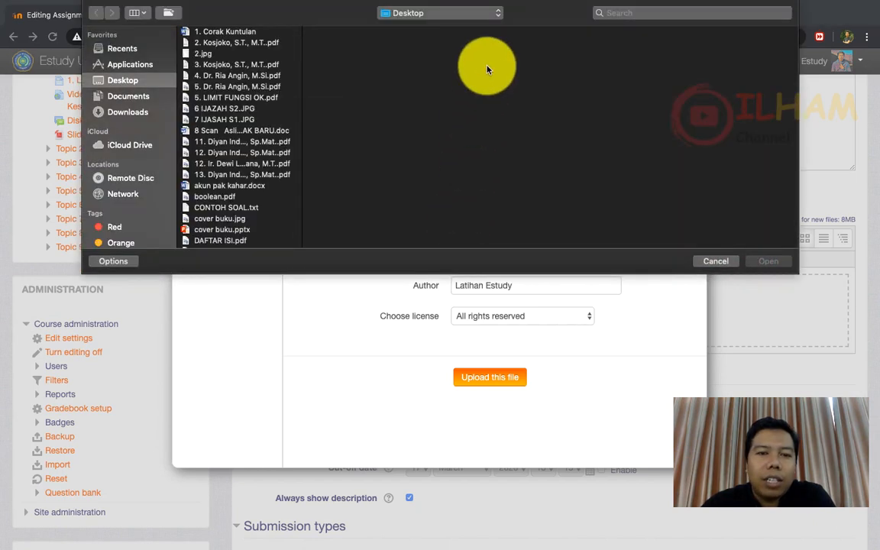
click(122, 97)
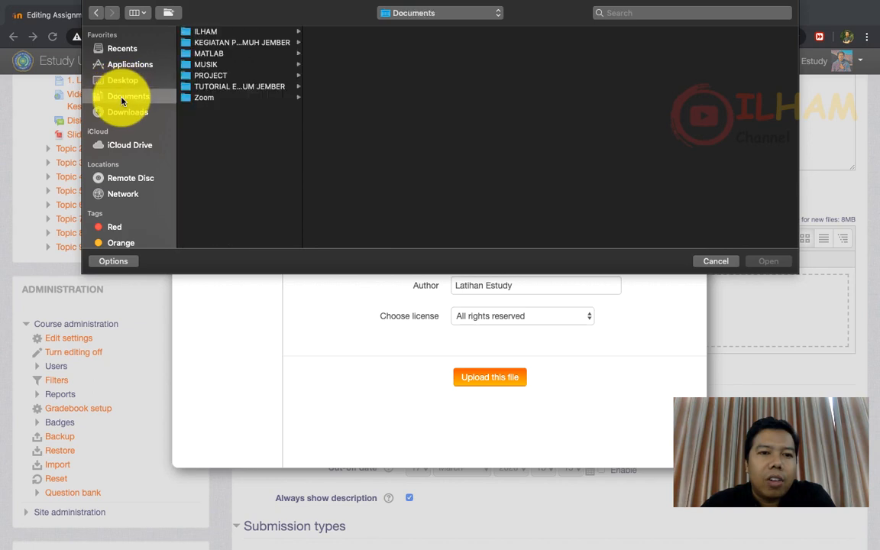
click(216, 85)
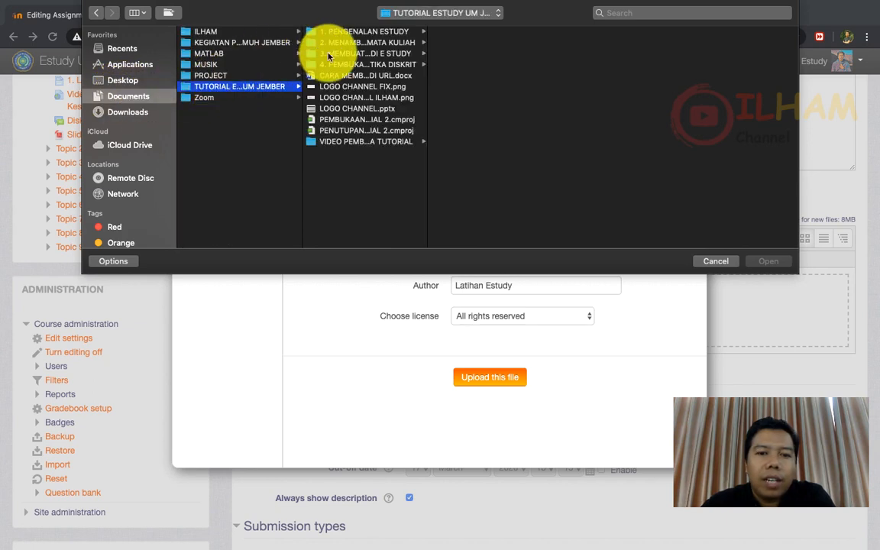
click(329, 54)
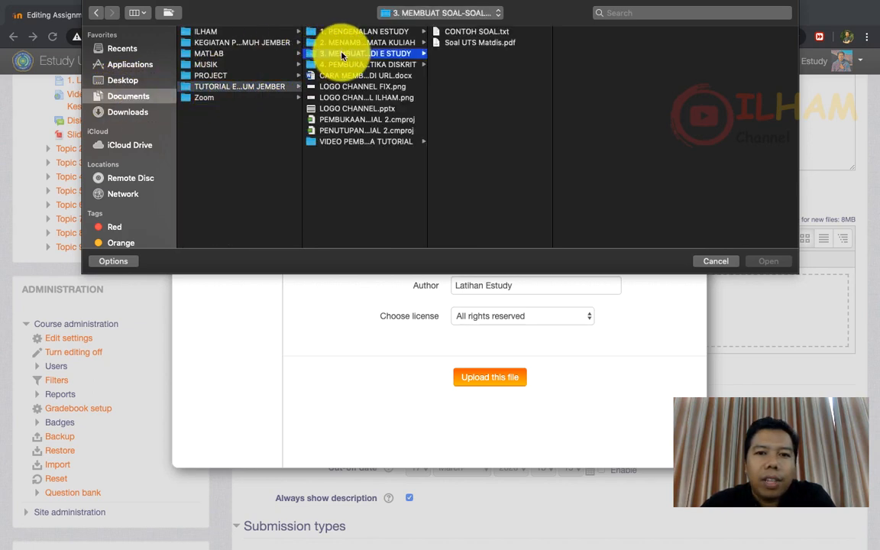
click(458, 43)
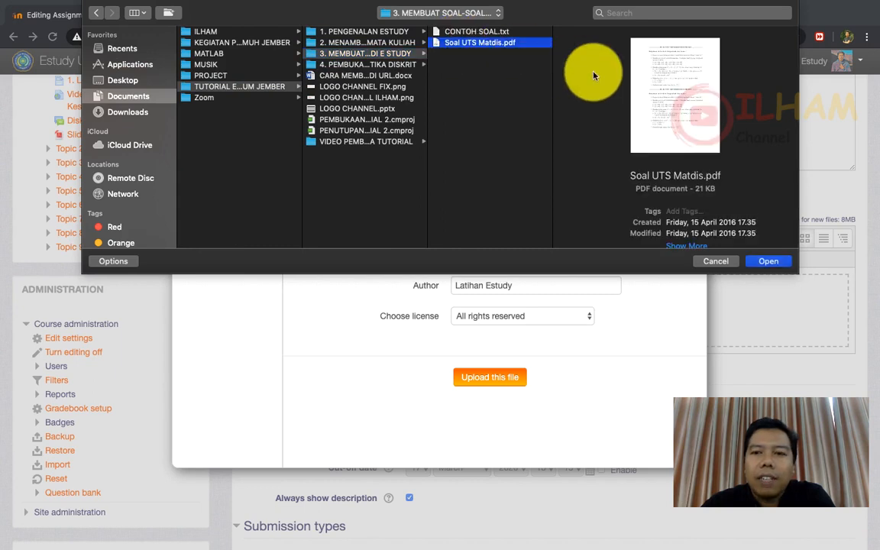
click(763, 260)
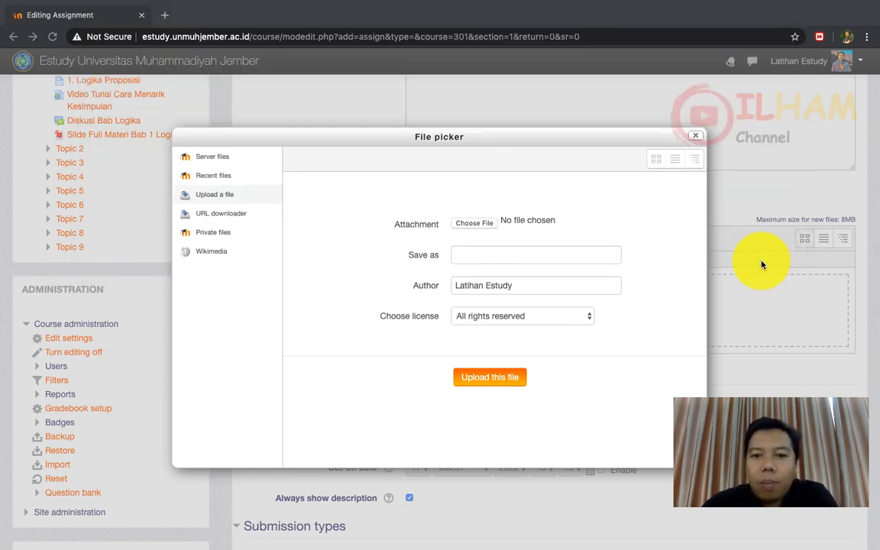
click(483, 378)
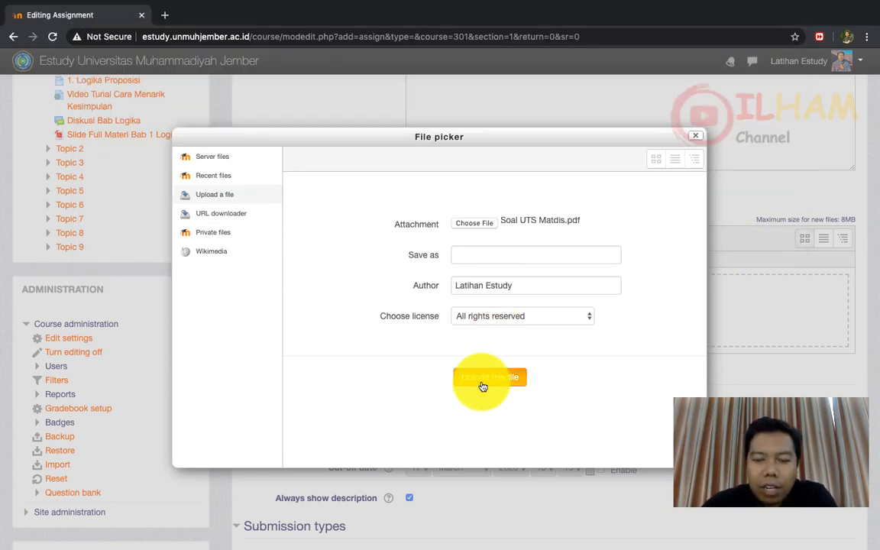
- Enable online text as a submission type for the assignment alongside file submissions
scroll(481, 384, down, 5)
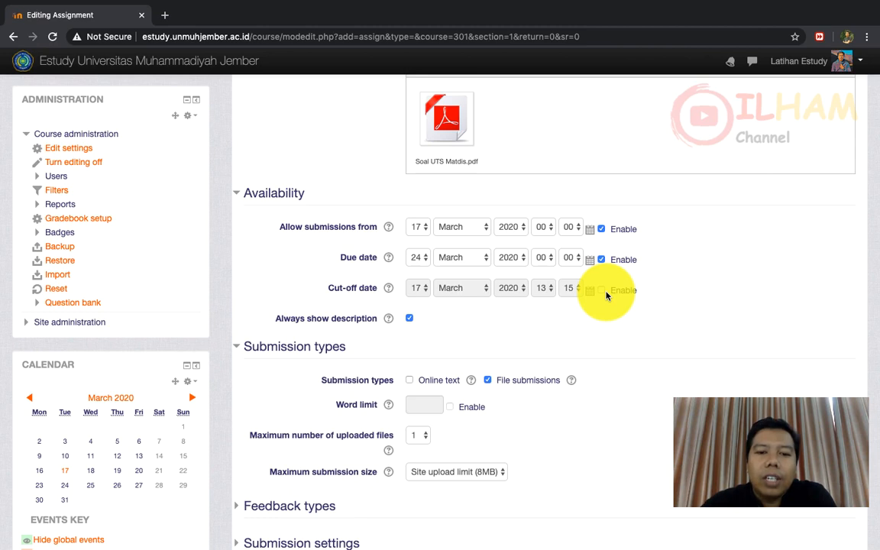
scroll(605, 295, down, 1)
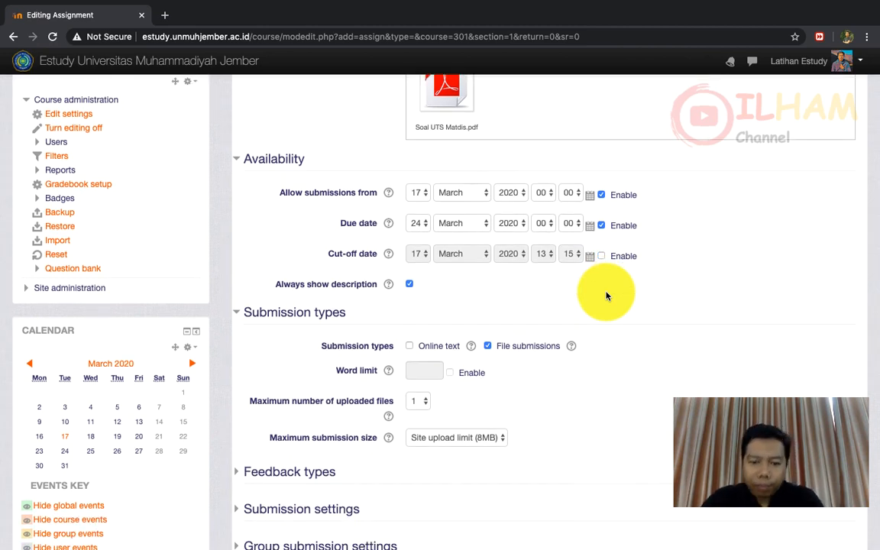
scroll(606, 296, down, 1)
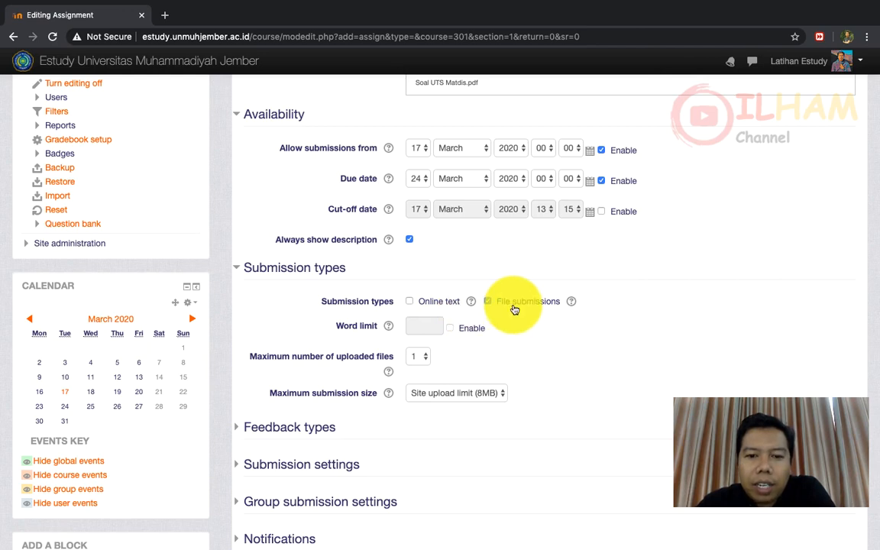
scroll(514, 308, down, 2)
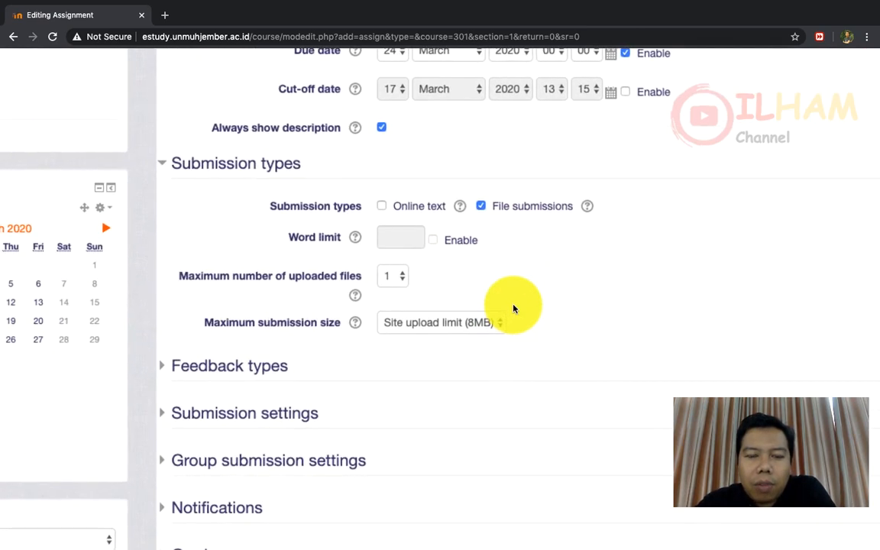
click(384, 208)
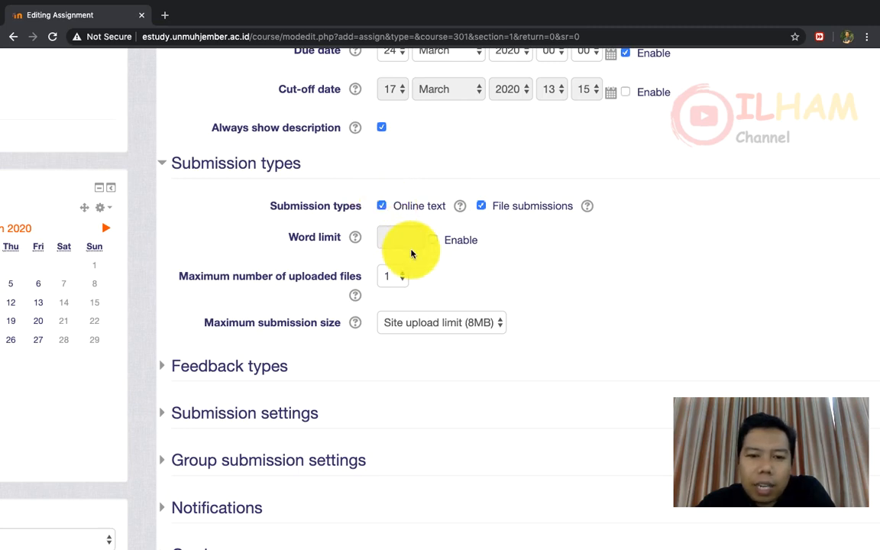
- Review the choices for the maximum number of uploaded files without changing the setting
scroll(412, 252, left, 1)
scroll(411, 253, down, 1)
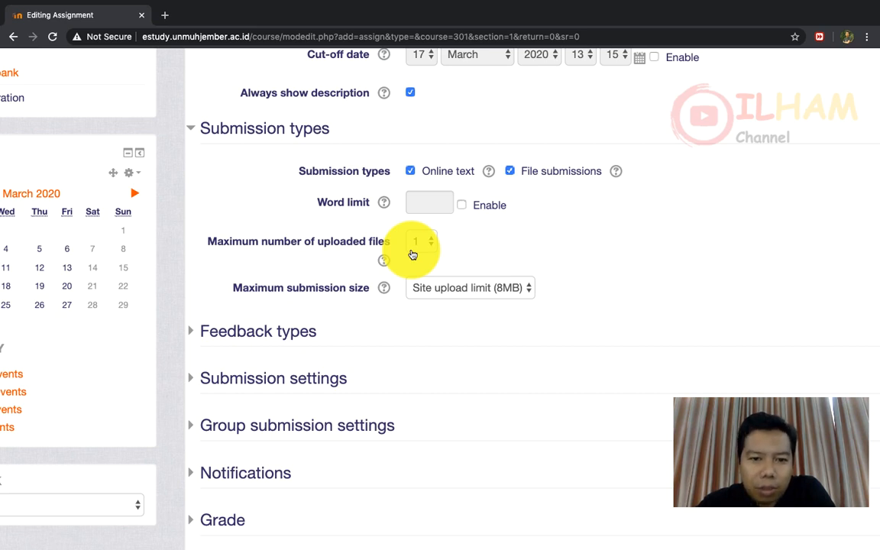
scroll(412, 254, down, 2)
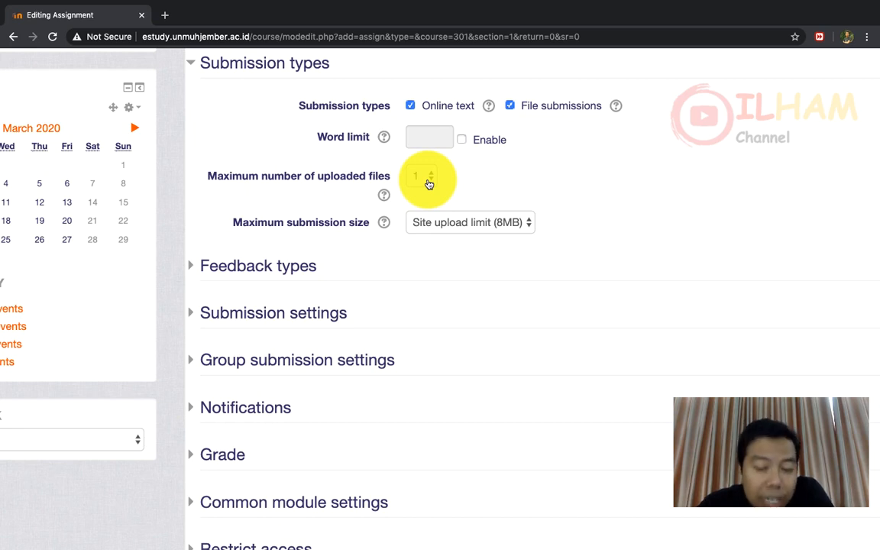
click(429, 180)
click(473, 187)
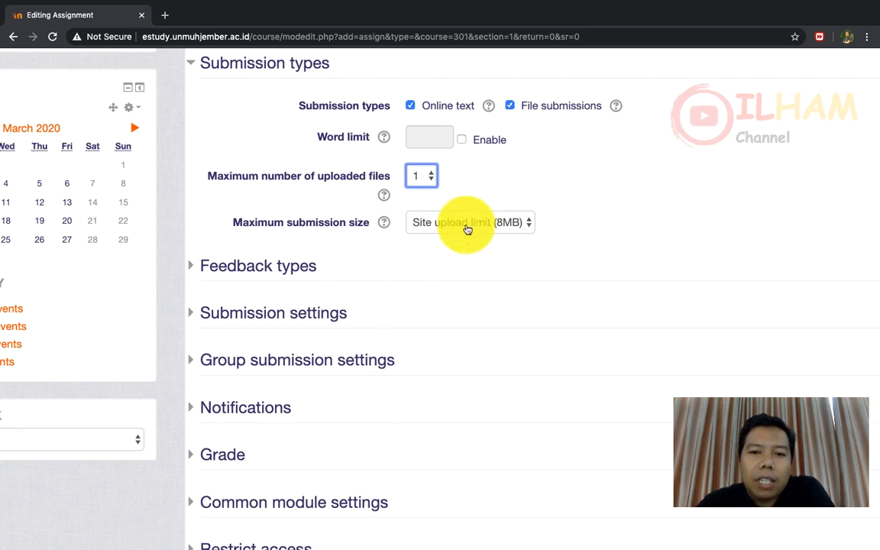
- Examine the assignment's Feedback types, Submission settings, Group submission settings and Notifications sections
scroll(468, 229, down, 1)
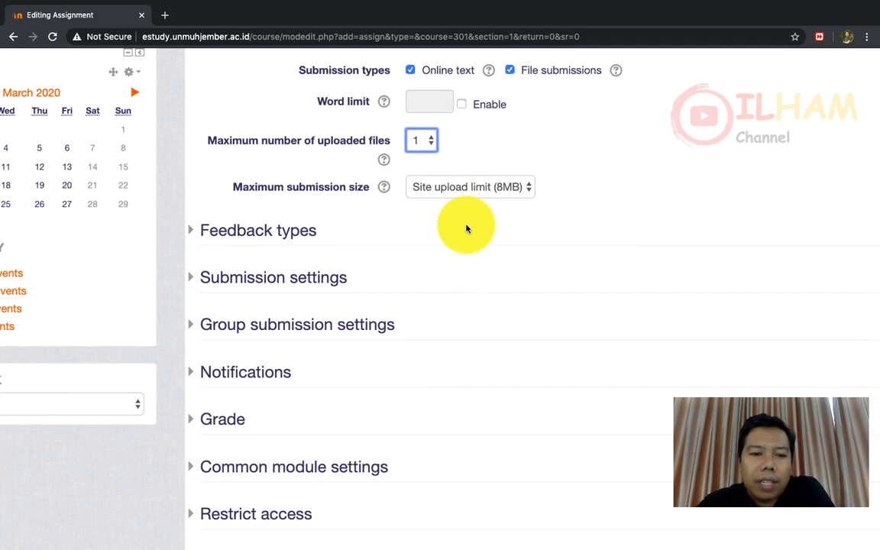
scroll(466, 228, down, 1)
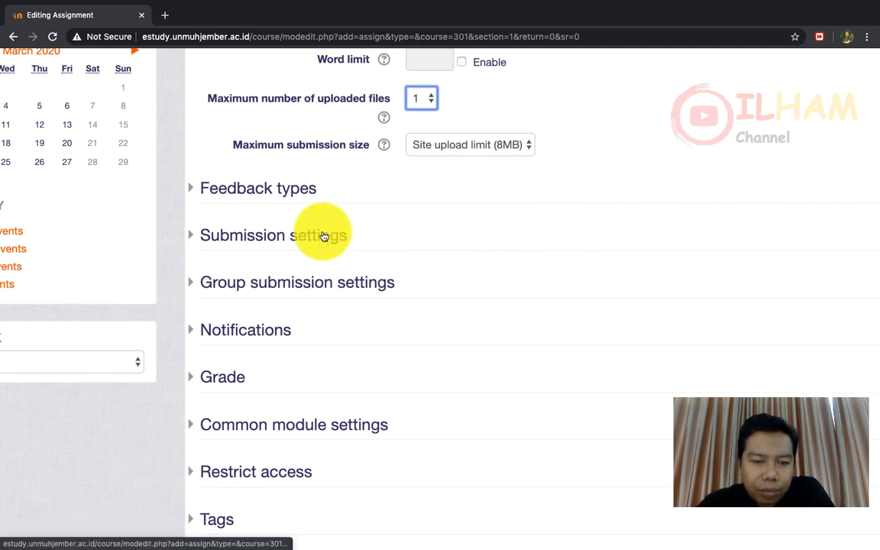
click(190, 191)
click(191, 191)
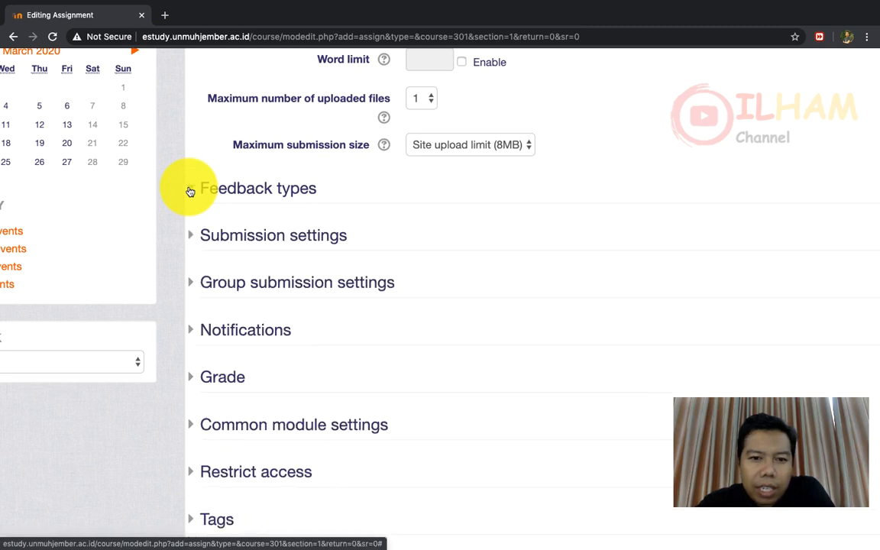
scroll(190, 191, down, 1)
click(190, 191)
scroll(190, 191, down, 3)
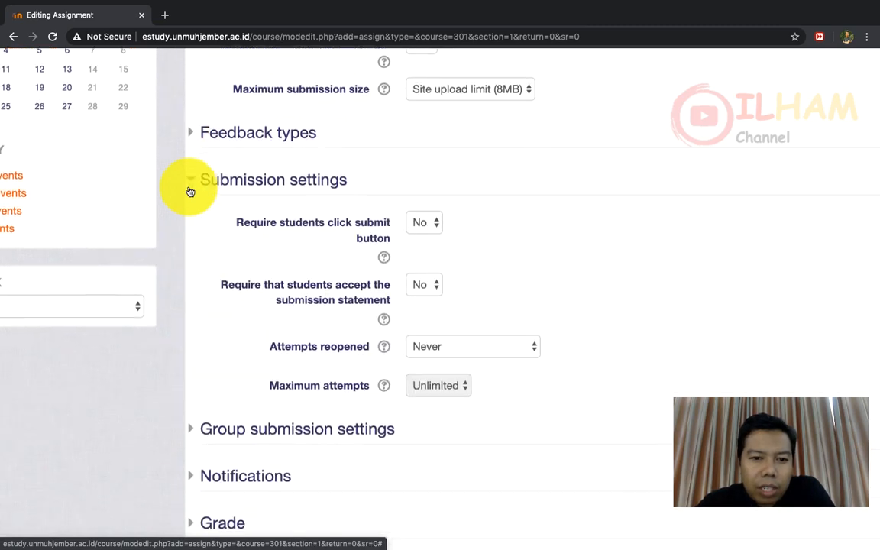
click(193, 266)
scroll(195, 268, down, 5)
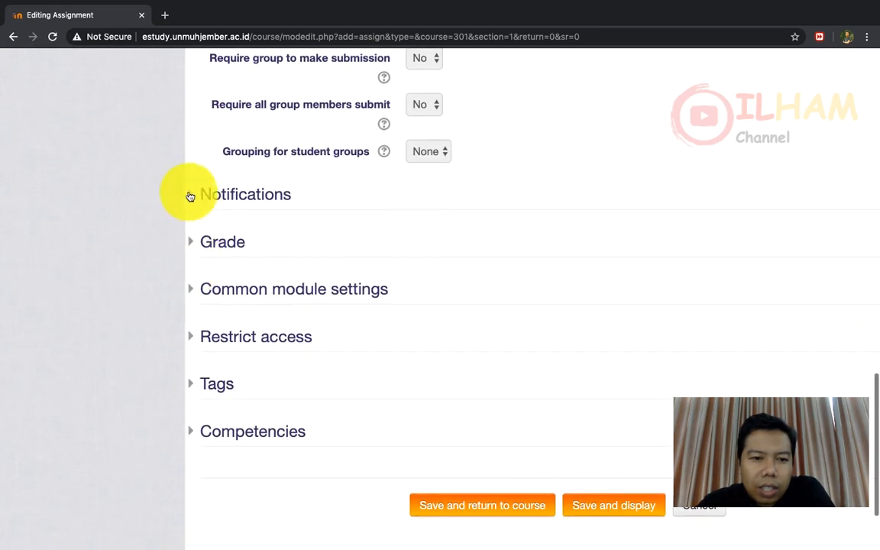
click(190, 195)
scroll(223, 239, down, 3)
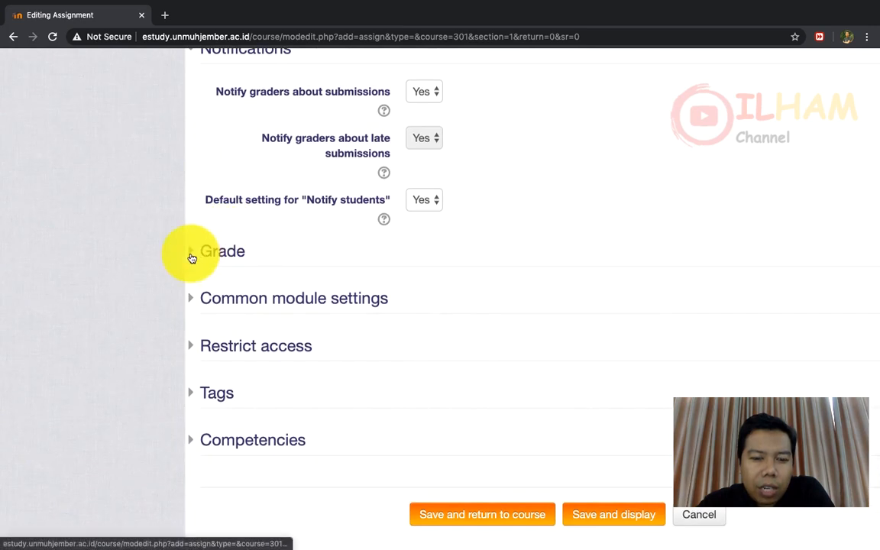
- Set the assignment's grade to pass to 70 in the Grade settings
click(188, 251)
scroll(298, 290, down, 3)
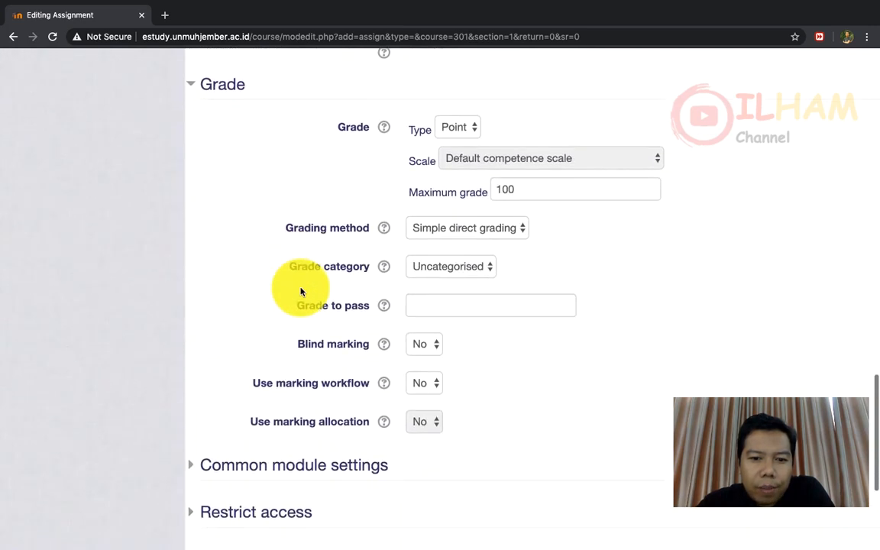
click(416, 263)
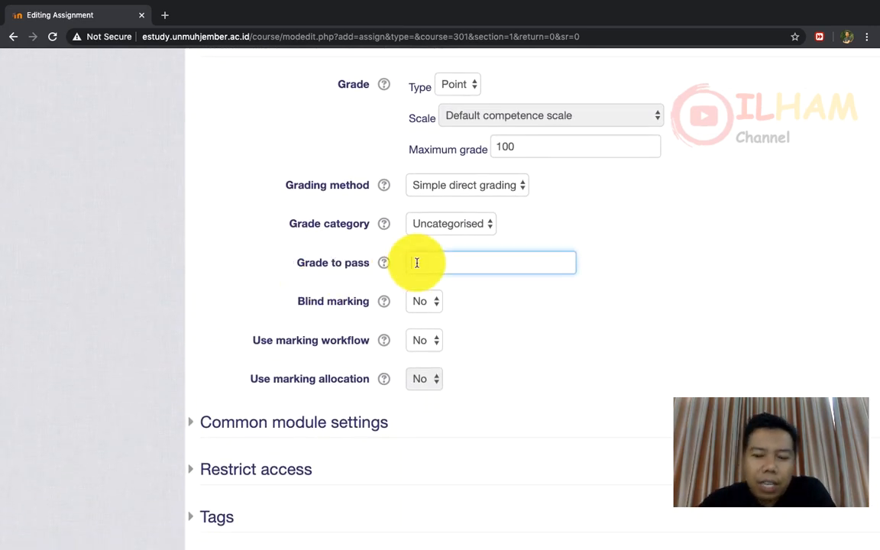
text(70)
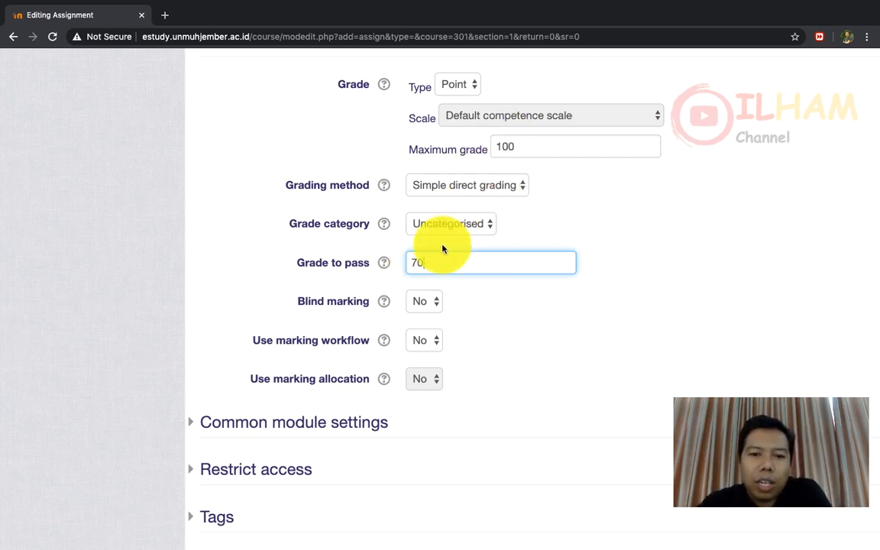
- Expand the Restrict access section and examine the assignment's access restrictions
scroll(442, 245, down, 2)
scroll(443, 250, down, 1)
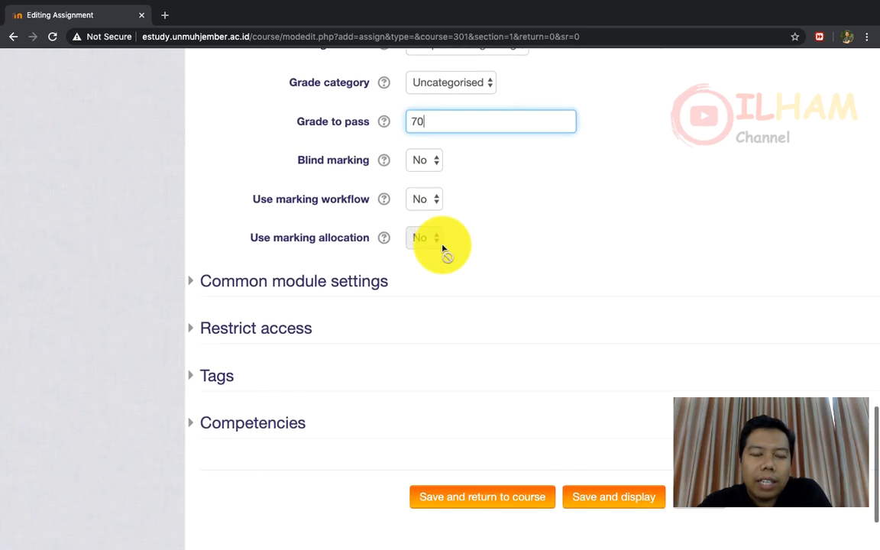
scroll(442, 249, down, 1)
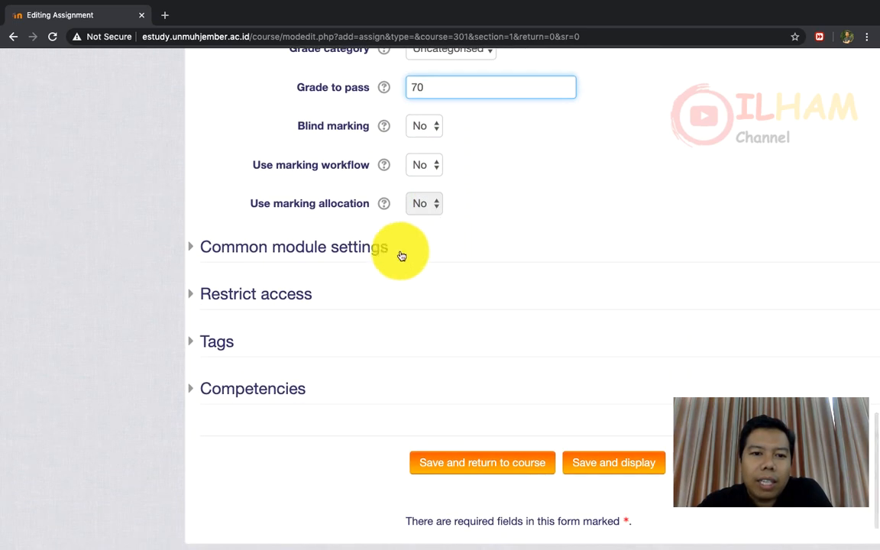
click(253, 294)
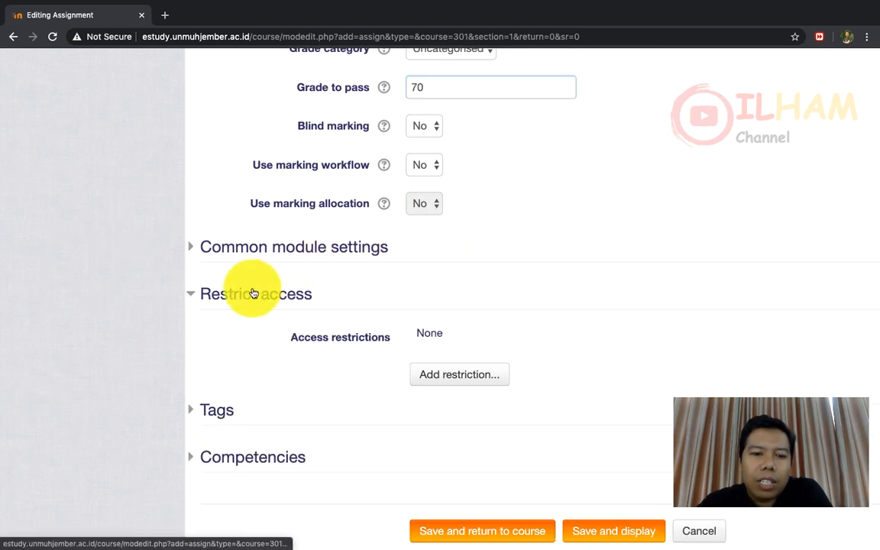
scroll(374, 304, down, 3)
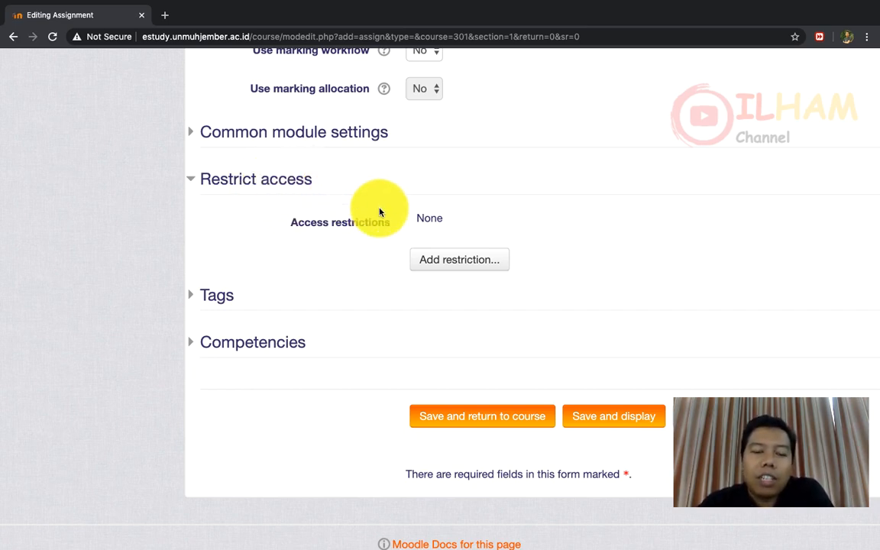
- Save the assignment, return to the course page and locate the new assignment in the BAB 1 LOGIKA section
scroll(380, 212, down, 2)
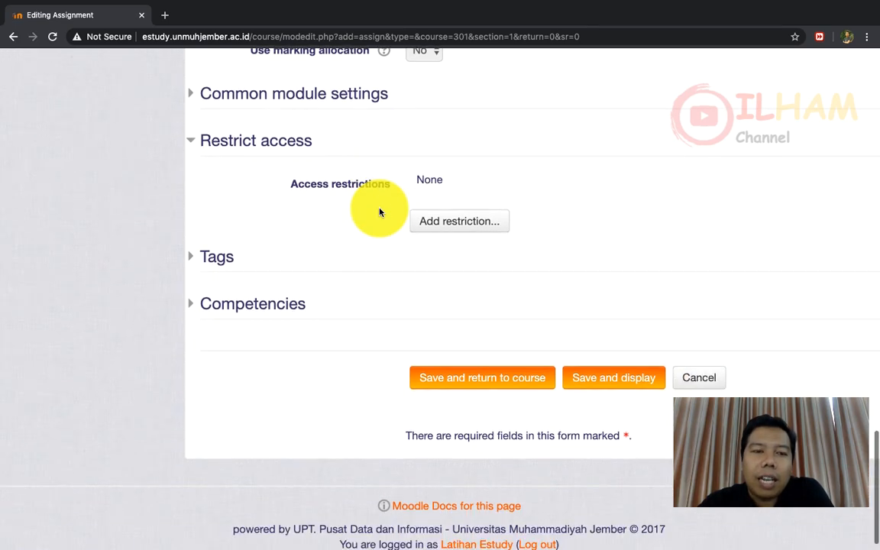
click(464, 382)
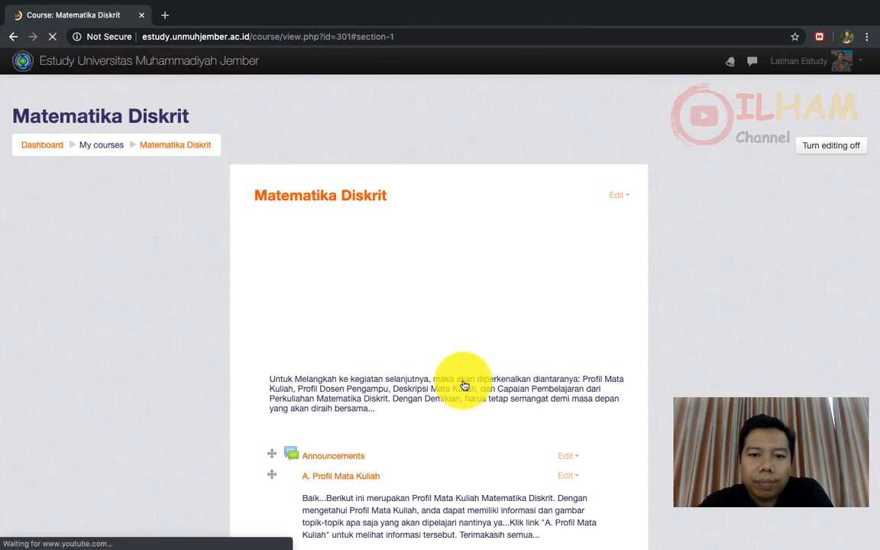
scroll(463, 385, down, 5)
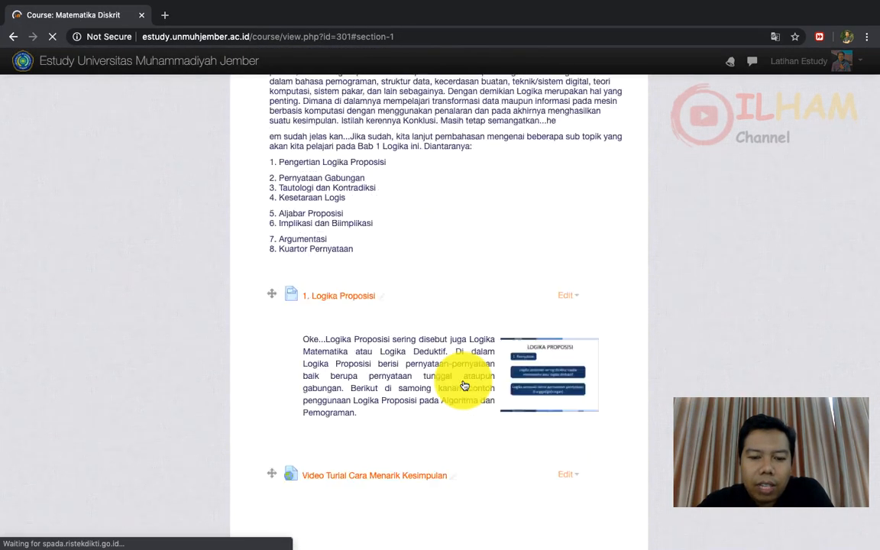
scroll(464, 385, down, 10)
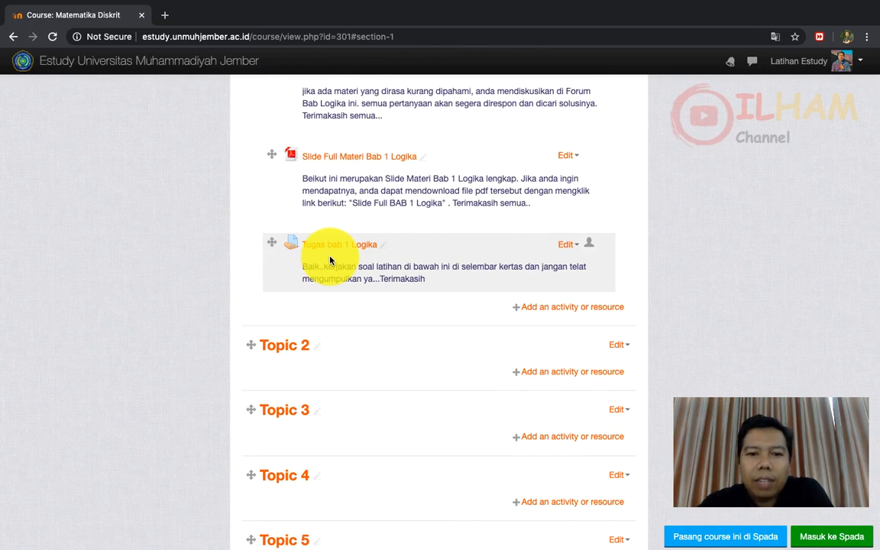
- Switch the role in the Matematika Diskrit course to Student
click(859, 63)
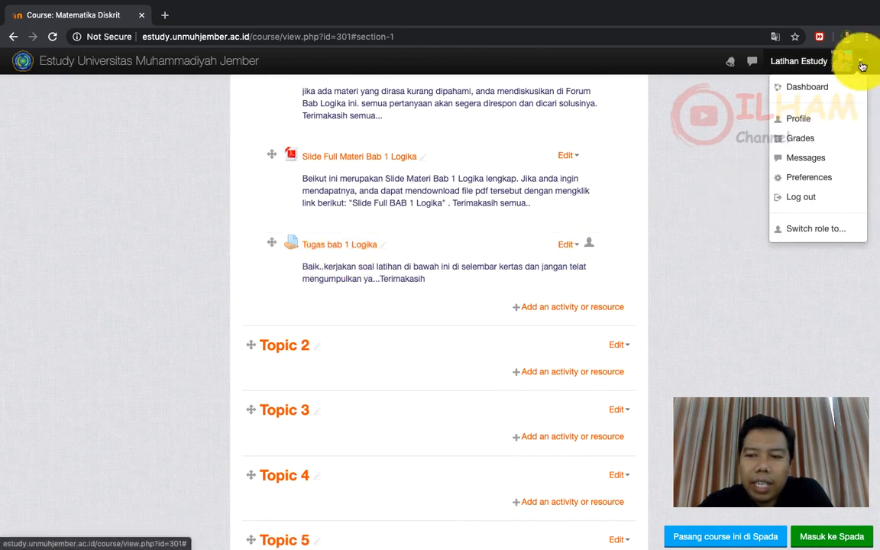
click(811, 229)
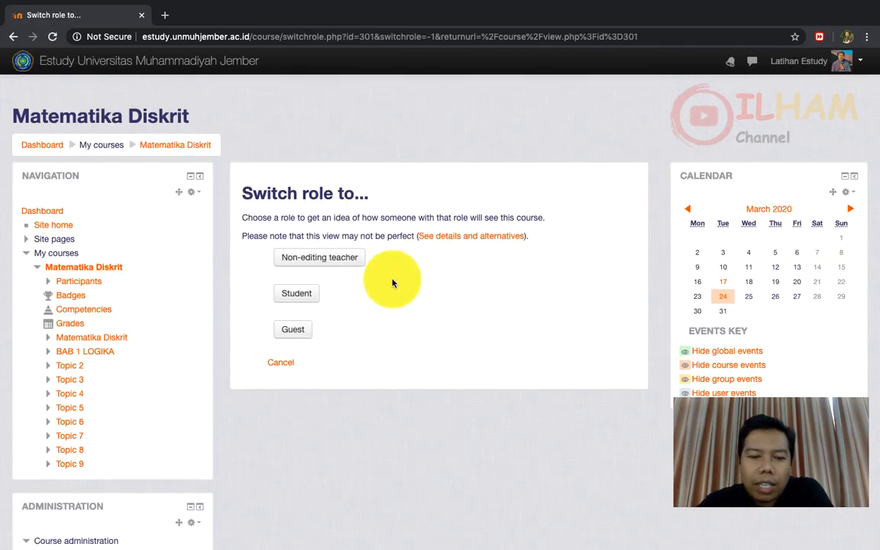
click(298, 294)
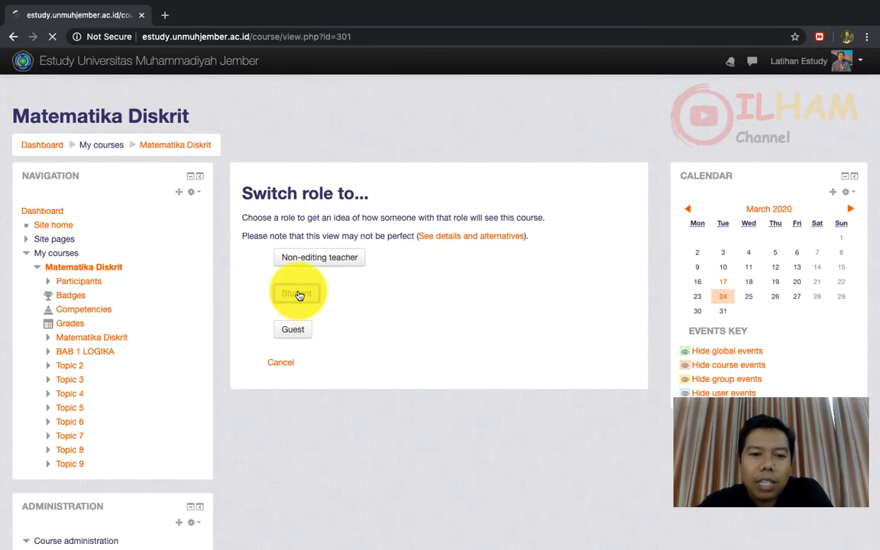
- Open the Tugas bab 1 Logika assignment in the BAB 1 LOGIKA section and examine its attached file and submission status
scroll(425, 300, down, 5)
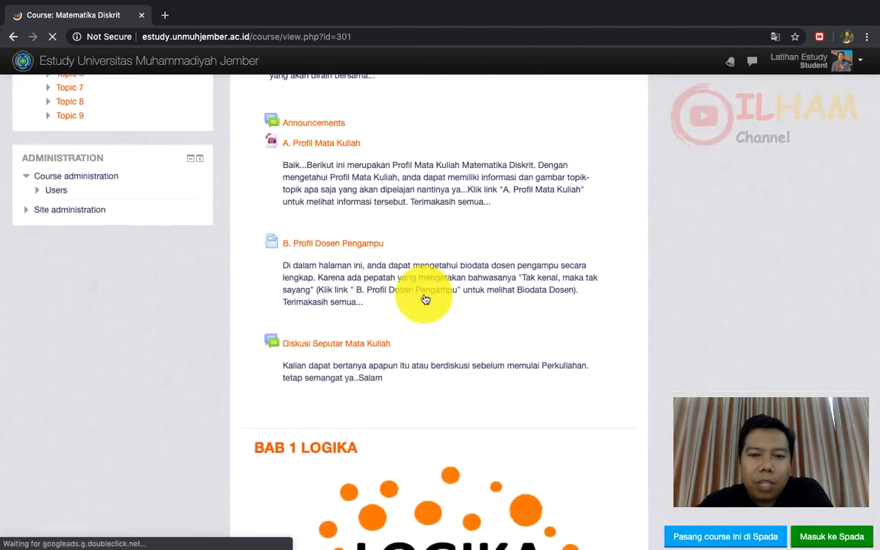
scroll(426, 300, down, 15)
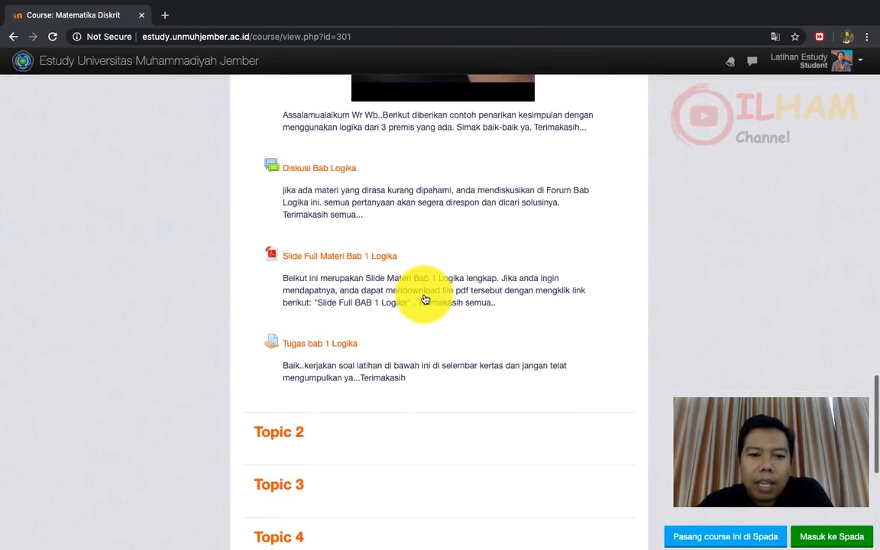
scroll(426, 299, down, 1)
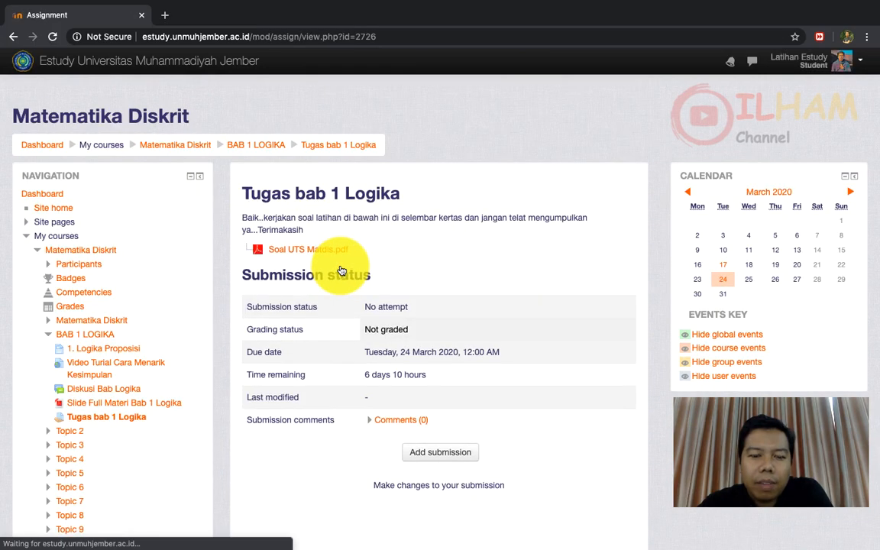
scroll(341, 270, down, 2)
scroll(342, 270, up, 1)
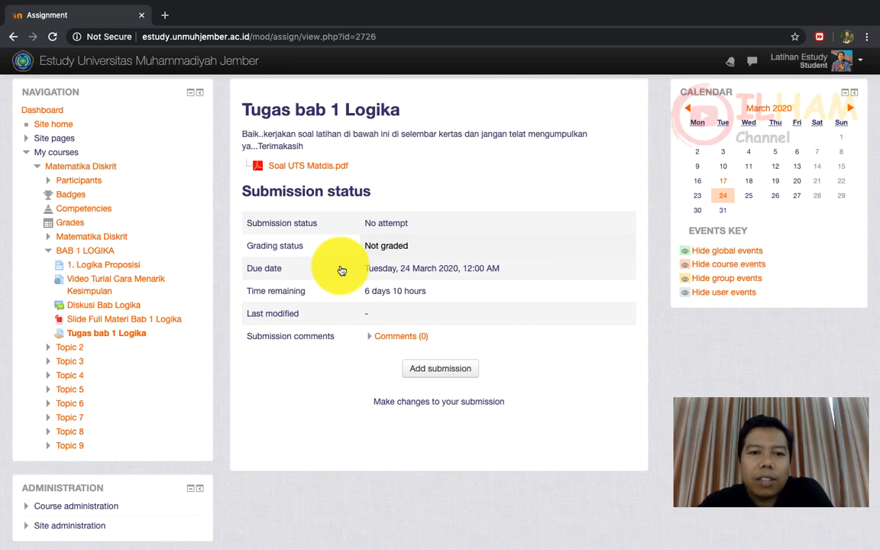
scroll(341, 270, down, 1)
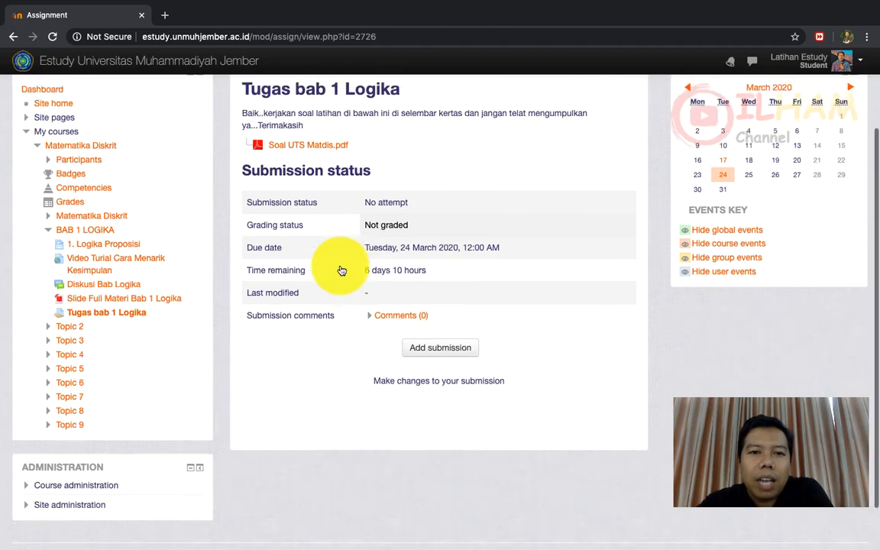
scroll(342, 270, up, 1)
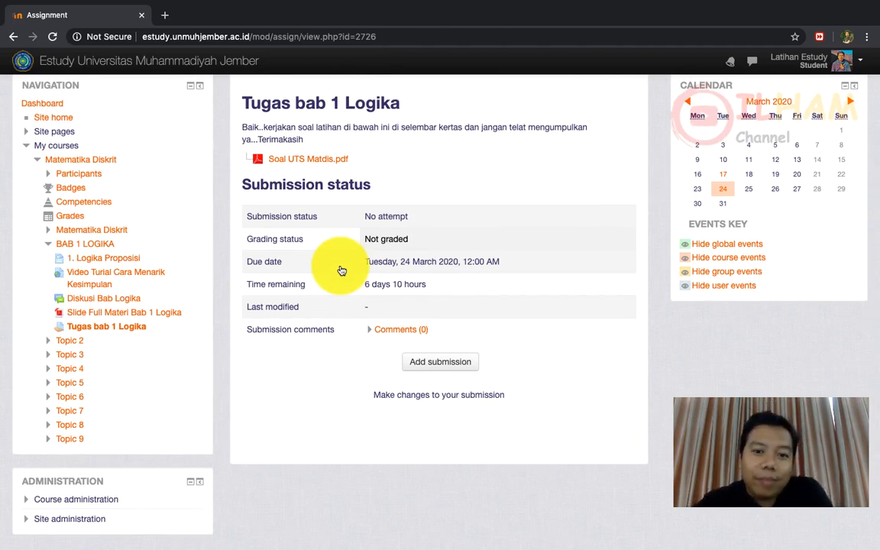
- Open the form for adding a submission to the assignment and examine its Online text and File submissions areas
click(418, 367)
scroll(422, 372, down, 2)
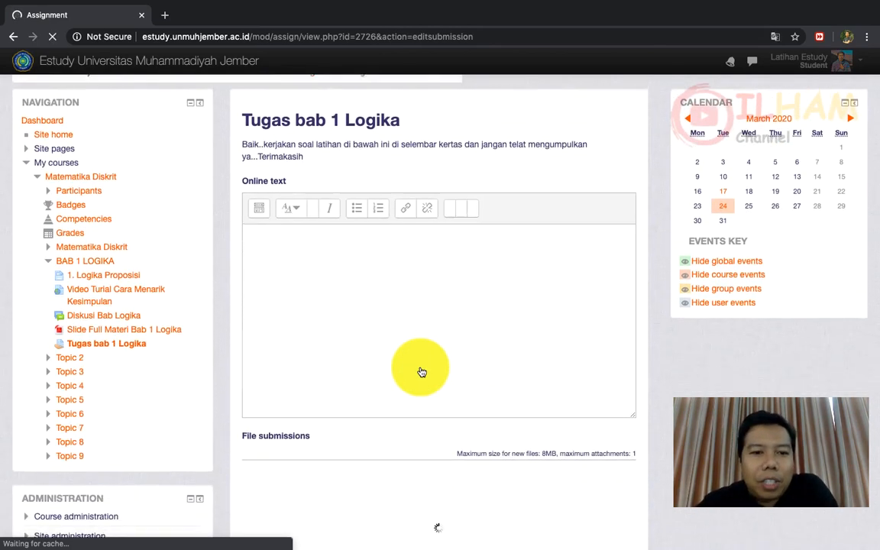
scroll(421, 371, down, 1)
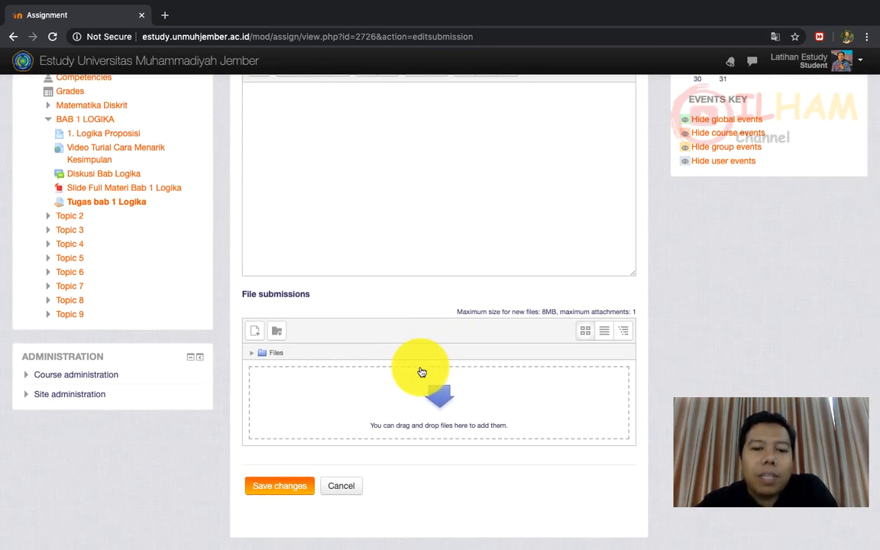
scroll(421, 372, down, 1)
scroll(421, 372, up, 3)
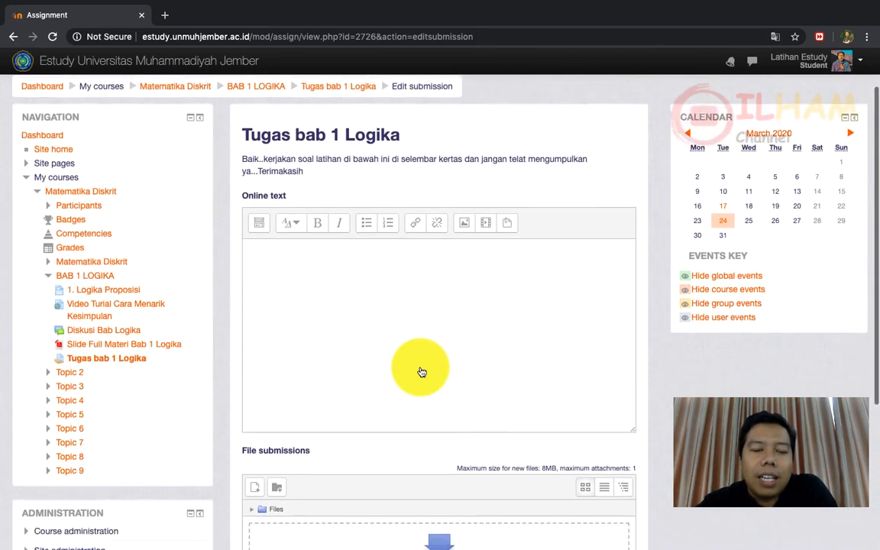
scroll(422, 372, down, 3)
scroll(422, 372, up, 3)
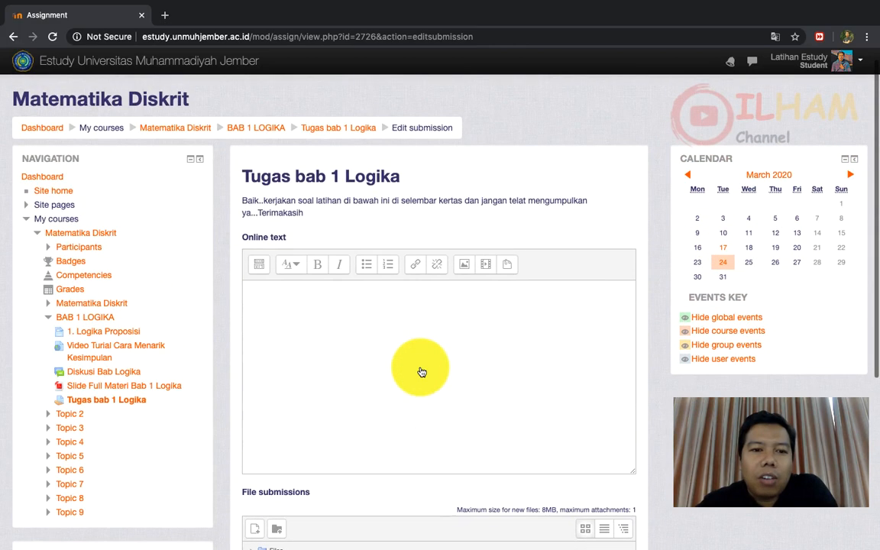
scroll(398, 291, down, 1)
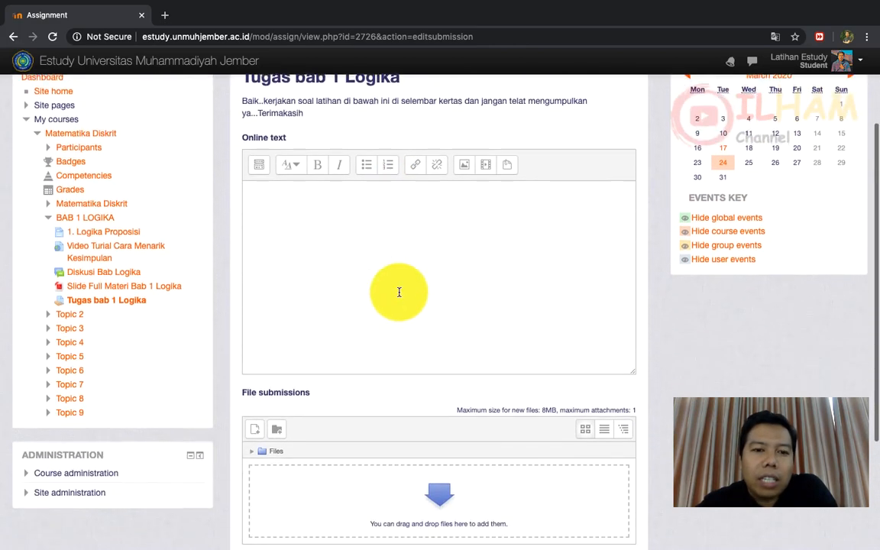
scroll(399, 291, down, 2)
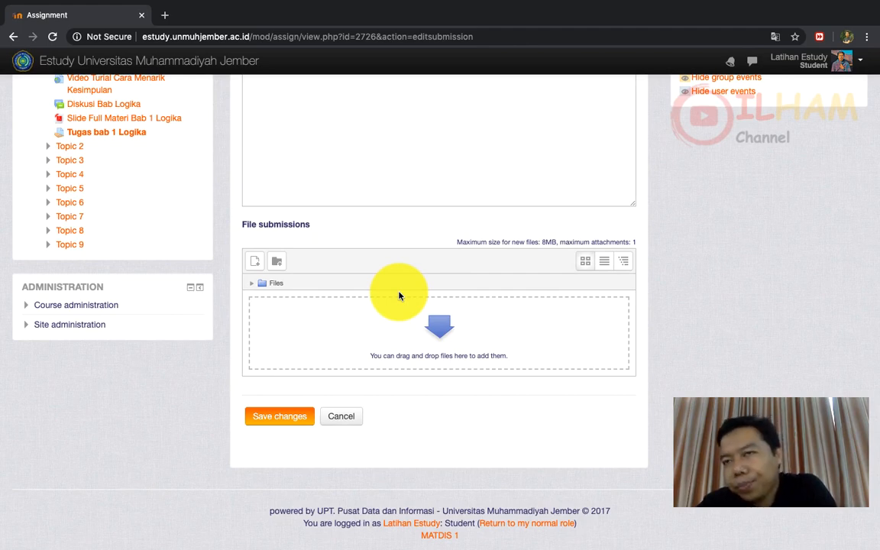
scroll(398, 295, up, 3)
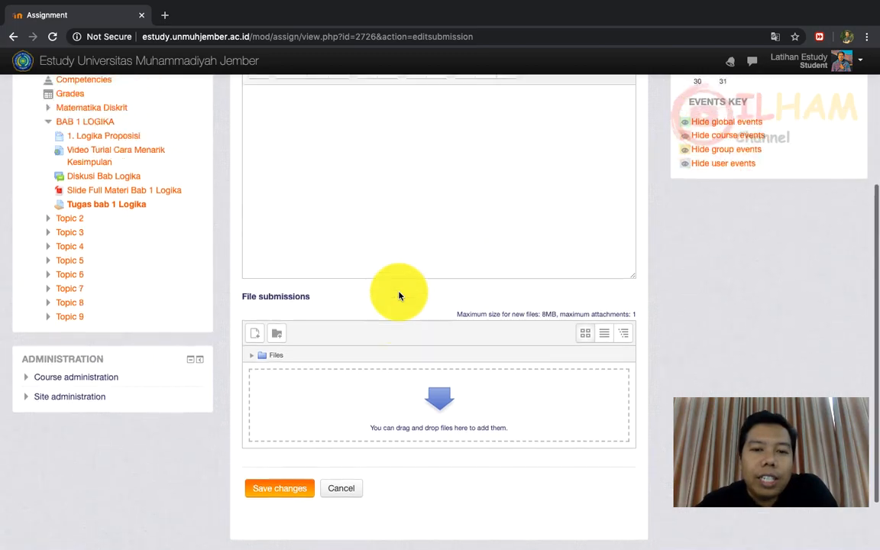
scroll(399, 296, down, 1)
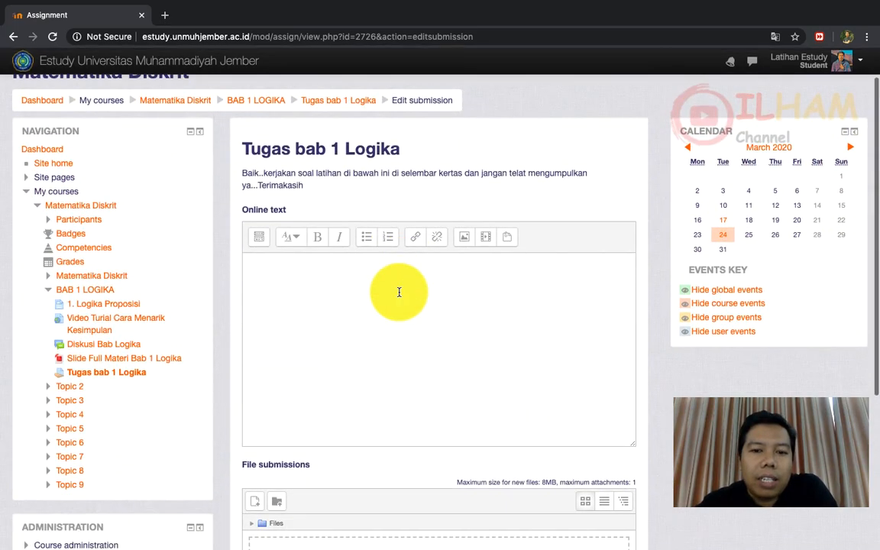
scroll(399, 296, down, 3)
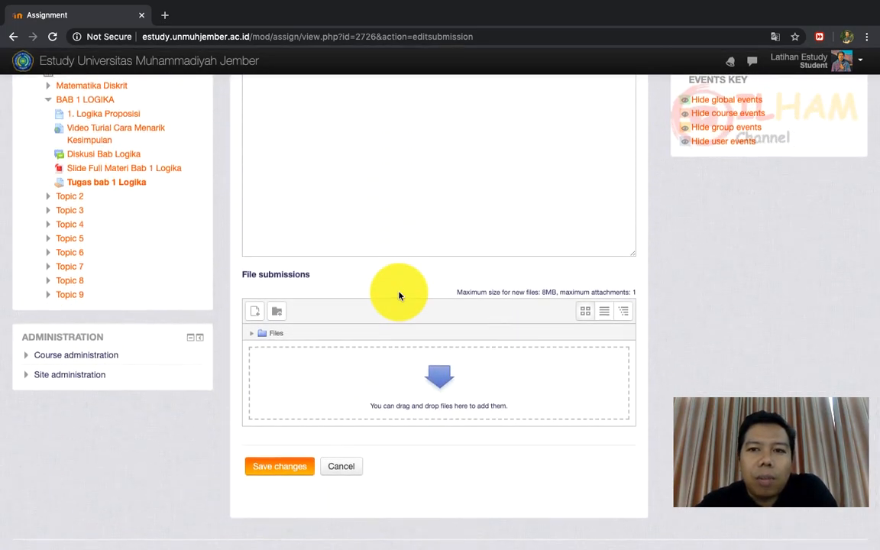
scroll(398, 296, up, 4)
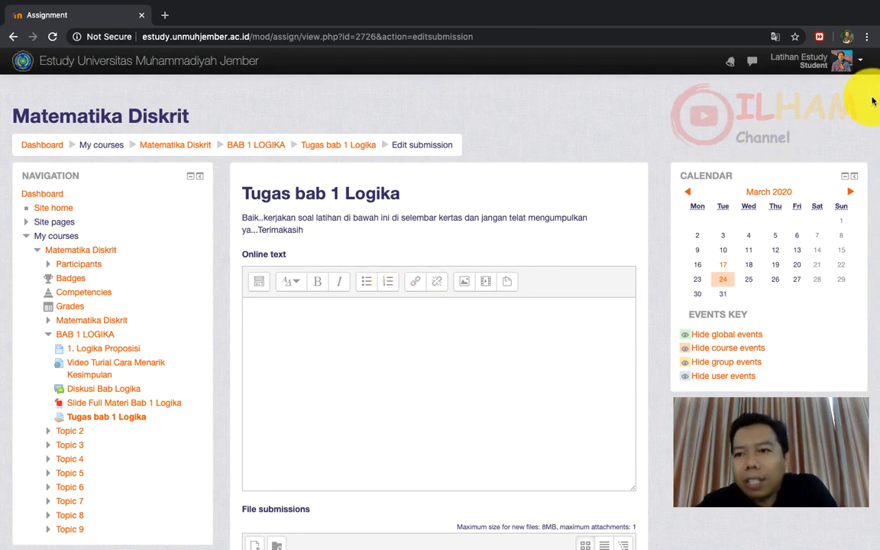
- Return to the normal role and reopen the Matematika Diskrit course
click(861, 65)
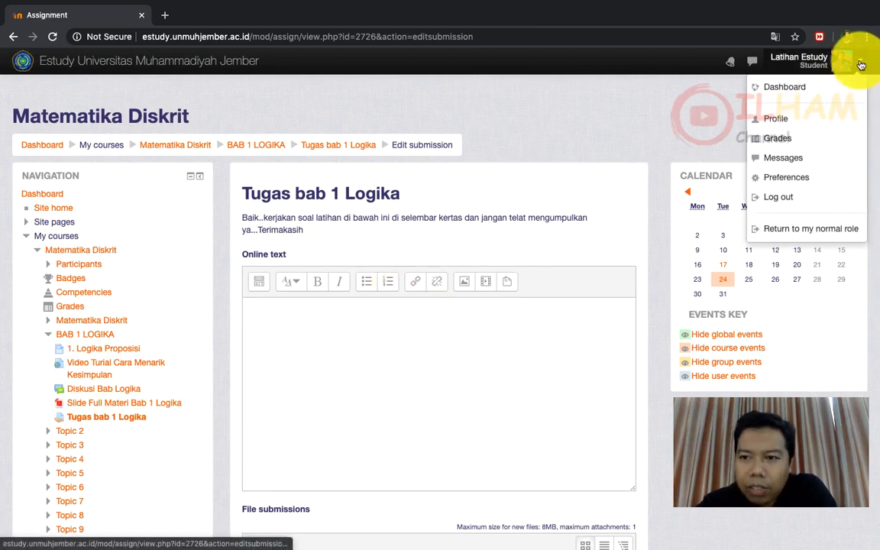
click(794, 230)
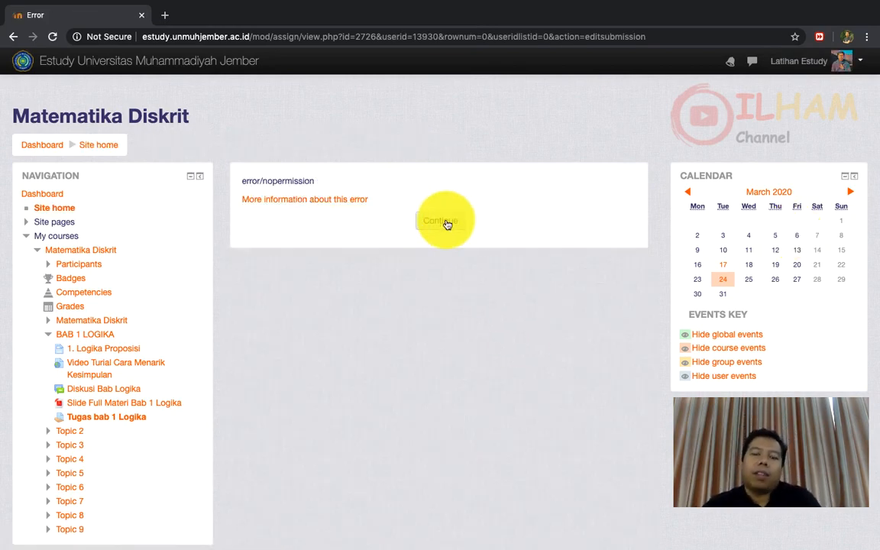
click(449, 221)
click(409, 247)
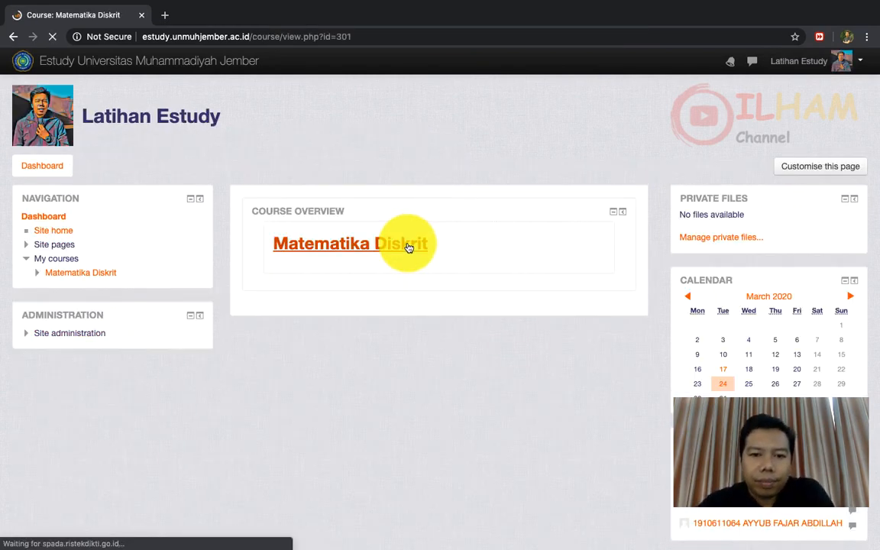
- Check the Tugas bab 1 Logika assignment on the course page and turn editing on for the course
scroll(408, 247, down, 10)
scroll(409, 247, down, 15)
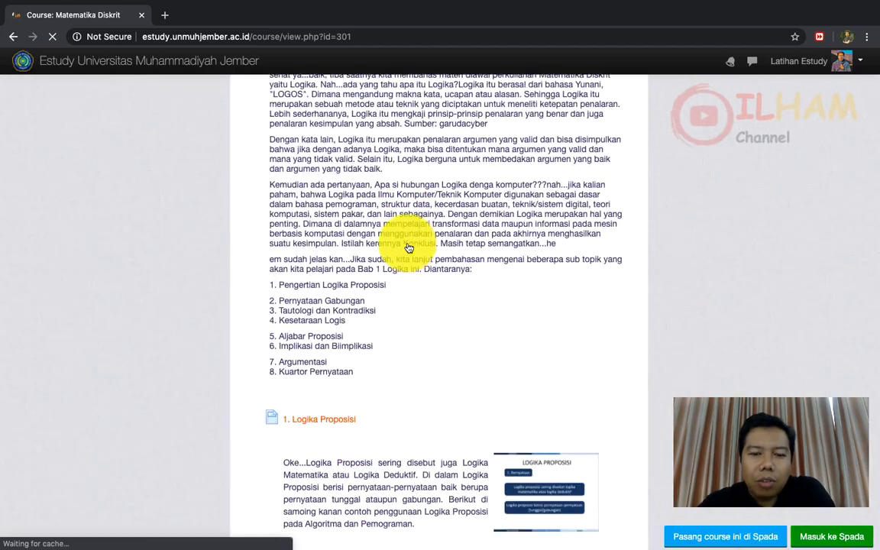
scroll(409, 248, down, 3)
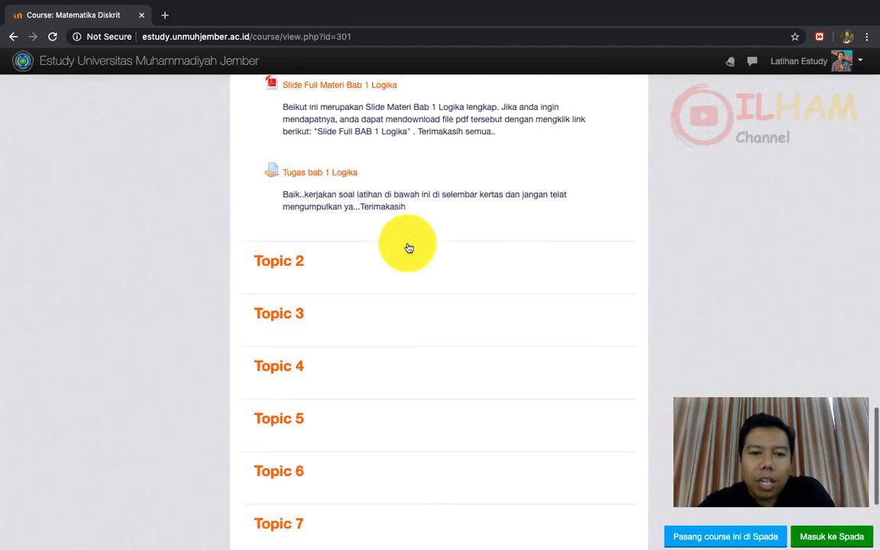
scroll(408, 247, up, 5)
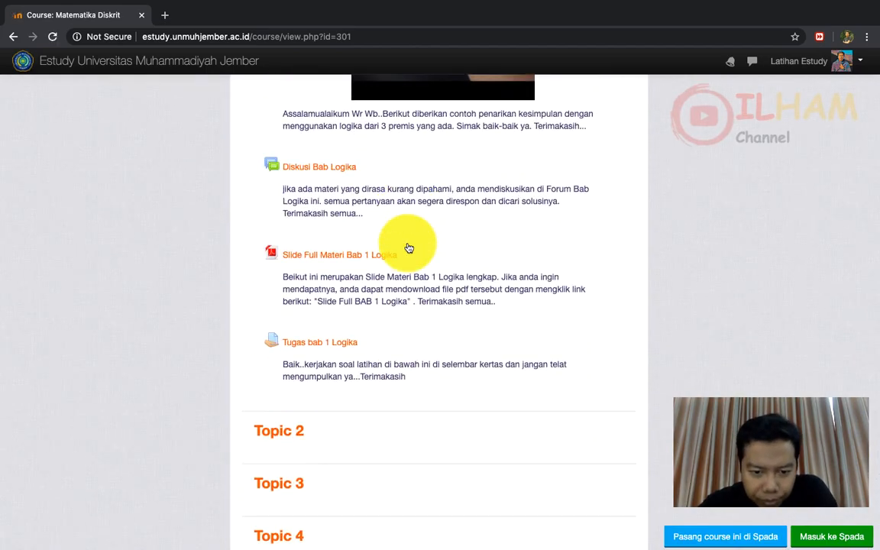
scroll(408, 248, up, 1)
scroll(408, 248, down, 1)
scroll(409, 248, up, 20)
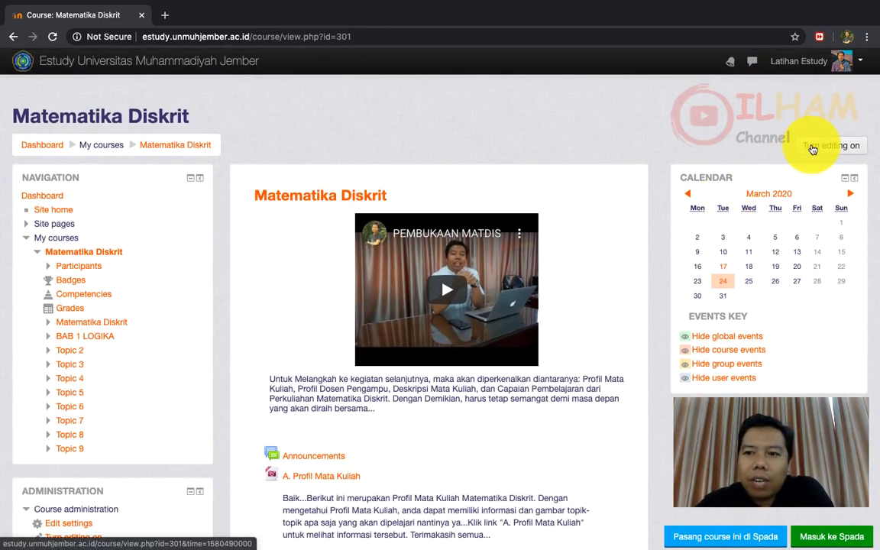
click(811, 142)
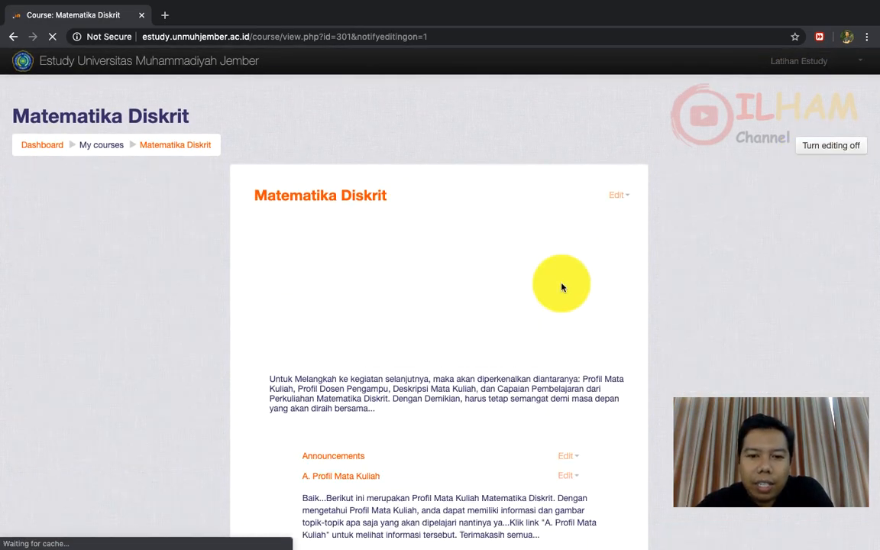
- Start adding a new Quiz activity to the BAB 1 LOGIKA section
scroll(561, 287, down, 10)
scroll(561, 287, down, 12)
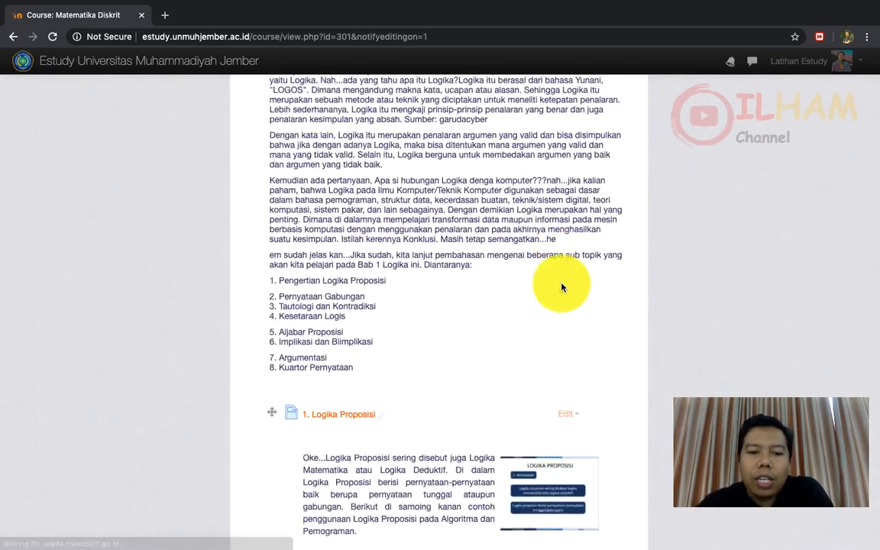
scroll(562, 287, down, 5)
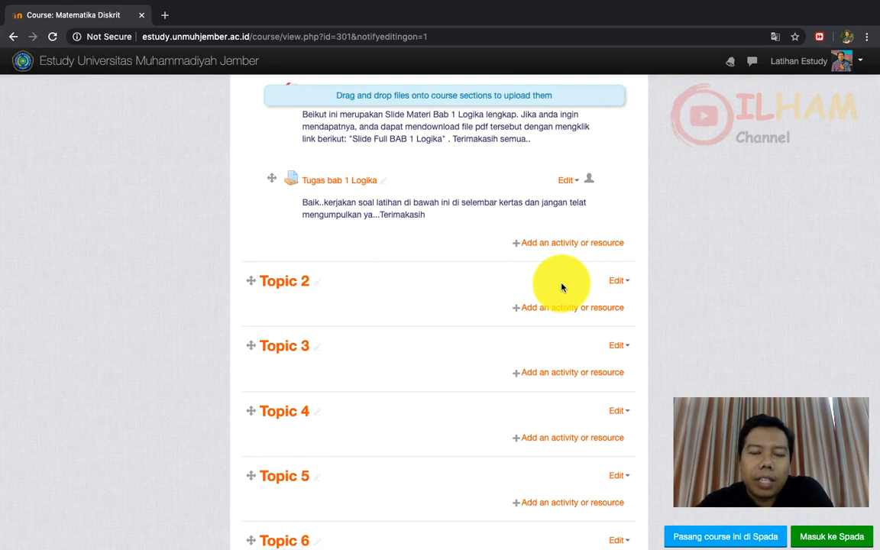
scroll(561, 287, up, 2)
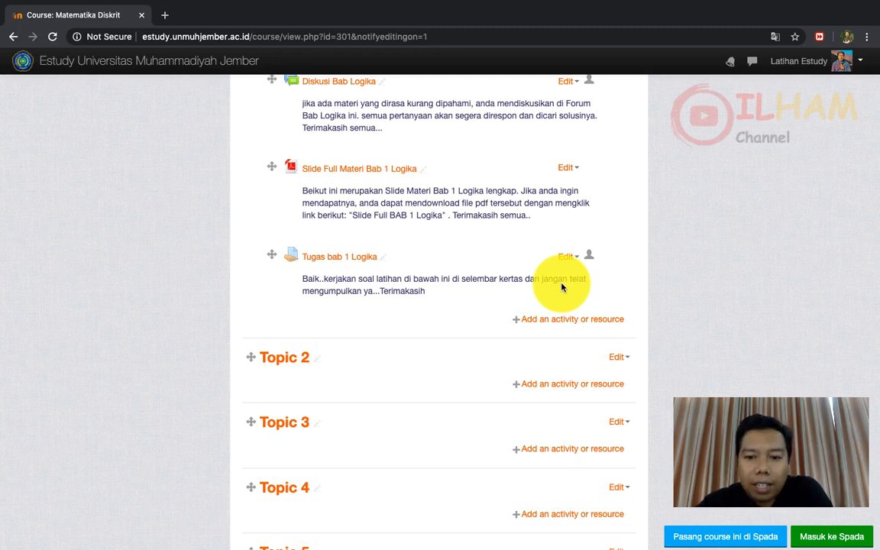
click(558, 320)
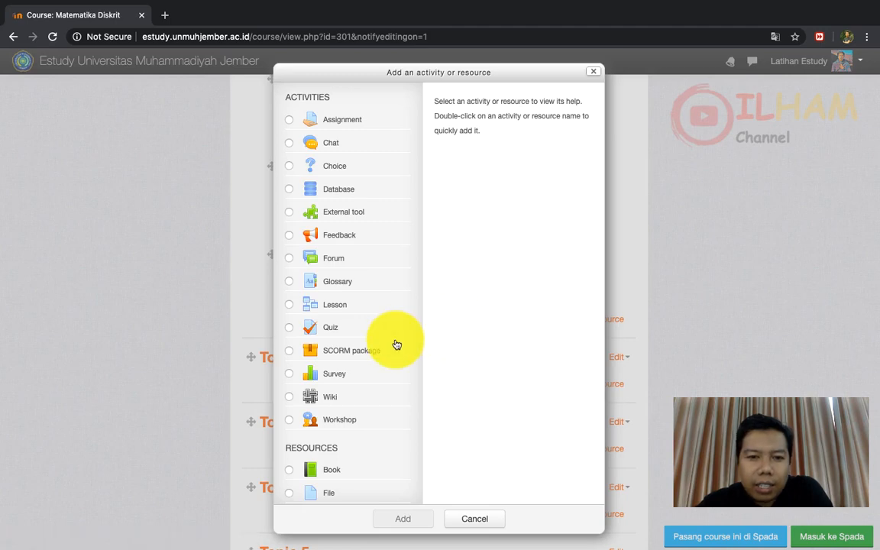
scroll(395, 344, down, 2)
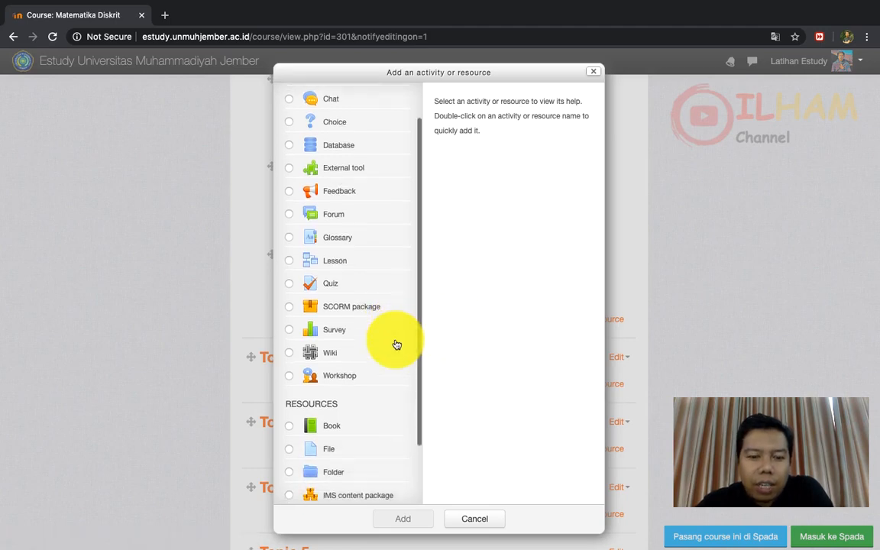
click(291, 267)
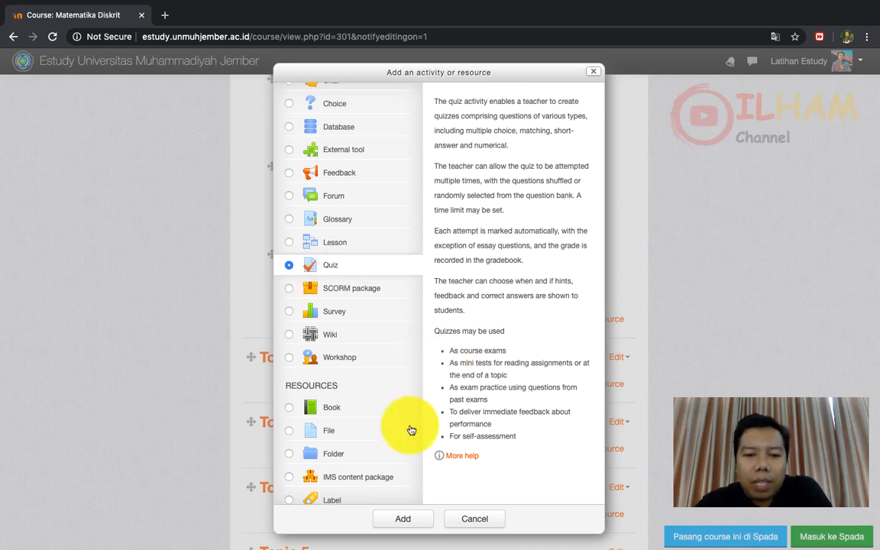
click(397, 522)
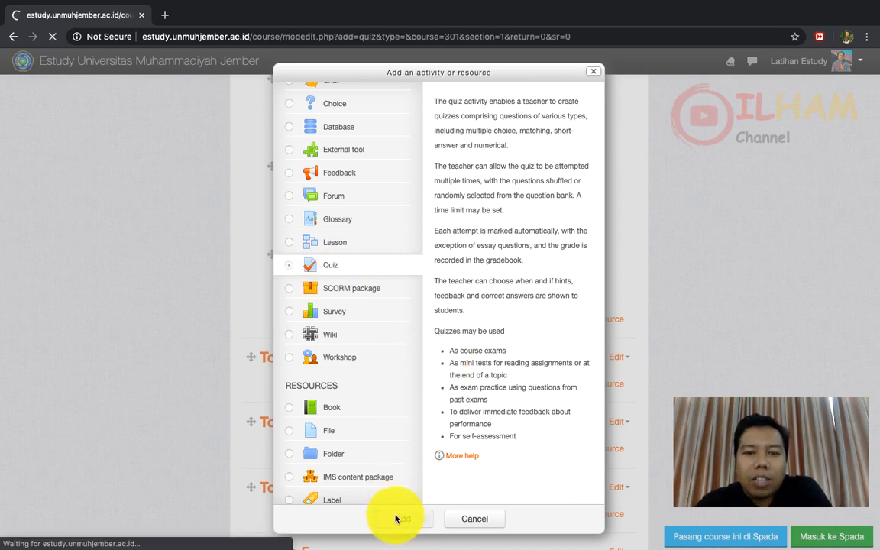
scroll(477, 395, down, 1)
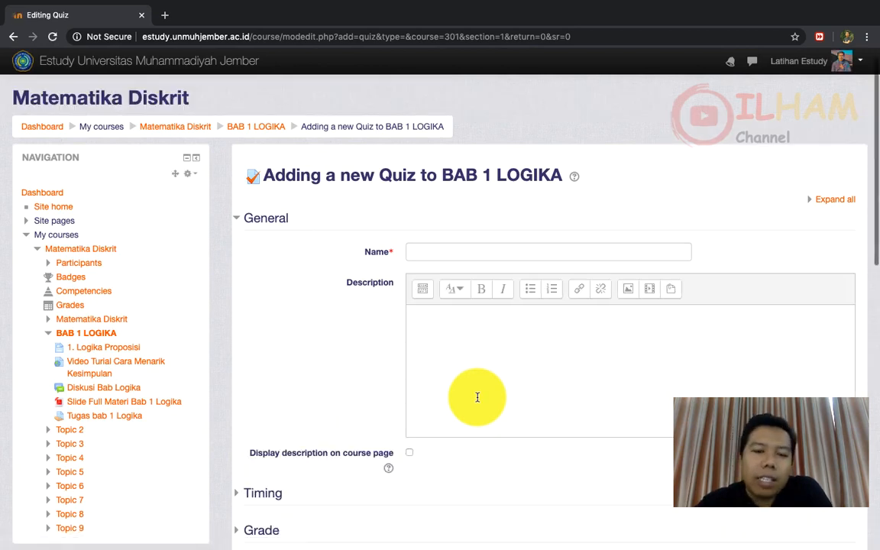
- Name the new quiz "Latihan Bab 1 Logika"
scroll(477, 397, down, 2)
click(559, 185)
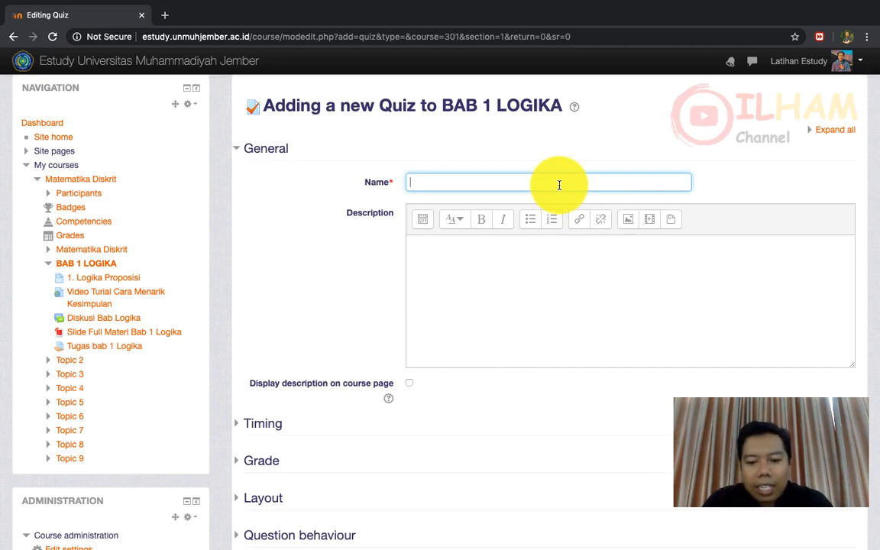
text(Lat)
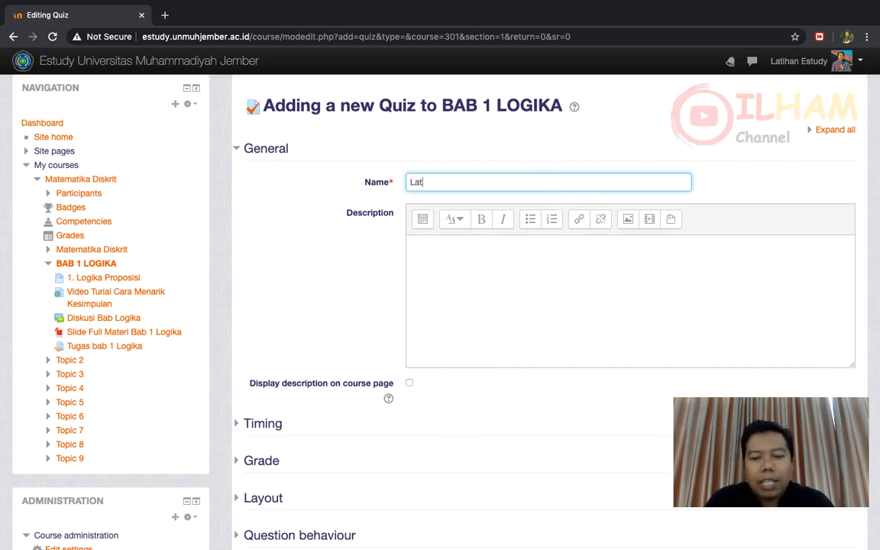
text(ihan Bab)
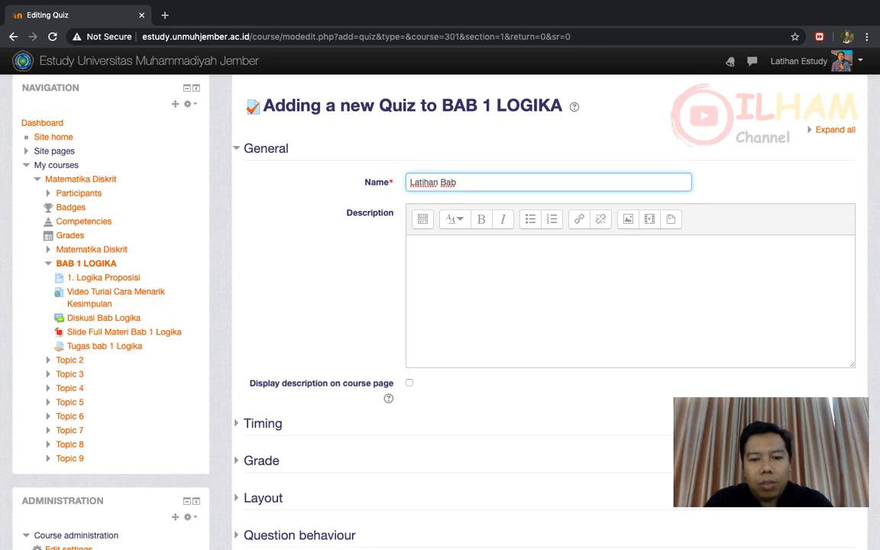
text( 1 Logika)
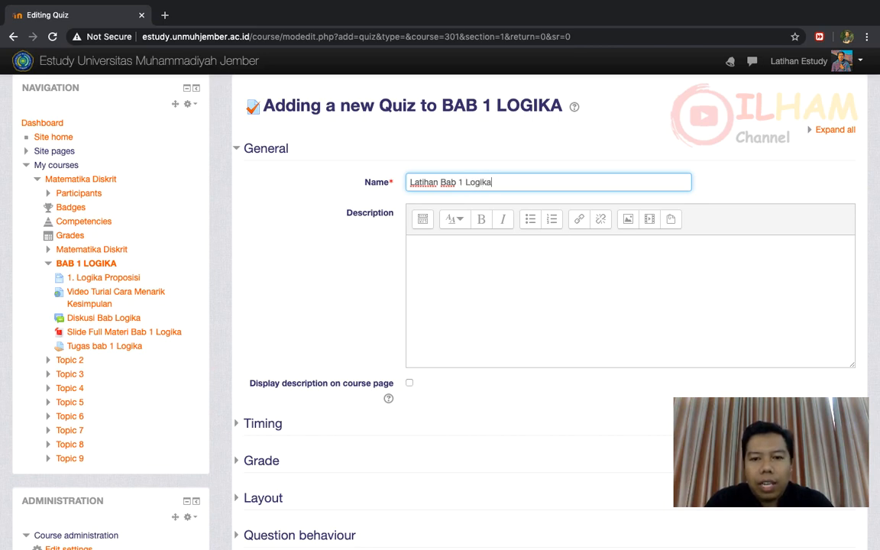
- Describe the quiz as "Oke...kali ini kalian akan diberikan latihan soal dalam bentuk pilihan ganda...kerjakan baik-baik ya..good luck.." and display the description on the course page
click(509, 245)
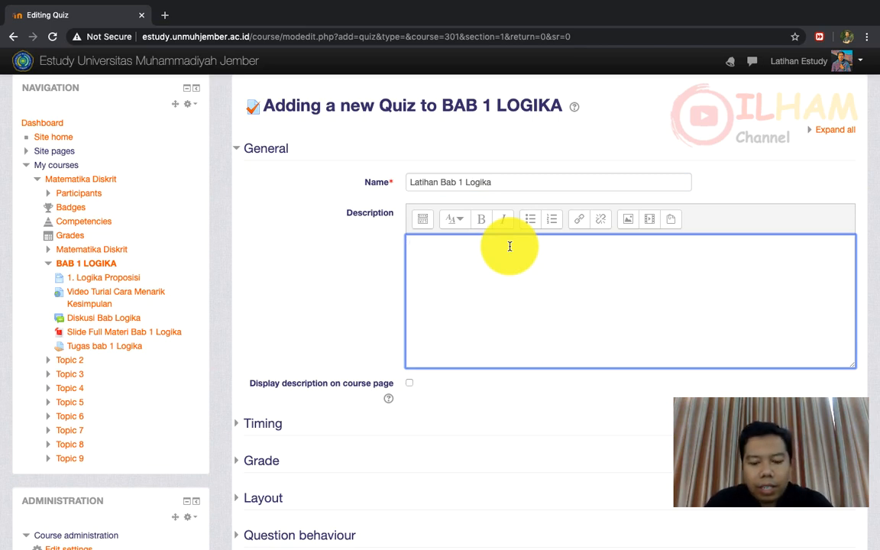
text(O)
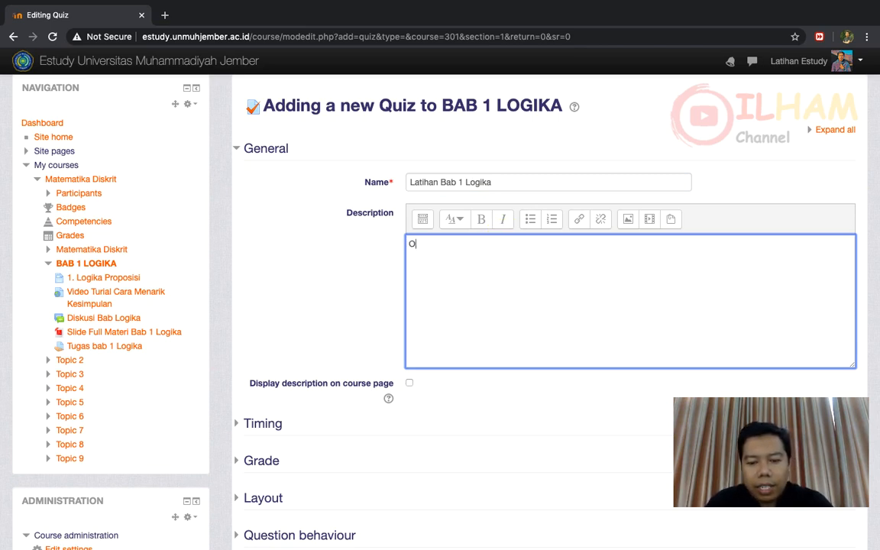
text(Ke..)
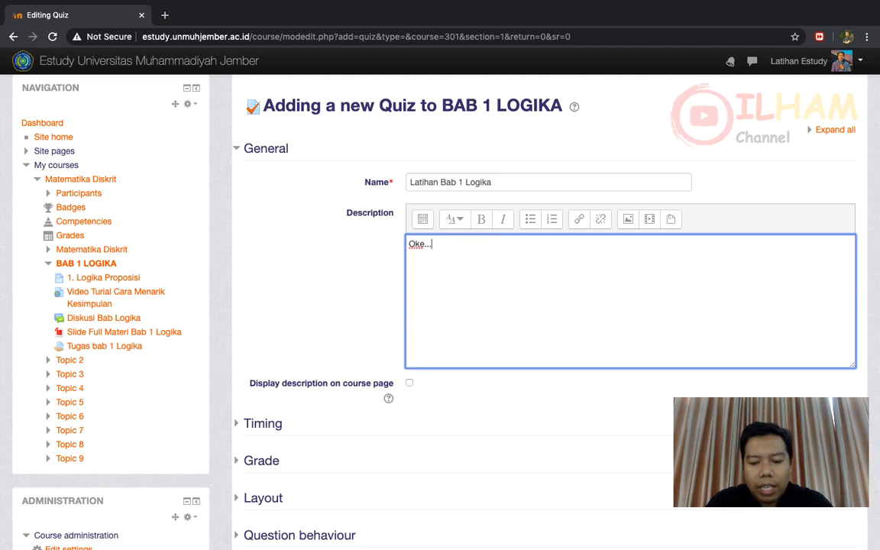
text(.kali ini)
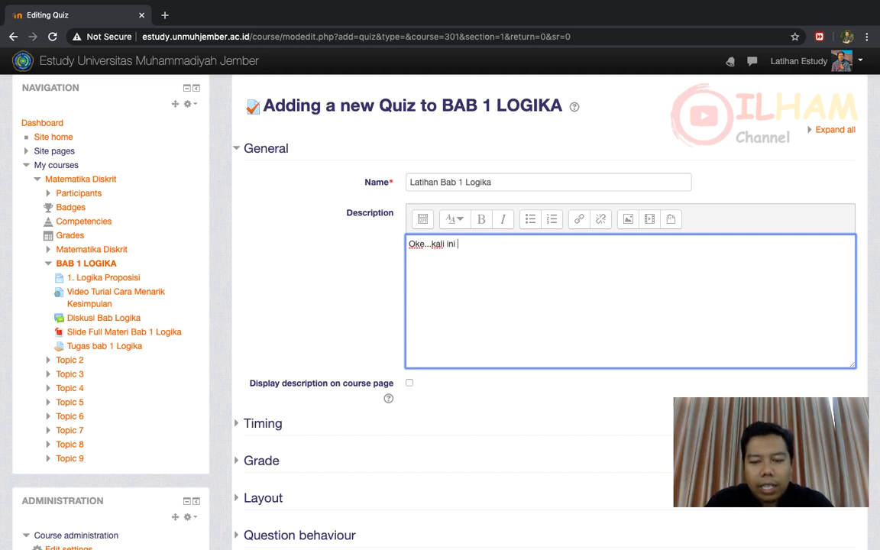
text( kalian akan diberikan )
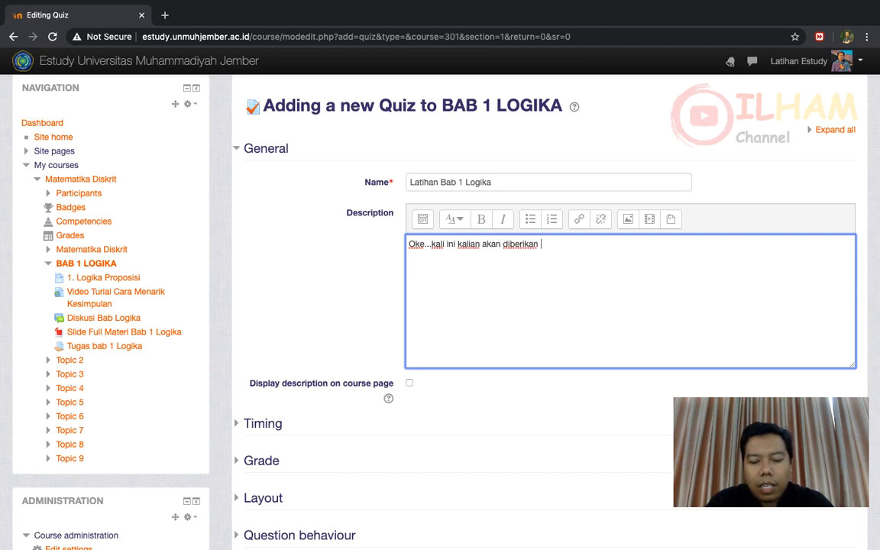
text(latihan d)
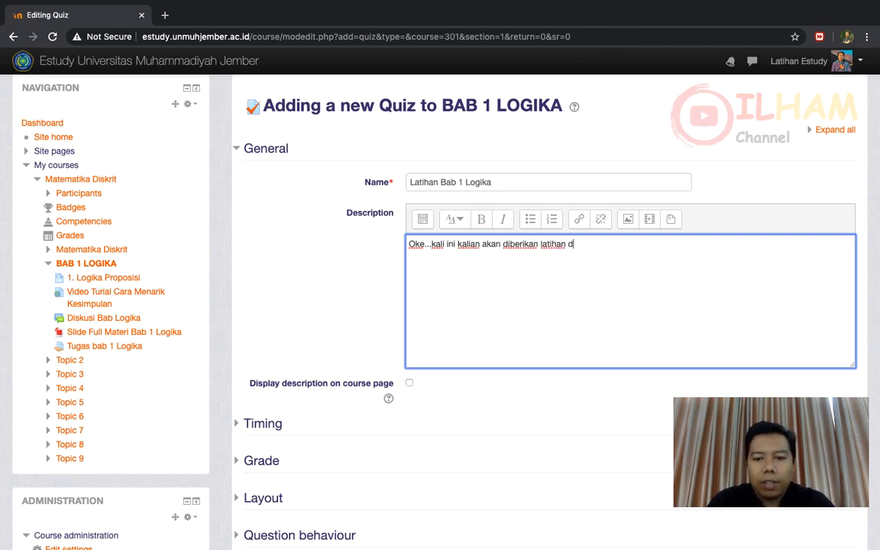
key(BackSpace)
text(soal dalam)
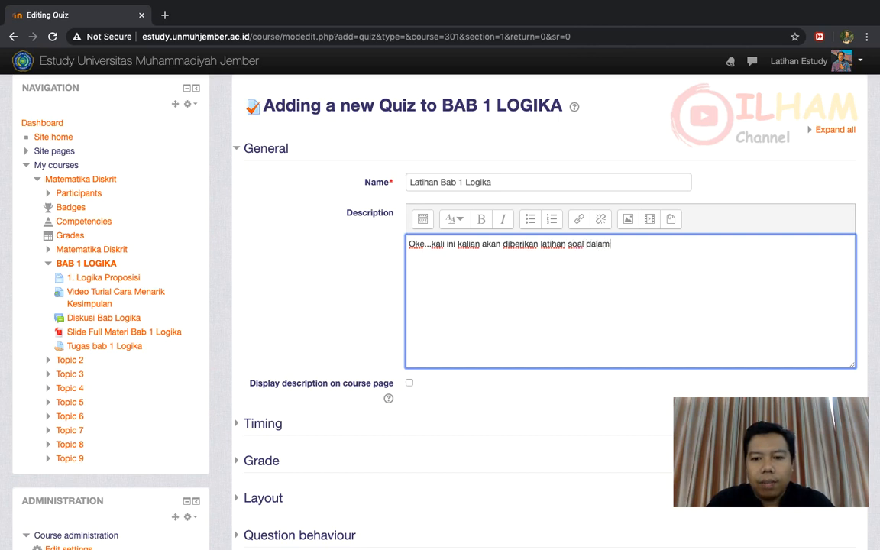
text( bentuk )
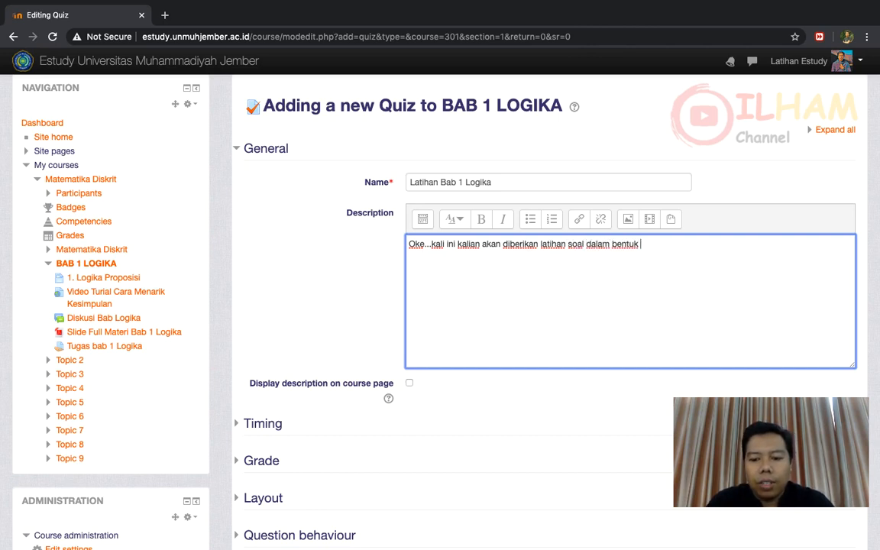
text(pilihan ga)
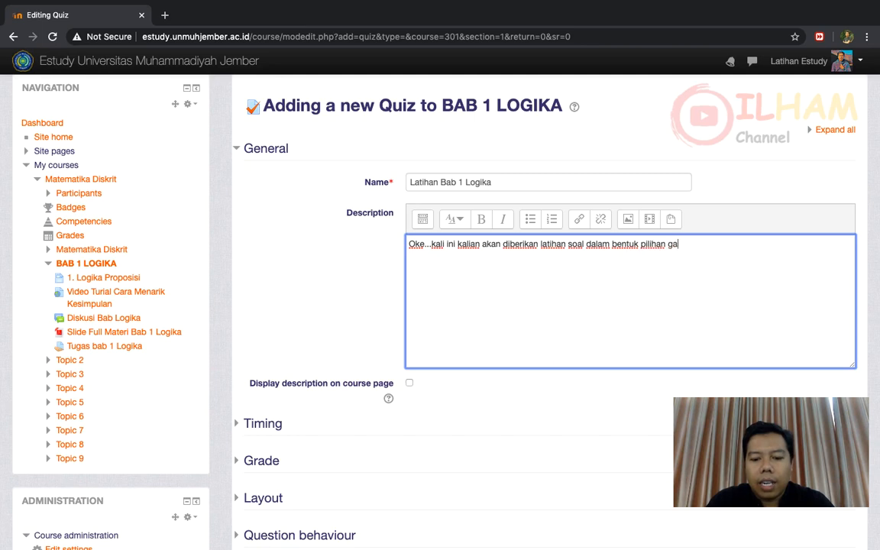
text(nda..)
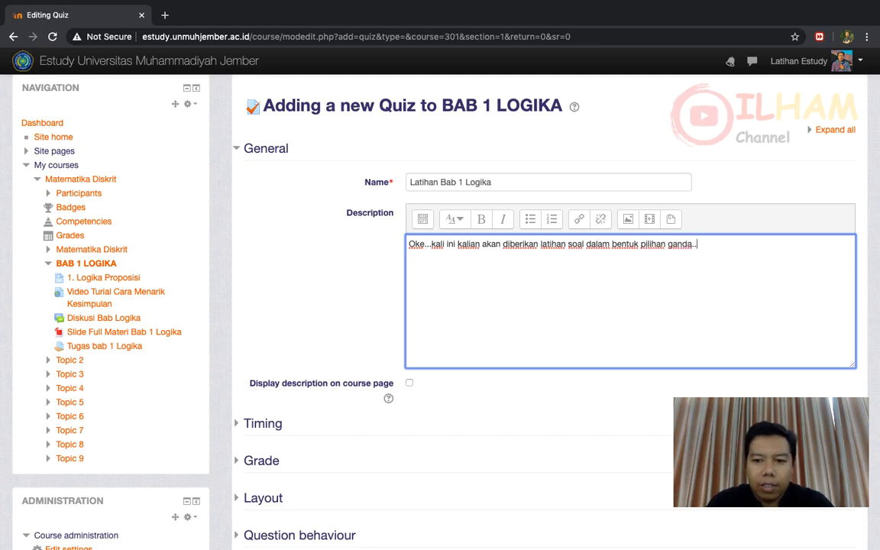
text(.kerjakan )
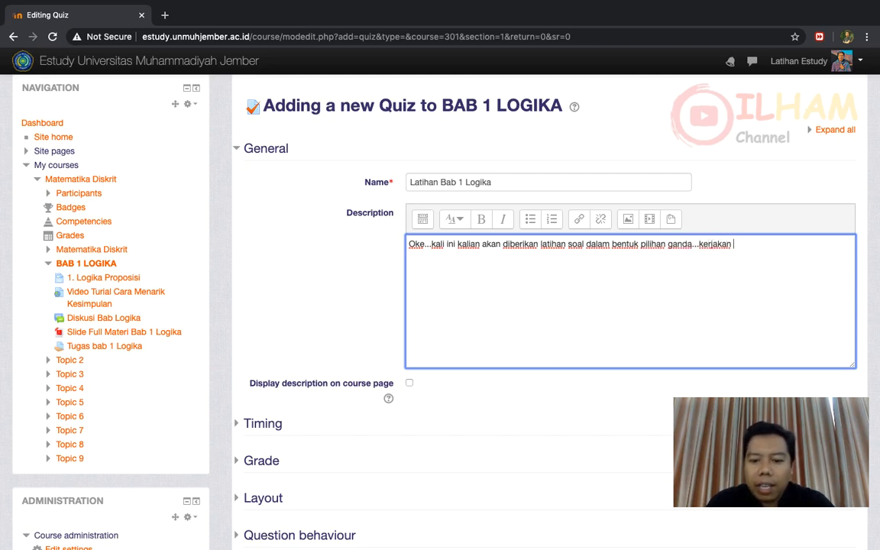
text(baik)
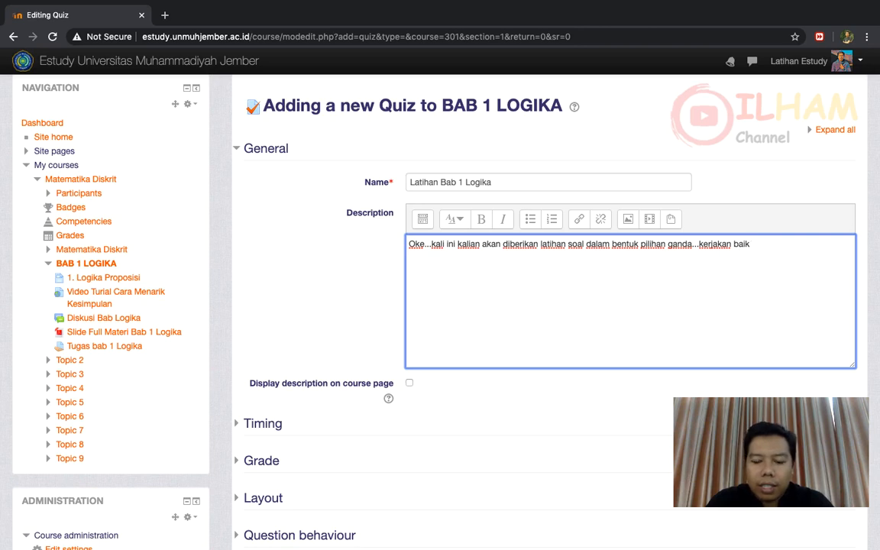
text(-baik ya..go)
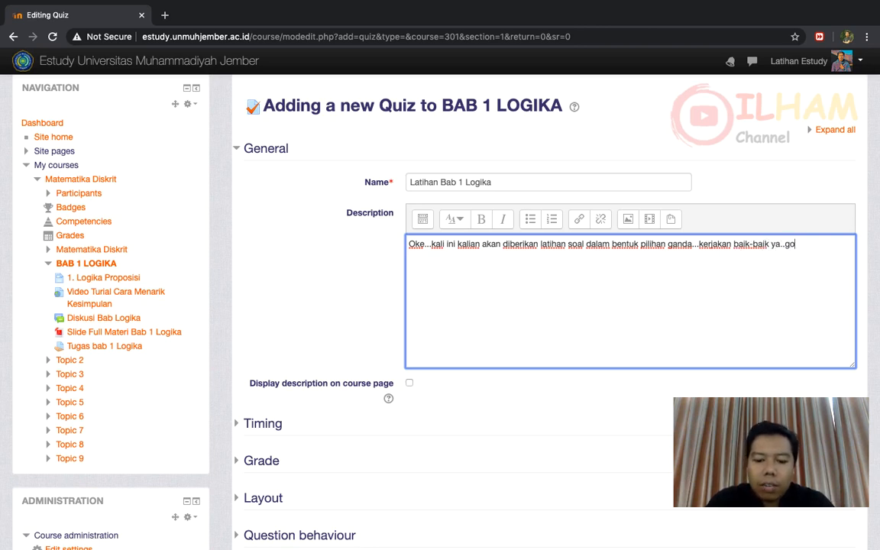
text(od luck..)
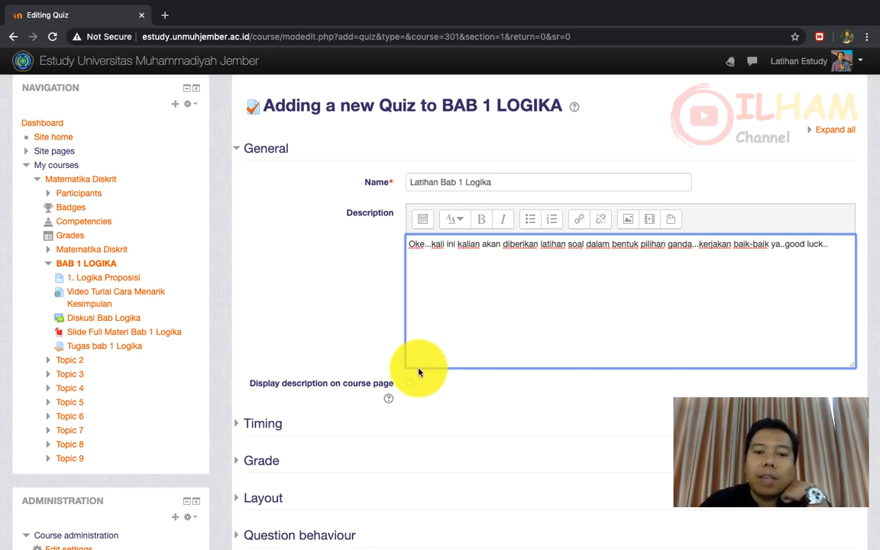
click(410, 384)
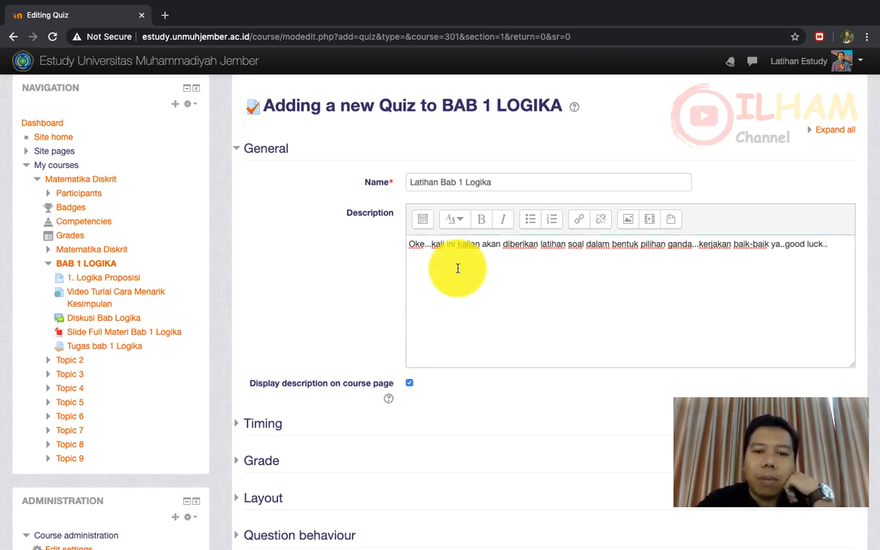
- Enable the quiz's opening date of 17 March 2020 13:24 and its closing date, set to 24 March 2020 13:24
scroll(457, 270, down, 4)
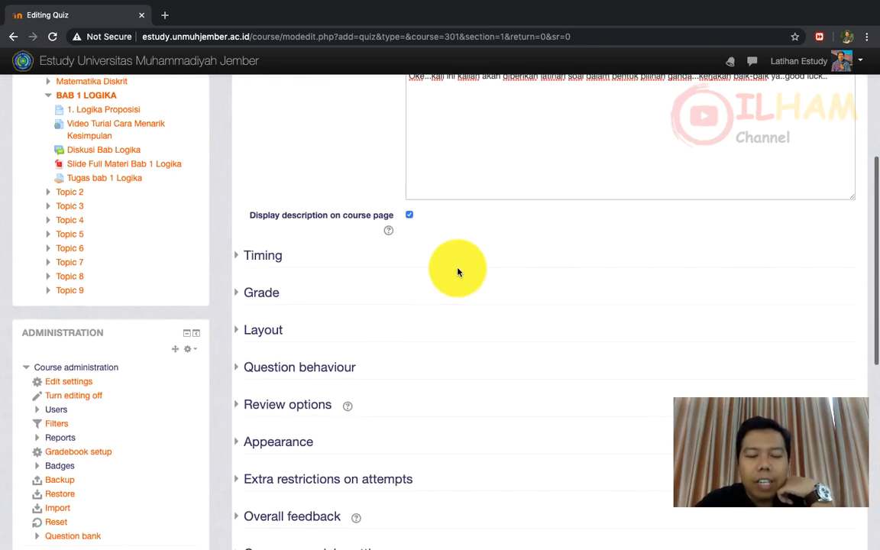
click(236, 258)
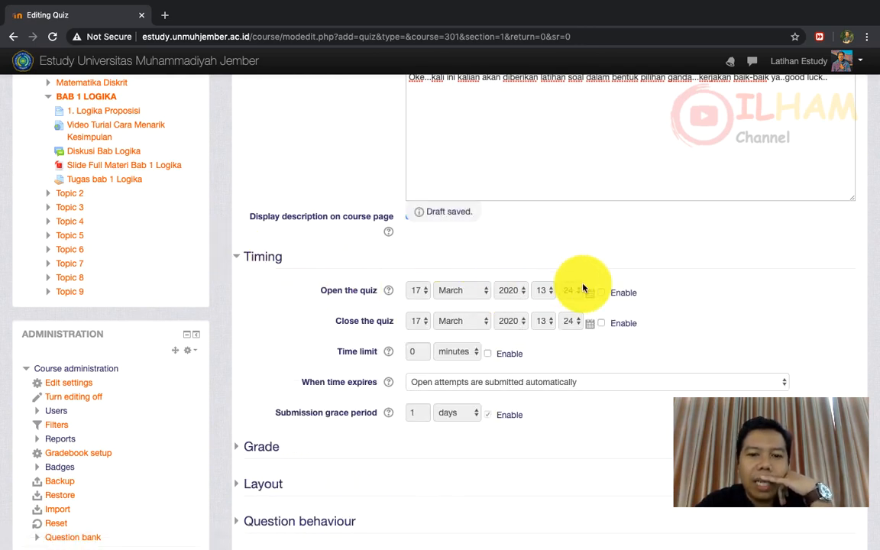
click(600, 291)
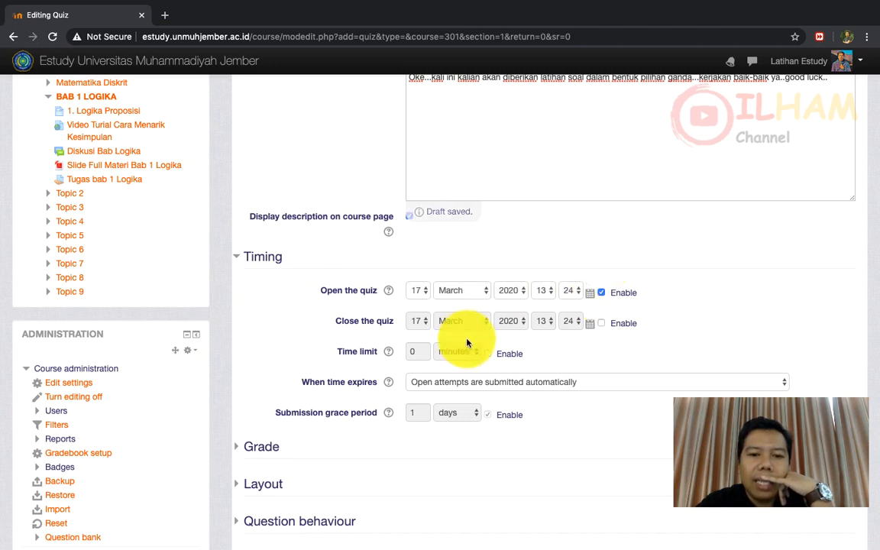
click(601, 322)
click(418, 322)
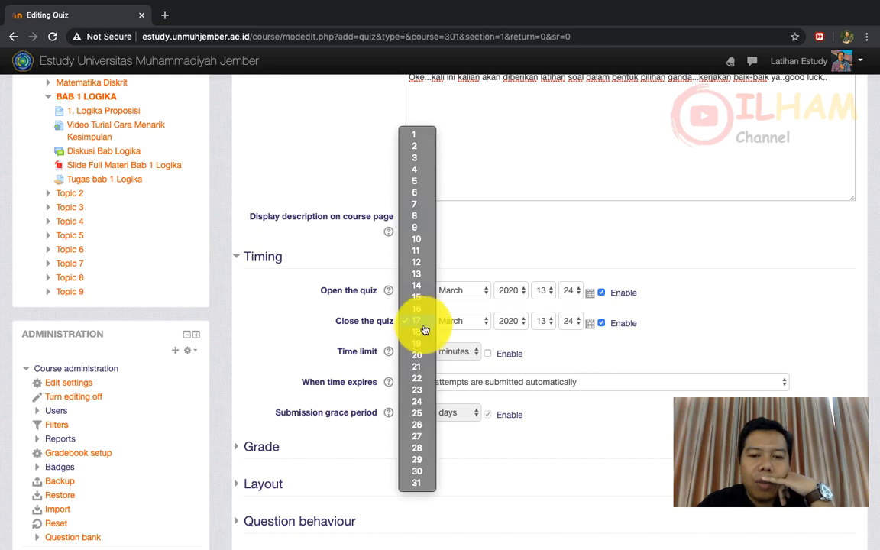
click(420, 400)
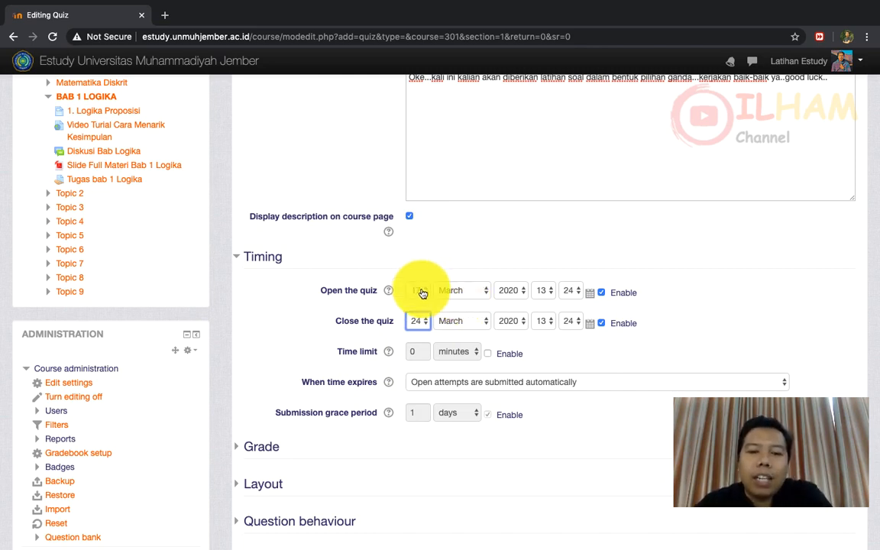
click(419, 322)
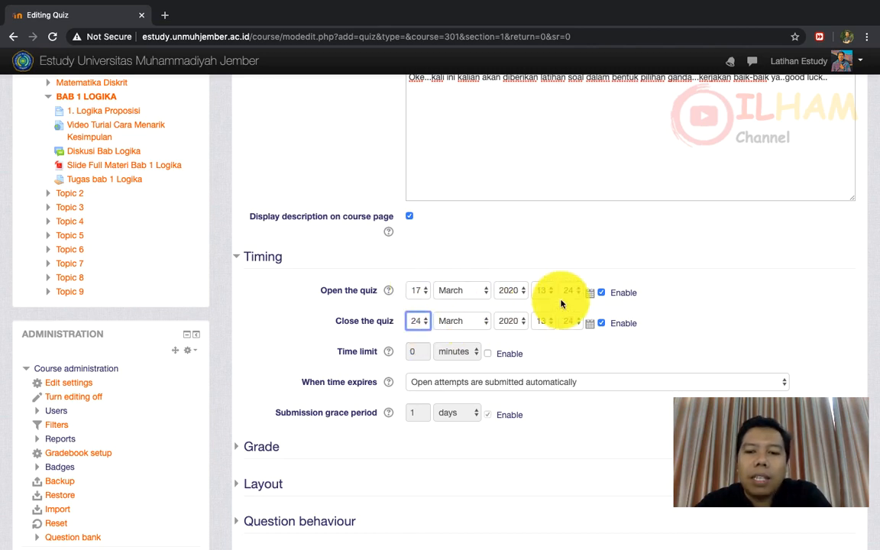
- Enable the quiz's time limit and set it to 30 minutes
scroll(576, 333, down, 2)
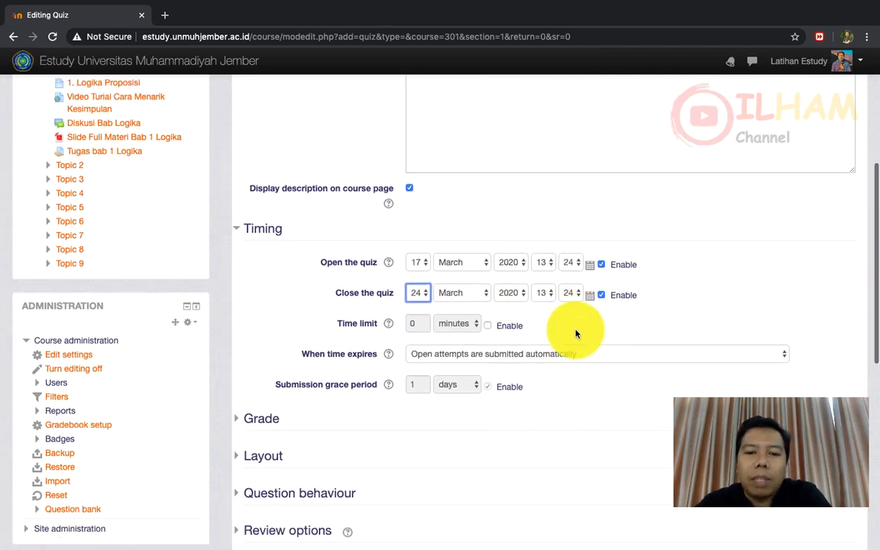
click(488, 308)
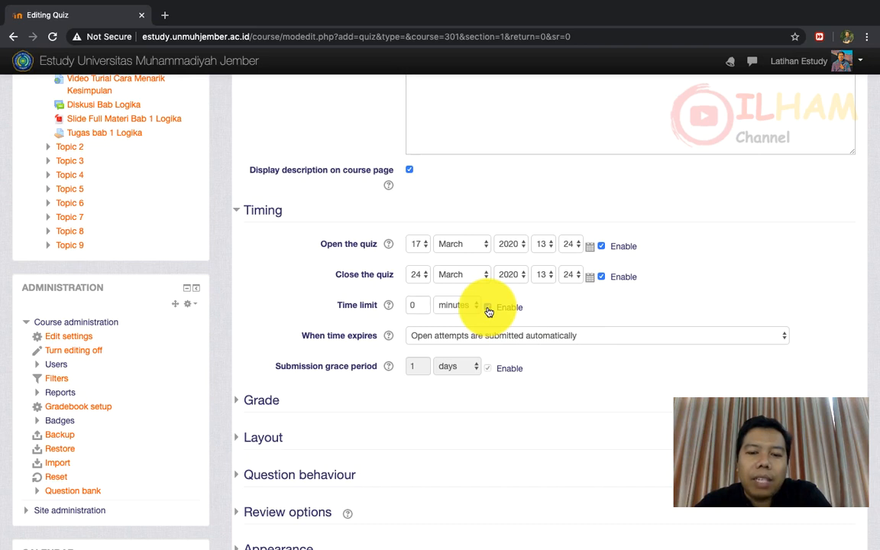
click(417, 305)
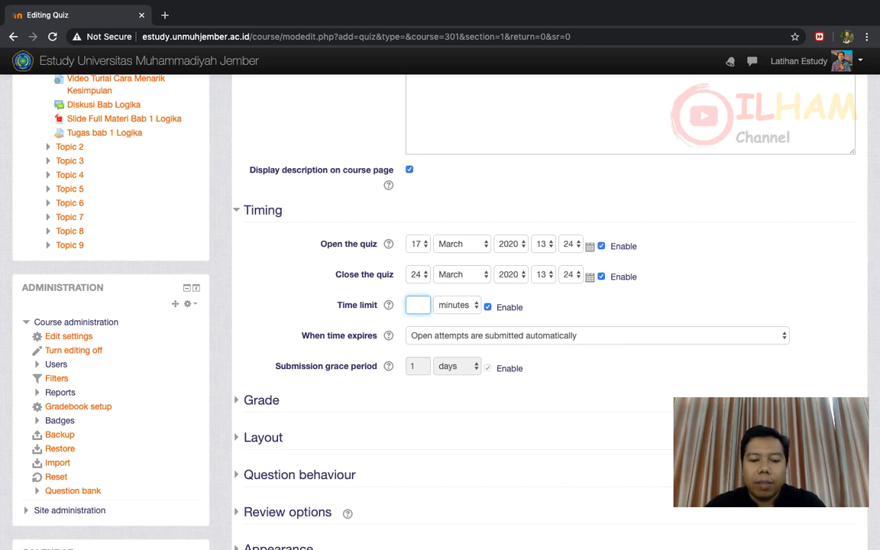
text(30)
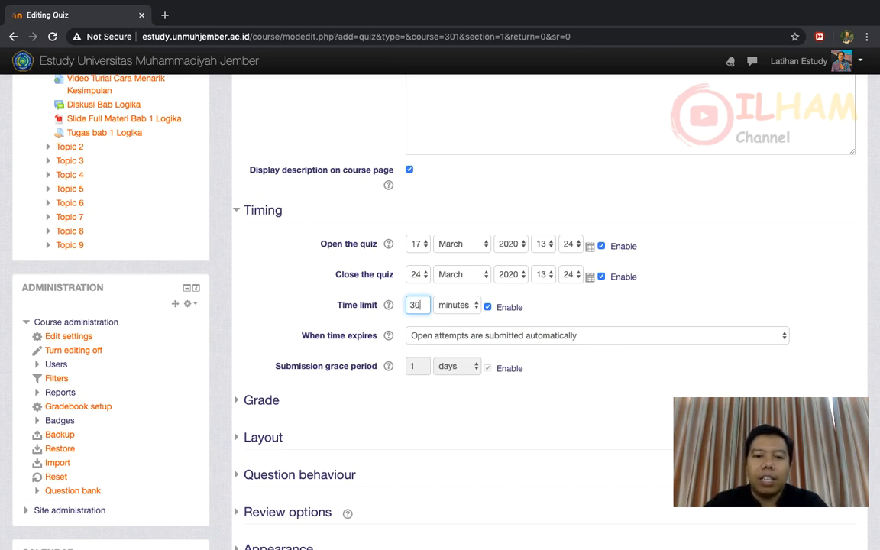
- Keep the quiz's grade category as Uncategorised and set the grade to pass to 70
scroll(461, 330, down, 2)
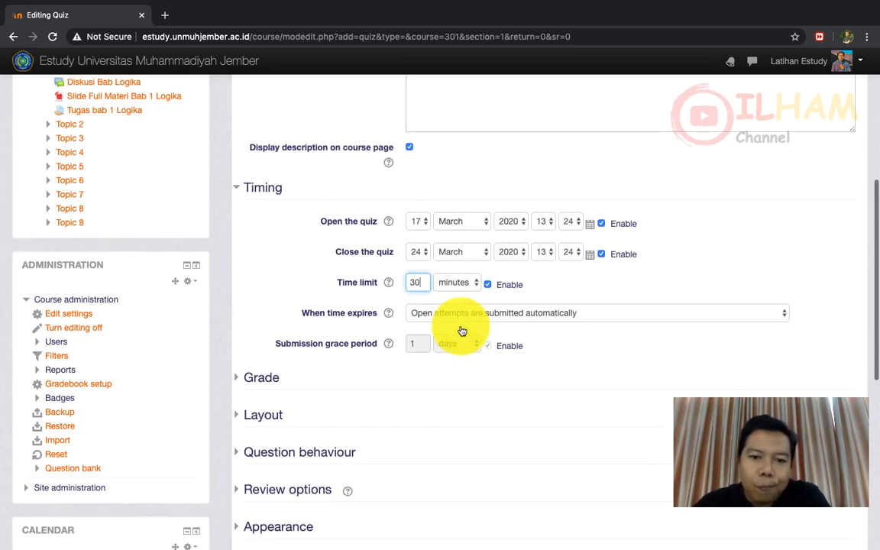
scroll(461, 330, down, 1)
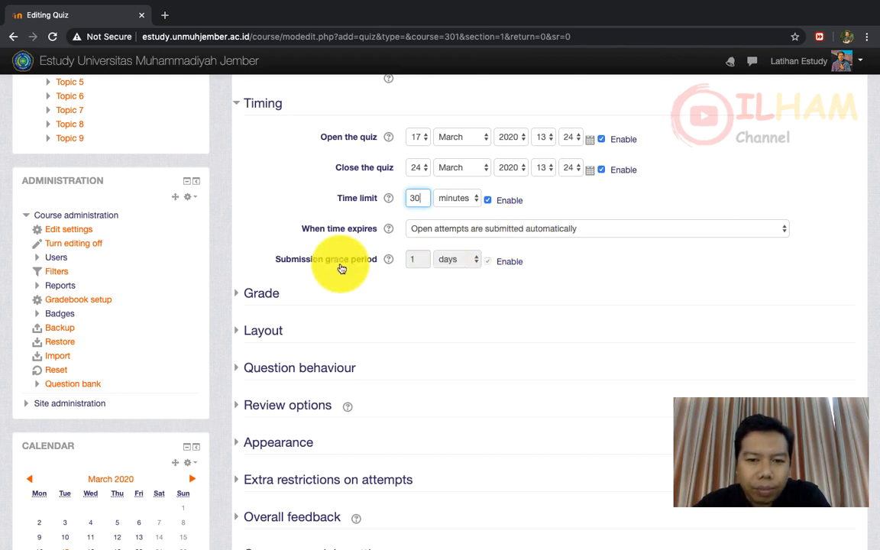
click(238, 294)
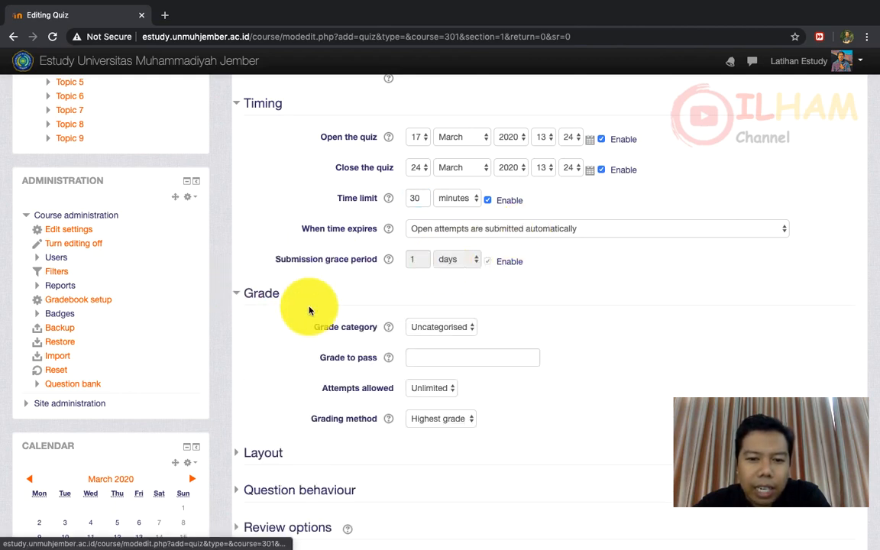
scroll(305, 306, down, 3)
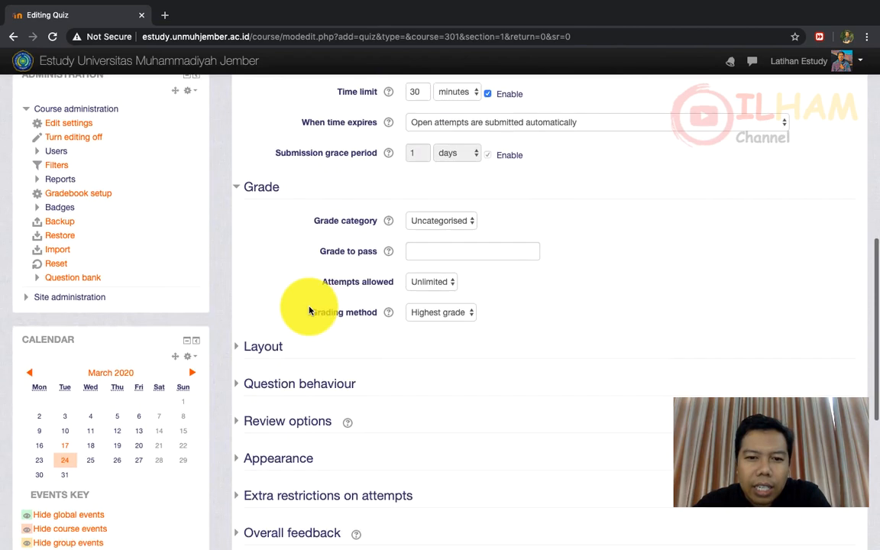
click(470, 221)
click(471, 221)
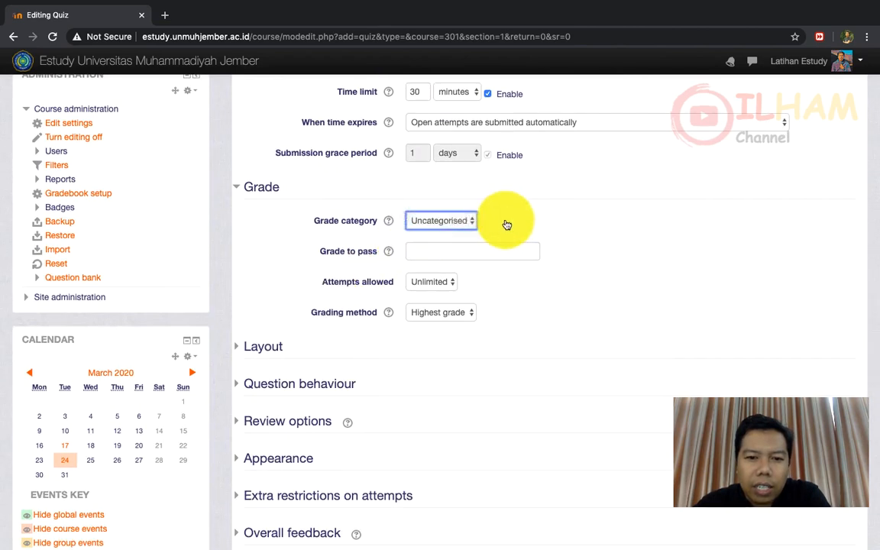
click(464, 250)
text(70)
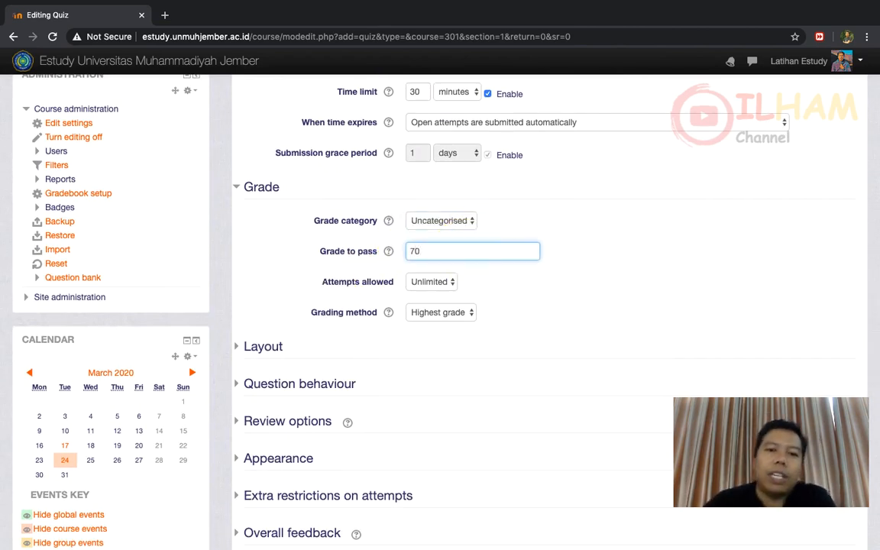
- Limit the quiz to 1 allowed attempt in its grade settings
click(453, 282)
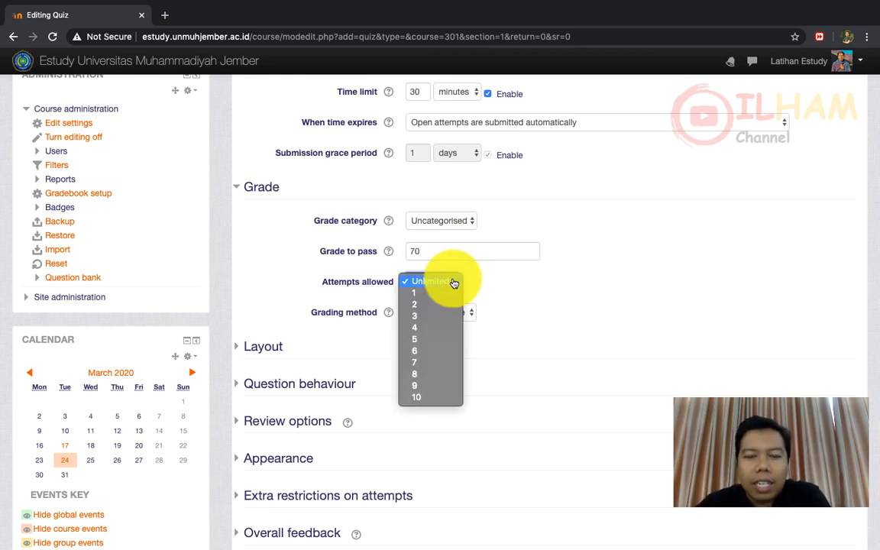
click(443, 295)
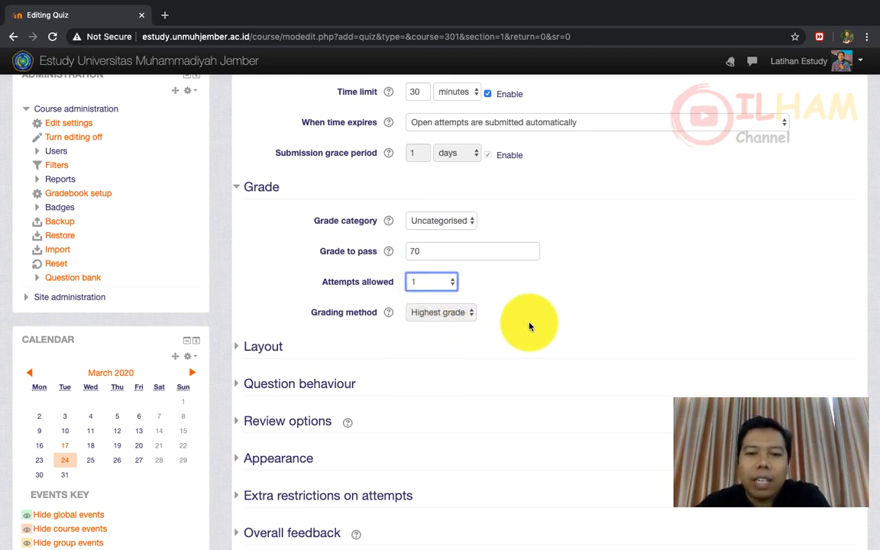
scroll(528, 326, down, 3)
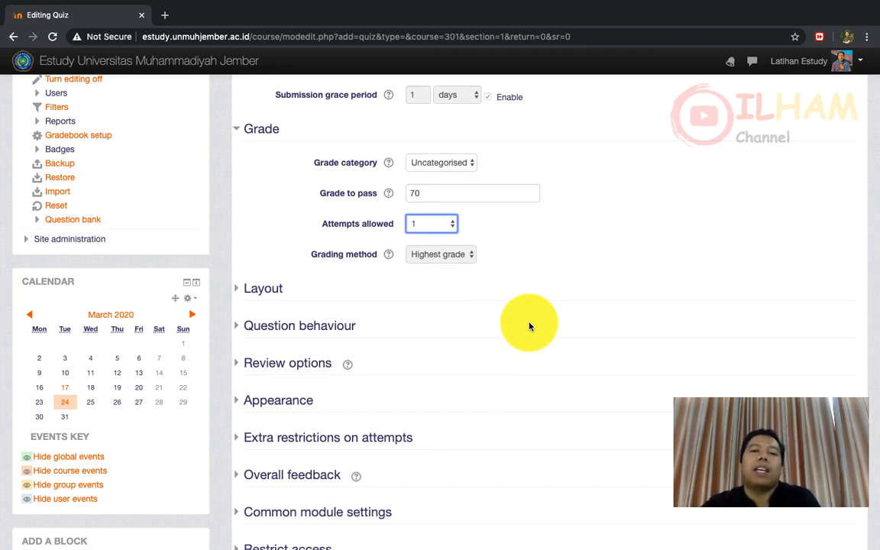
scroll(529, 326, down, 2)
scroll(528, 326, up, 1)
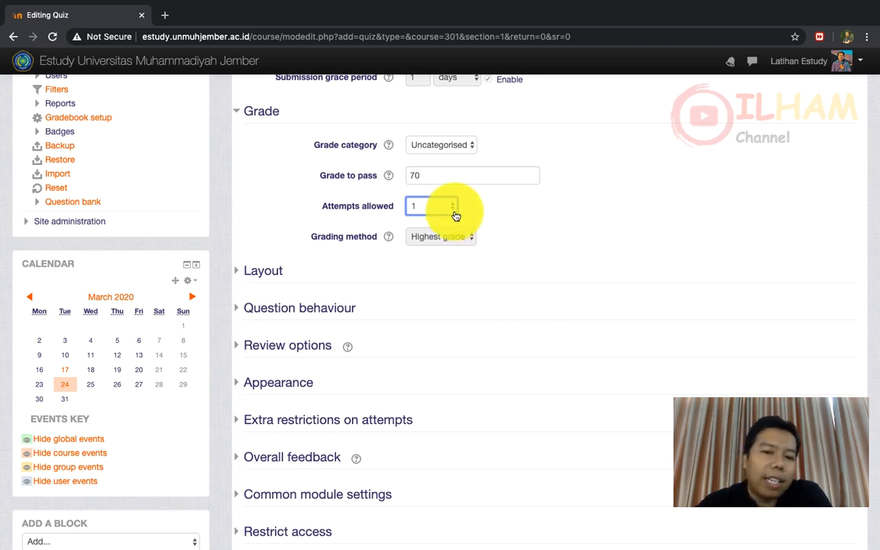
- Look over the quiz's Layout and Question behaviour settings
click(241, 275)
click(241, 275)
scroll(242, 275, down, 1)
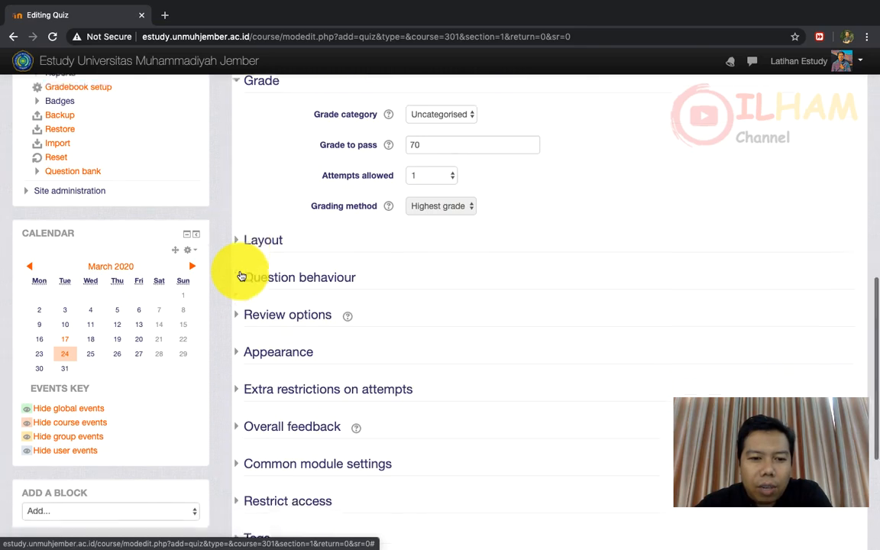
click(242, 276)
click(241, 276)
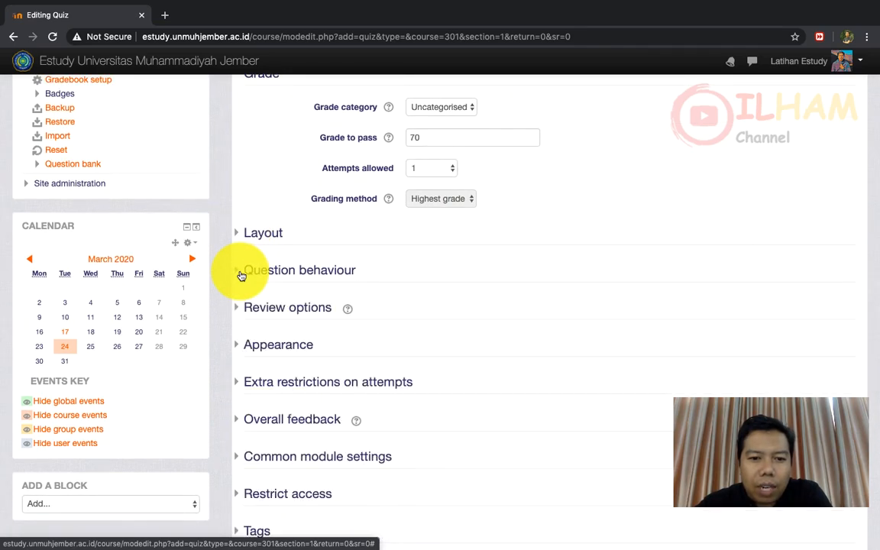
- Examine the quiz's review options for during the attempt, immediately after it, while the quiz is still open and after it is closed
click(241, 307)
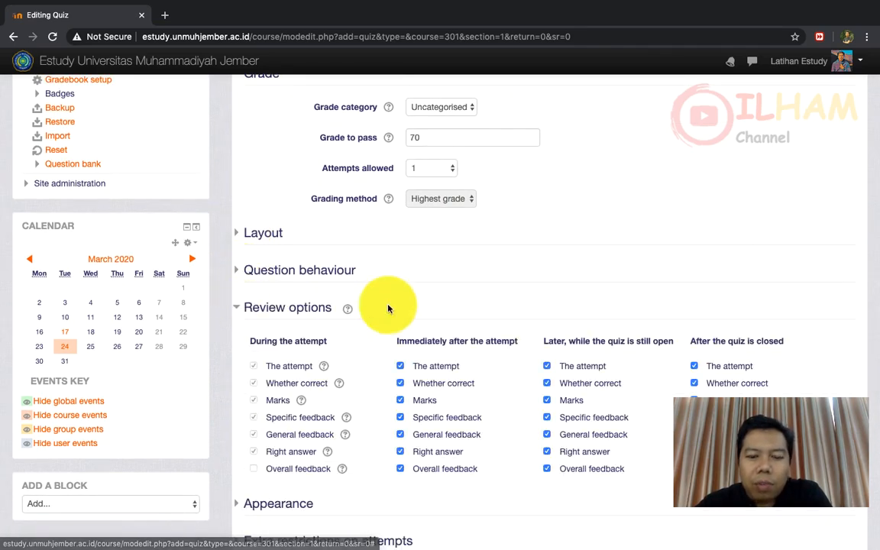
scroll(388, 309, down, 3)
scroll(387, 308, down, 2)
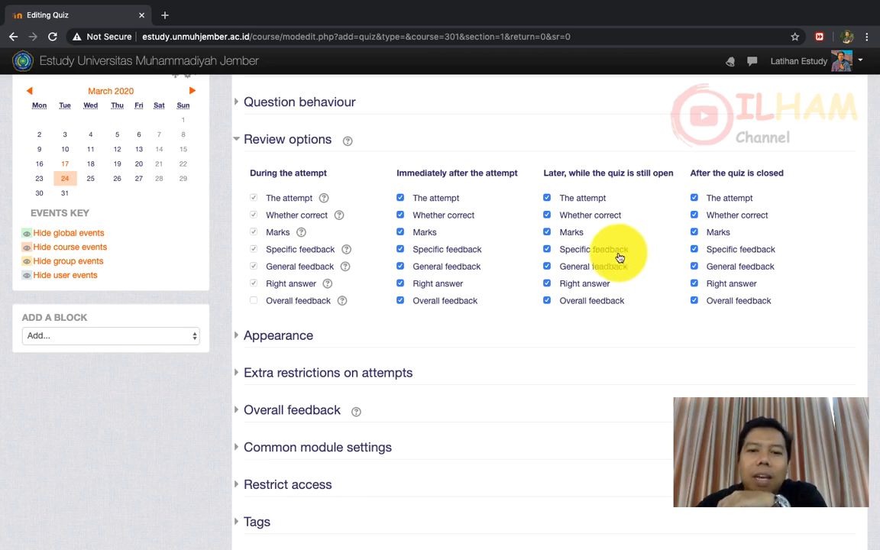
click(594, 266)
click(599, 284)
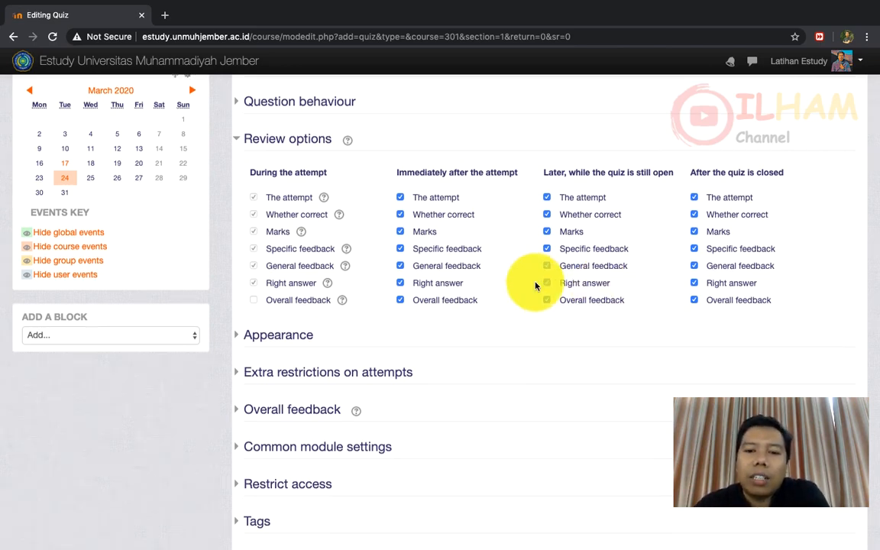
scroll(536, 286, down, 1)
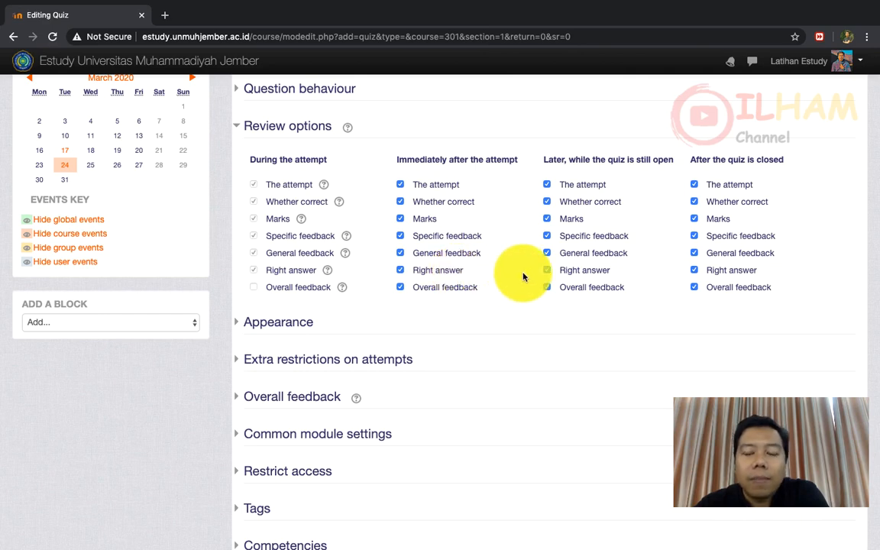
scroll(523, 276, down, 1)
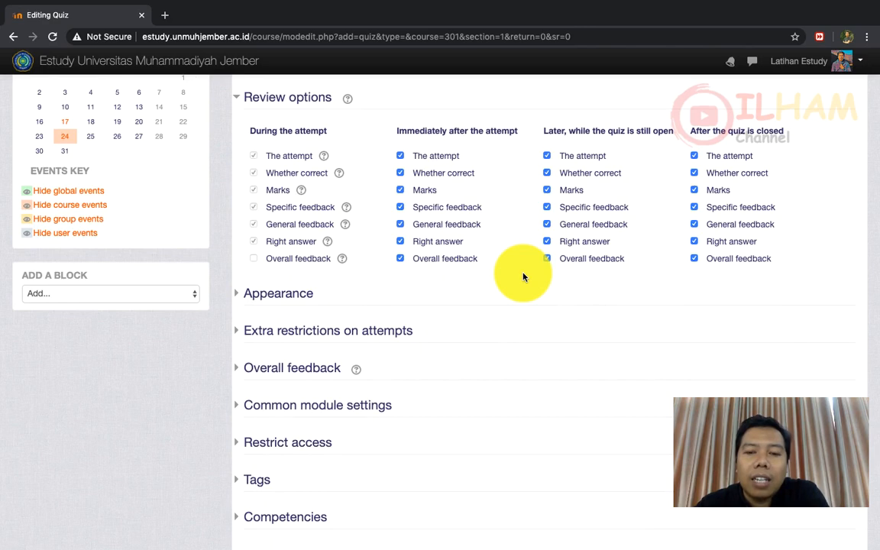
scroll(523, 276, up, 1)
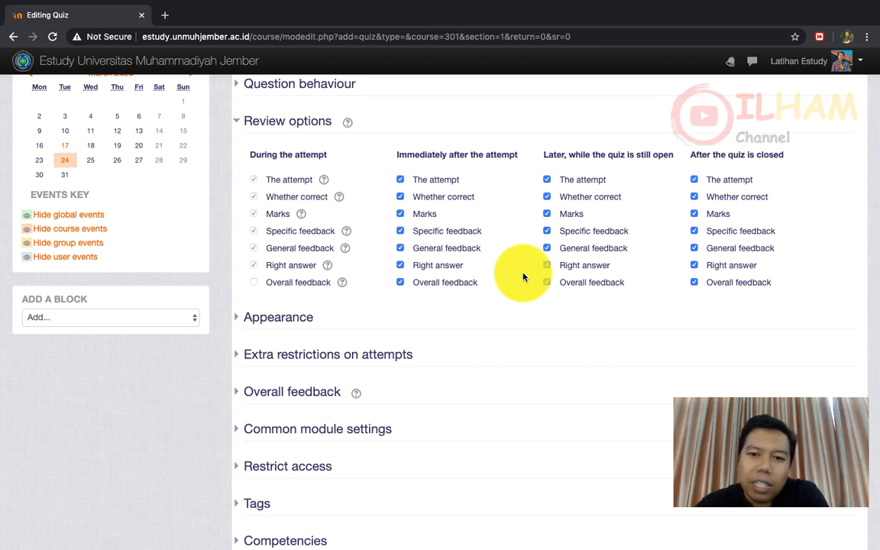
scroll(524, 276, up, 1)
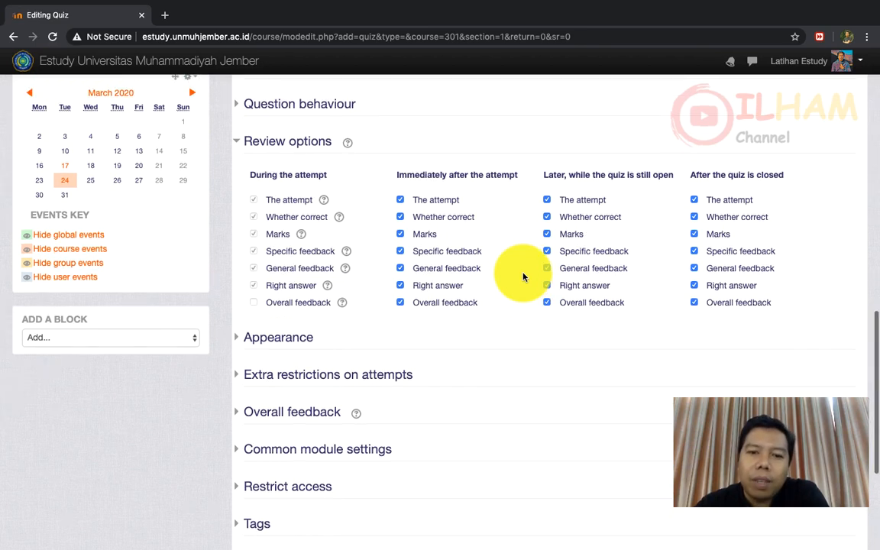
scroll(523, 277, down, 2)
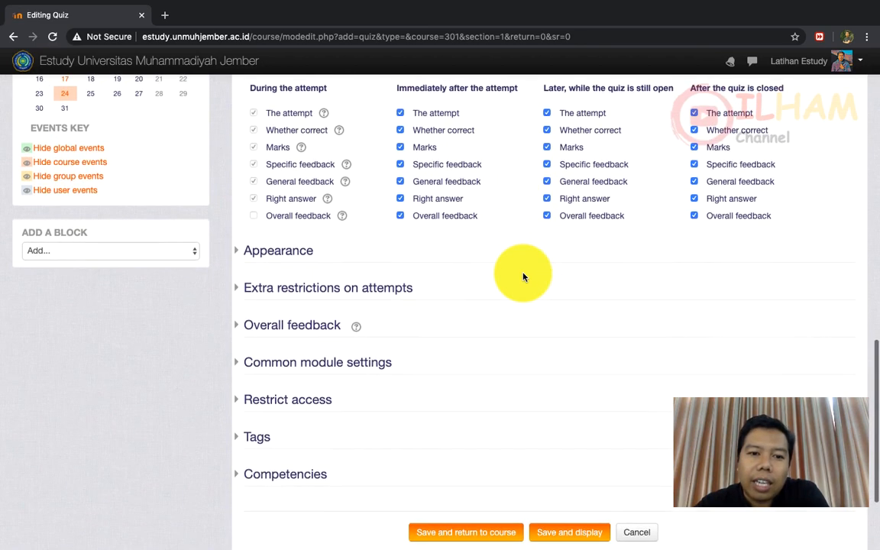
- Examine the quiz's Appearance, Extra restrictions on attempts and Overall feedback settings
click(252, 252)
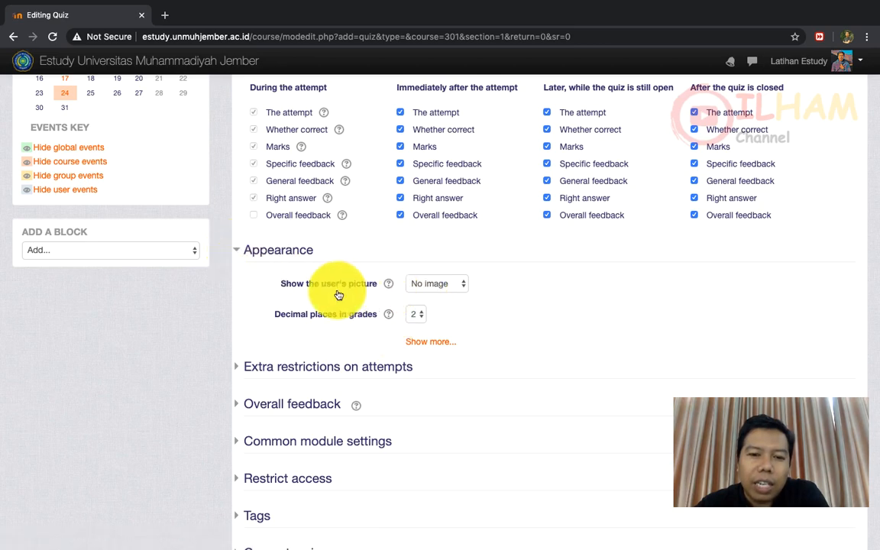
click(233, 255)
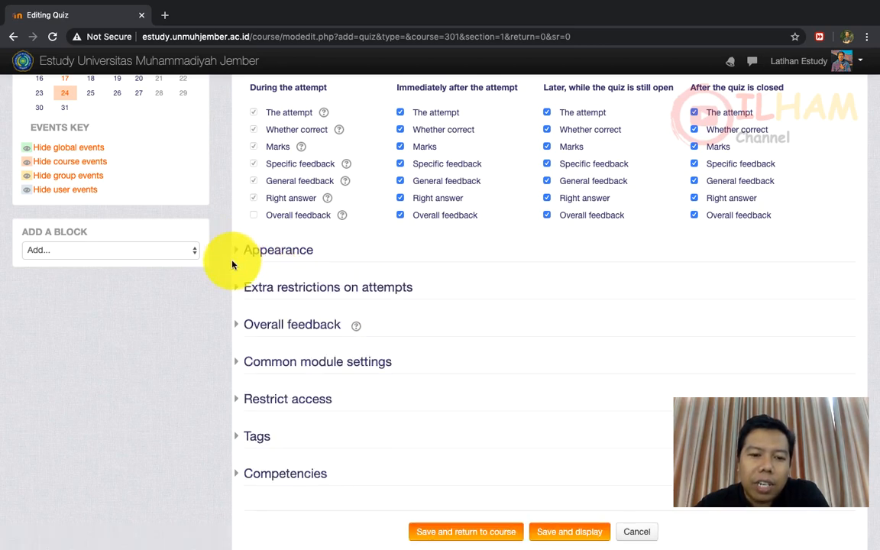
click(237, 287)
click(237, 288)
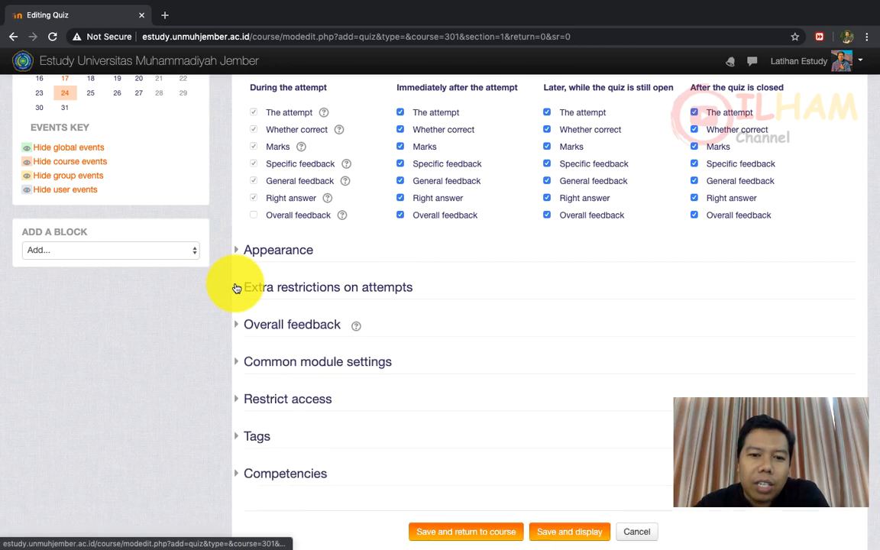
click(236, 287)
scroll(359, 324, down, 2)
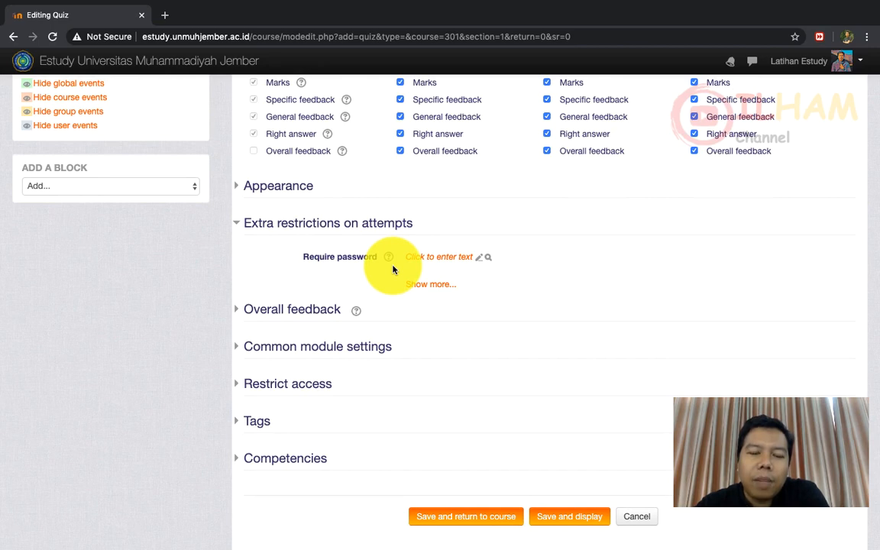
scroll(392, 269, down, 1)
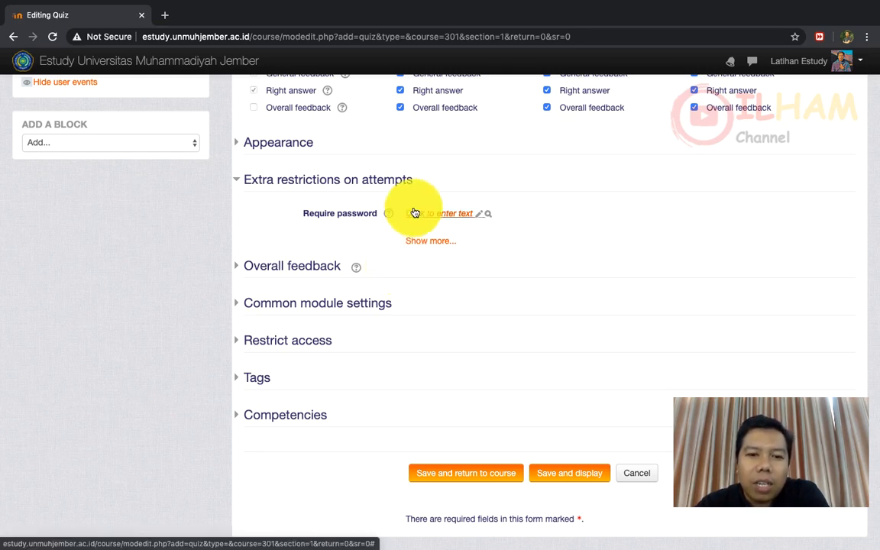
scroll(413, 212, down, 1)
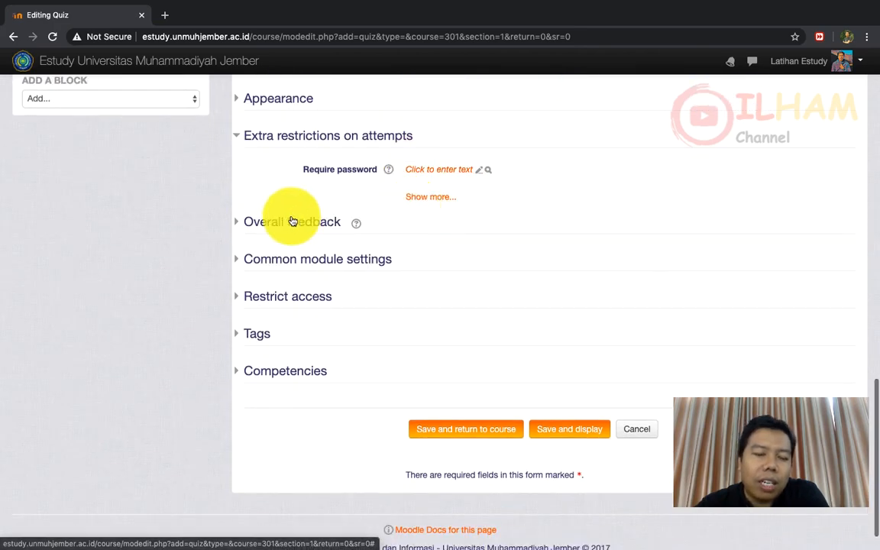
click(243, 225)
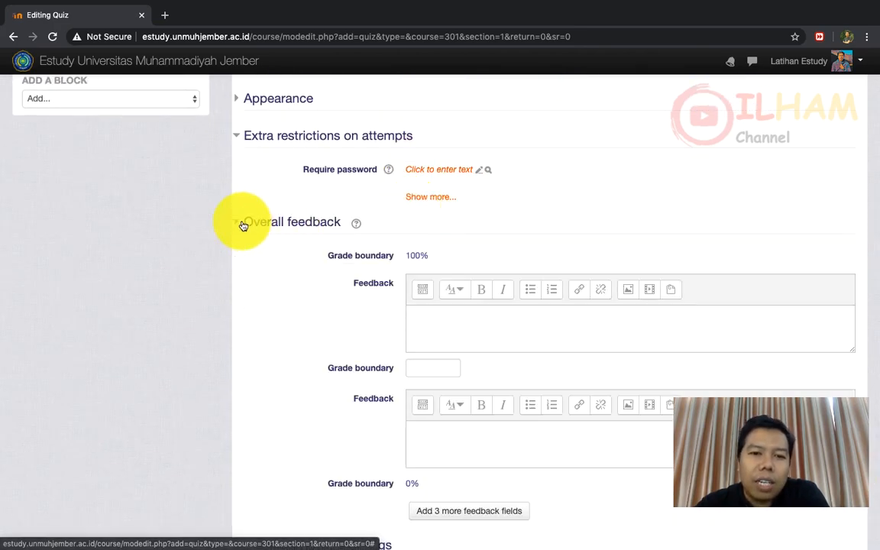
scroll(243, 225, down, 3)
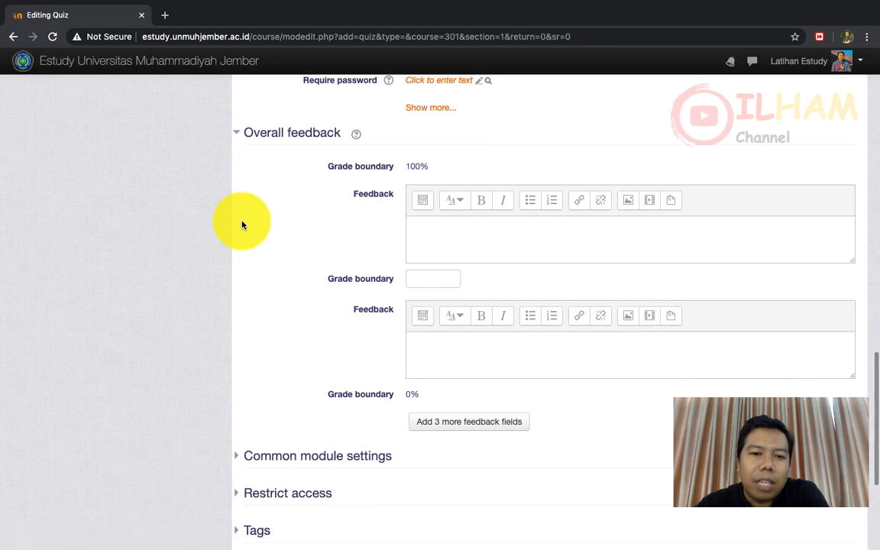
click(236, 110)
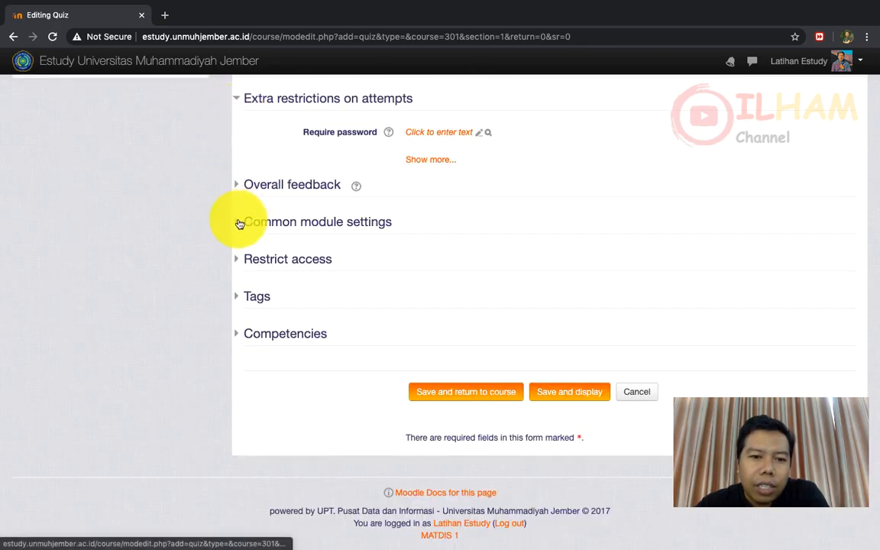
- Add a grade access restriction requiring students to score at least 70% on Tugas bab 1 Logika
click(240, 259)
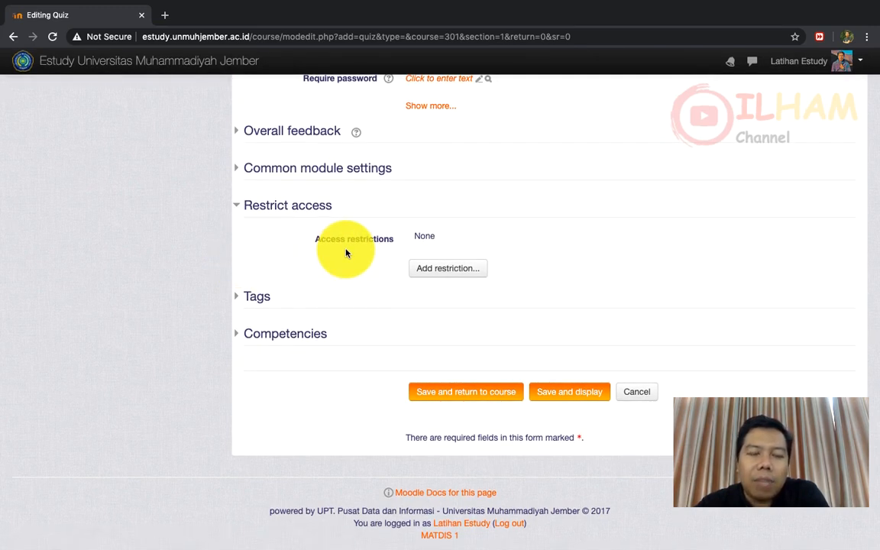
click(425, 271)
click(359, 287)
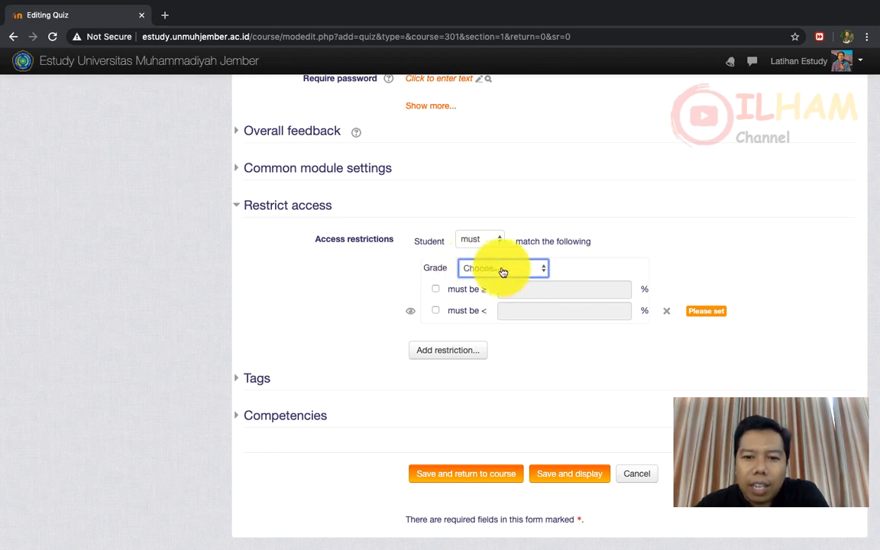
click(517, 274)
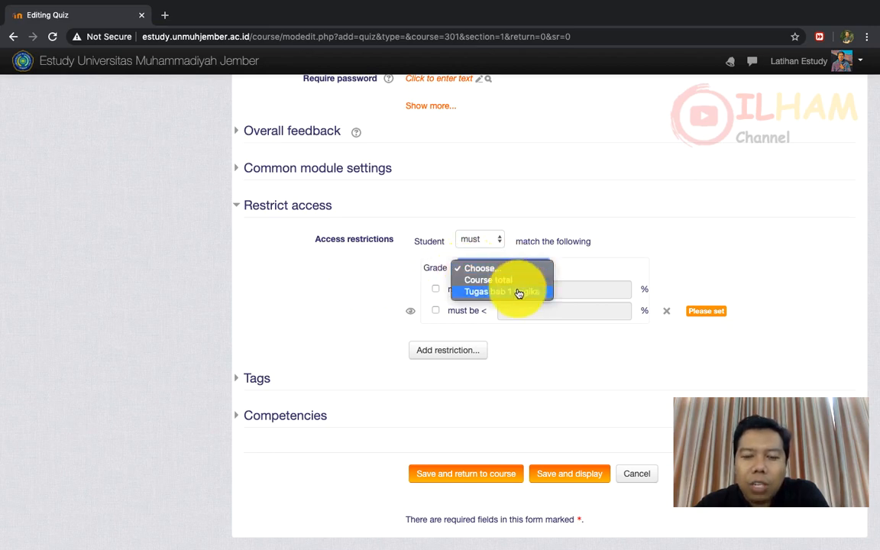
click(518, 291)
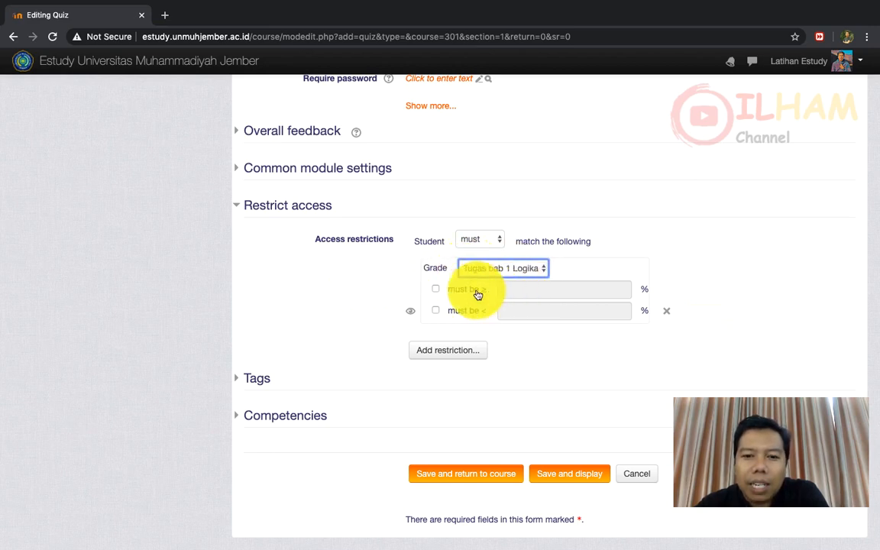
click(436, 290)
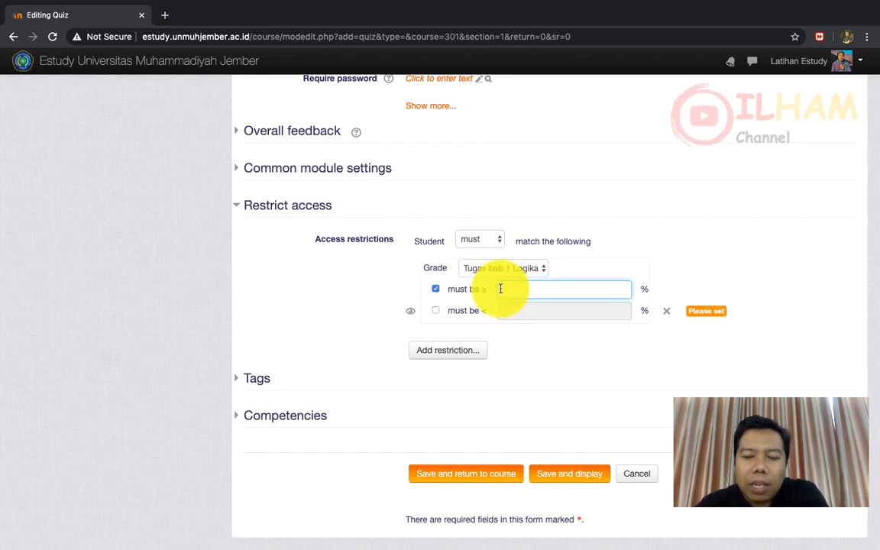
text(70)
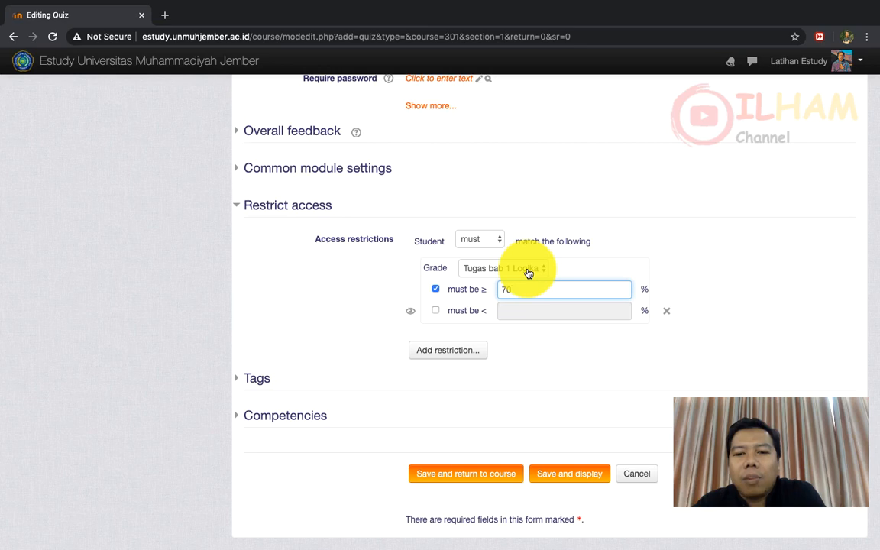
- Try to save the new quiz and return to the course
scroll(527, 272, down, 1)
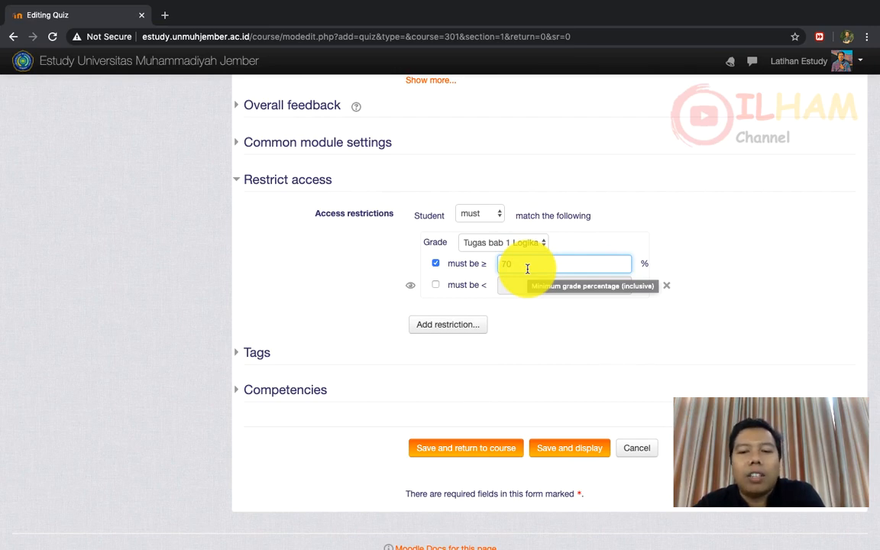
scroll(527, 268, down, 1)
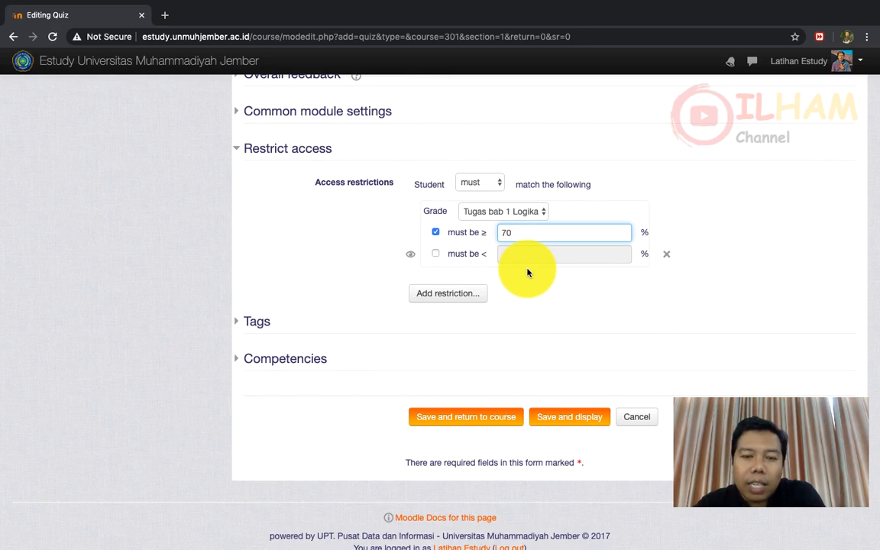
scroll(527, 272, down, 1)
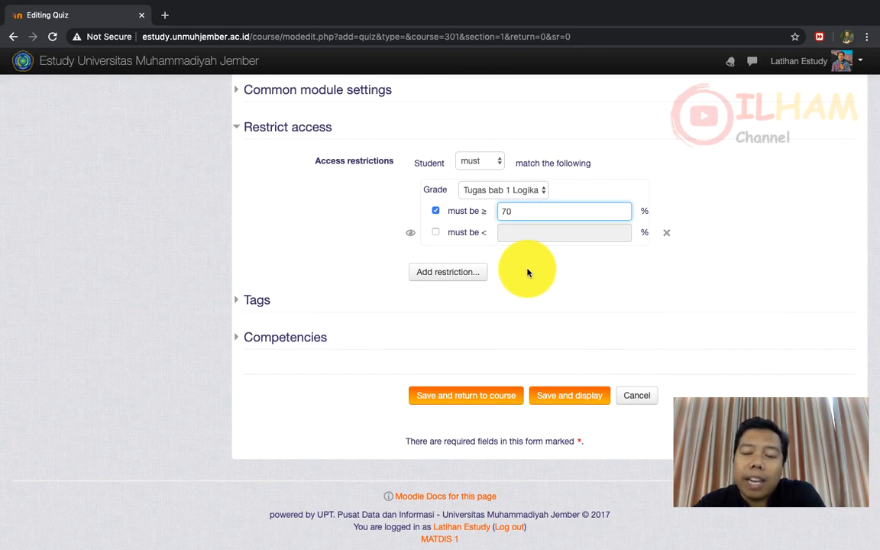
scroll(527, 273, down, 1)
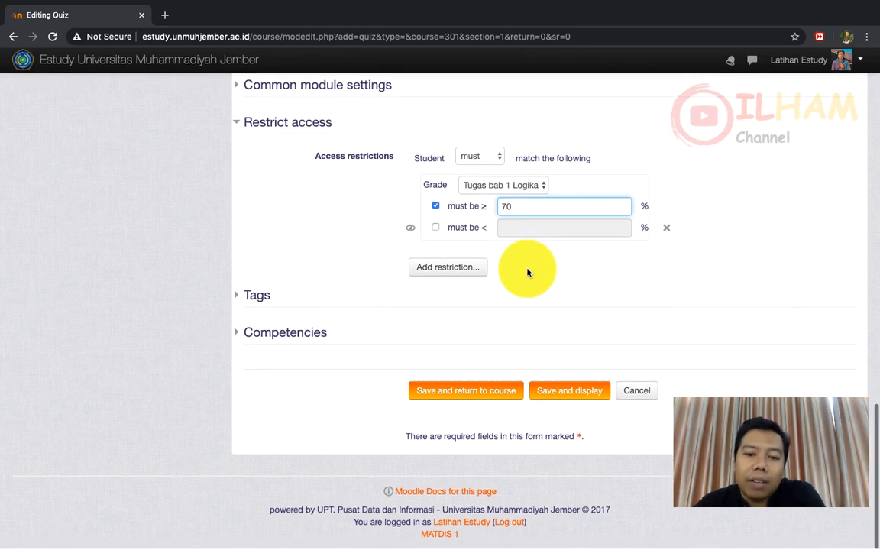
click(429, 392)
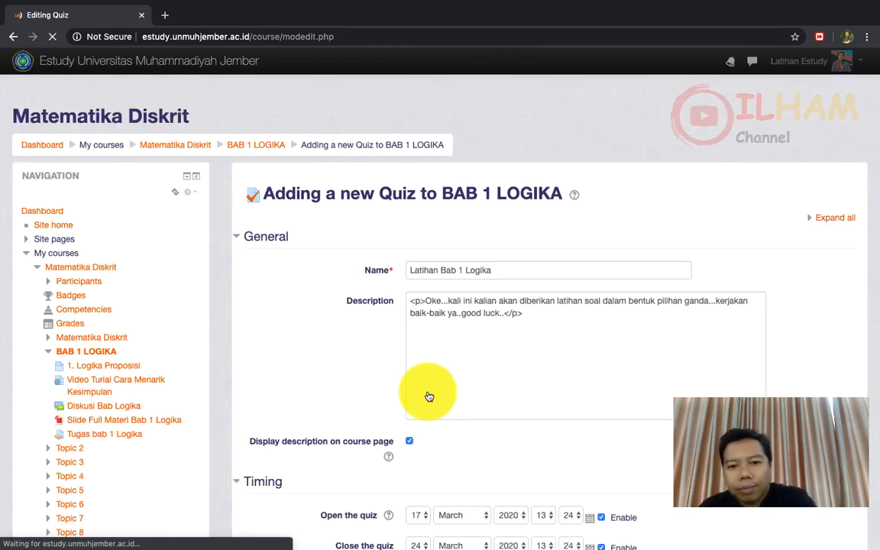
scroll(429, 396, down, 5)
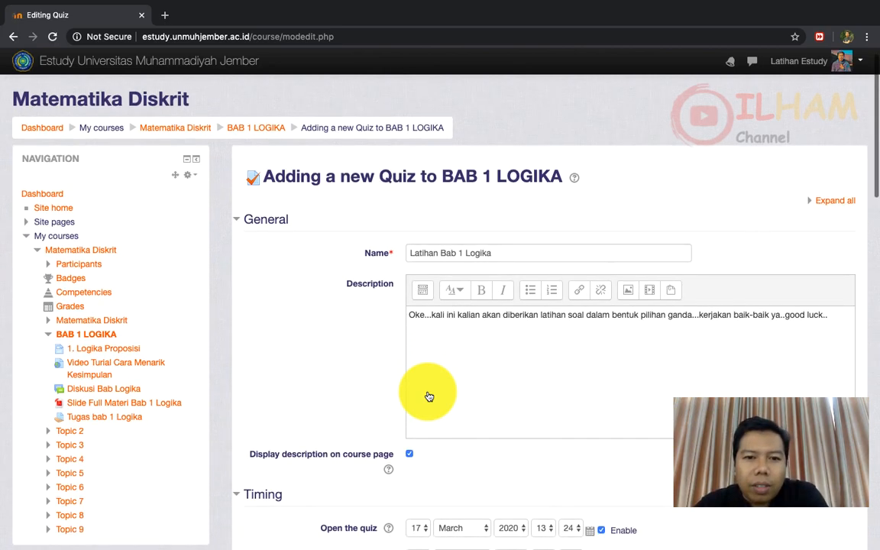
- Set the quiz's grade to pass to 7, keeping the grade category Uncategorised
scroll(428, 395, up, 2)
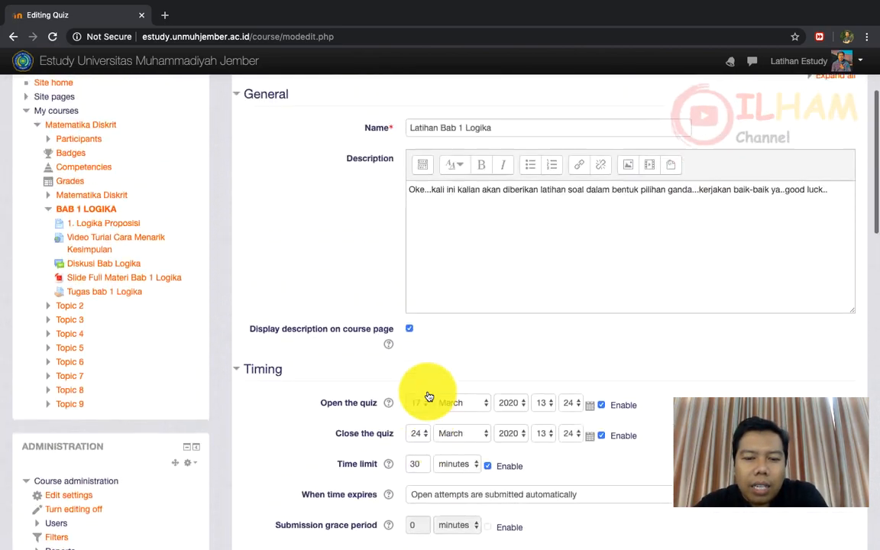
scroll(428, 395, down, 10)
scroll(428, 395, down, 1)
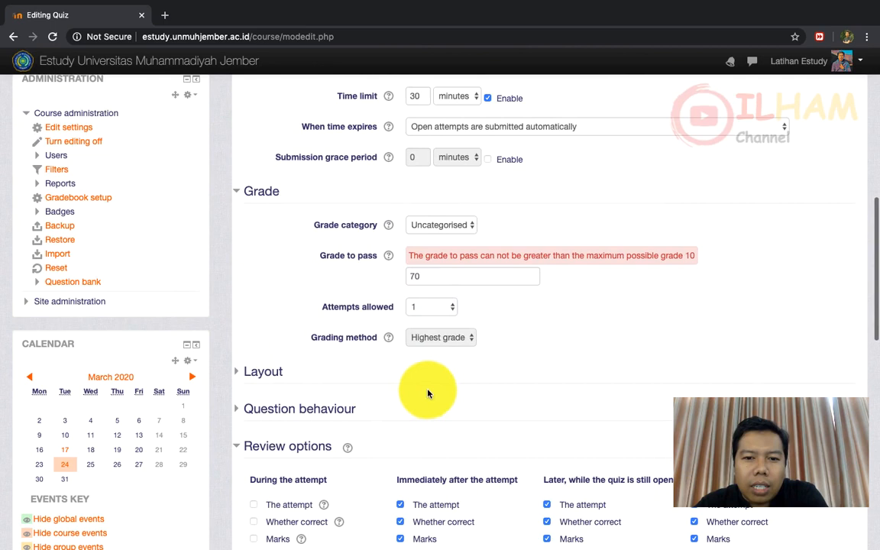
click(442, 282)
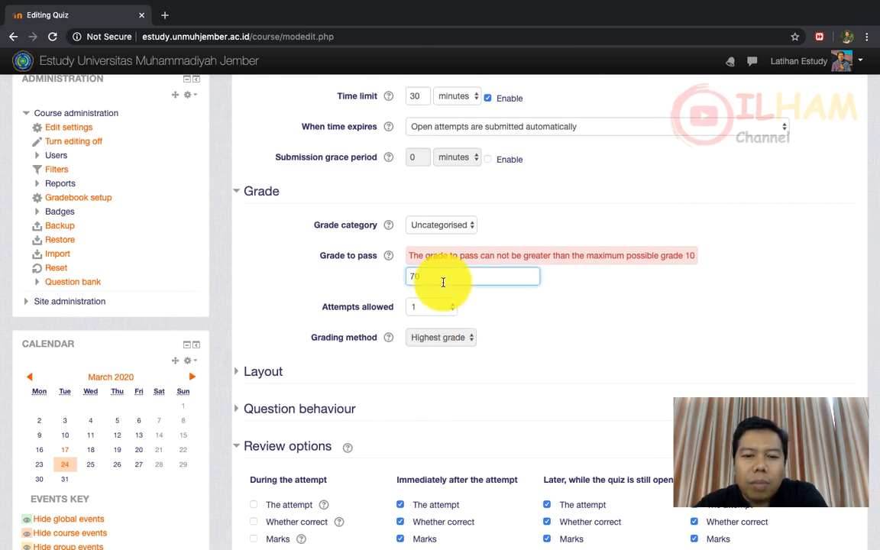
click(462, 227)
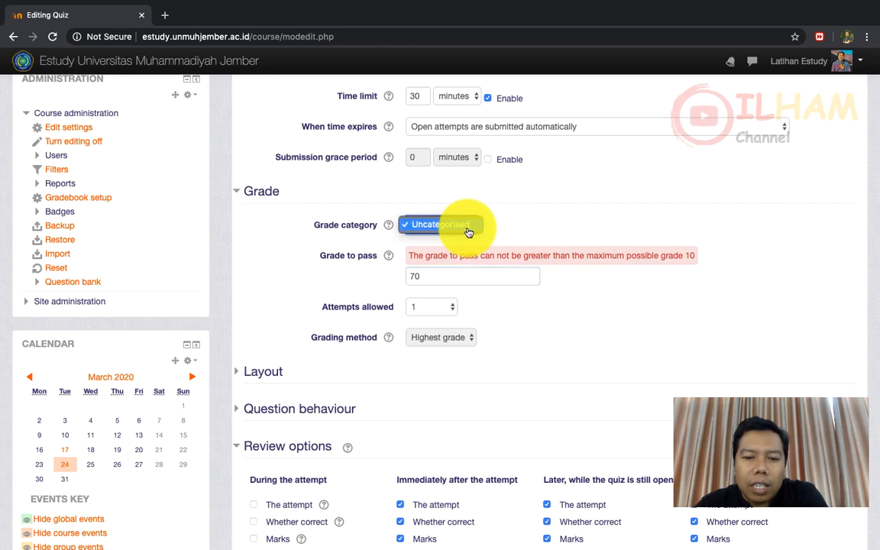
click(468, 230)
click(440, 280)
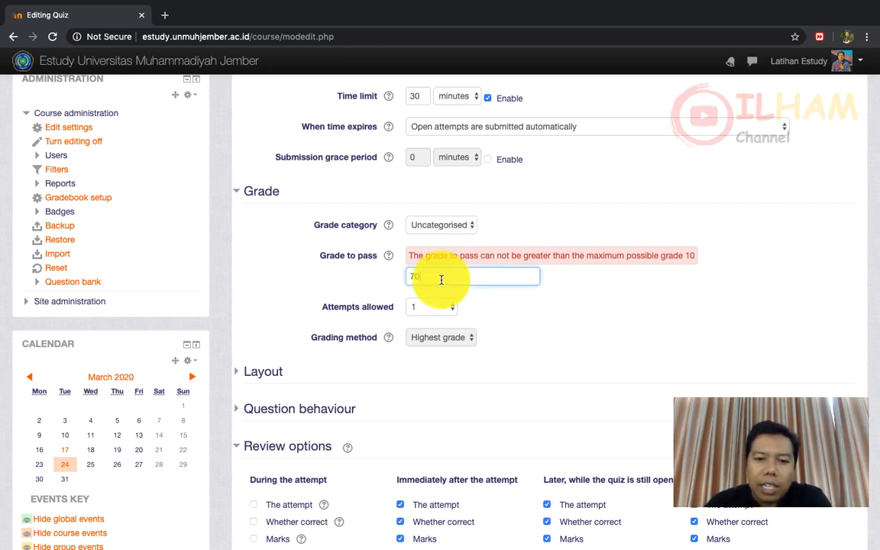
key(BackSpace)
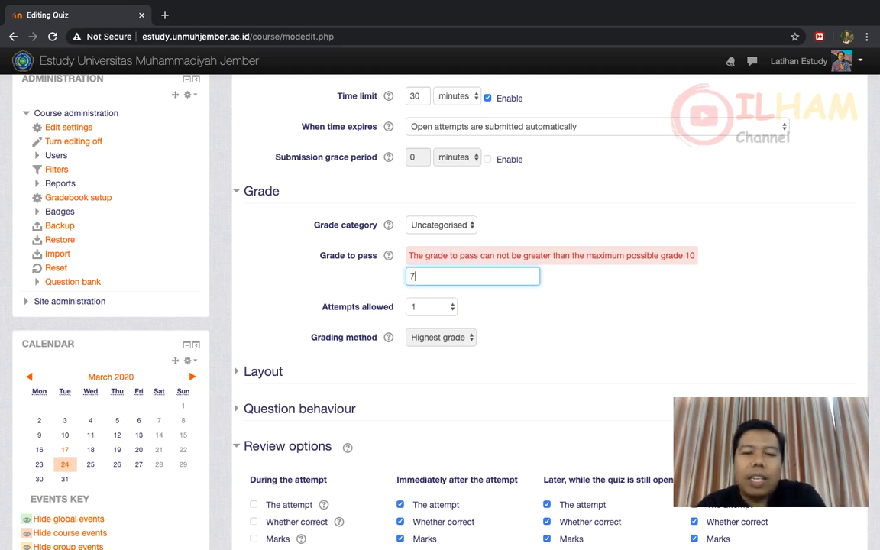
- Review the quiz's timing and grade settings, save the quiz and return to the course
scroll(474, 266, up, 2)
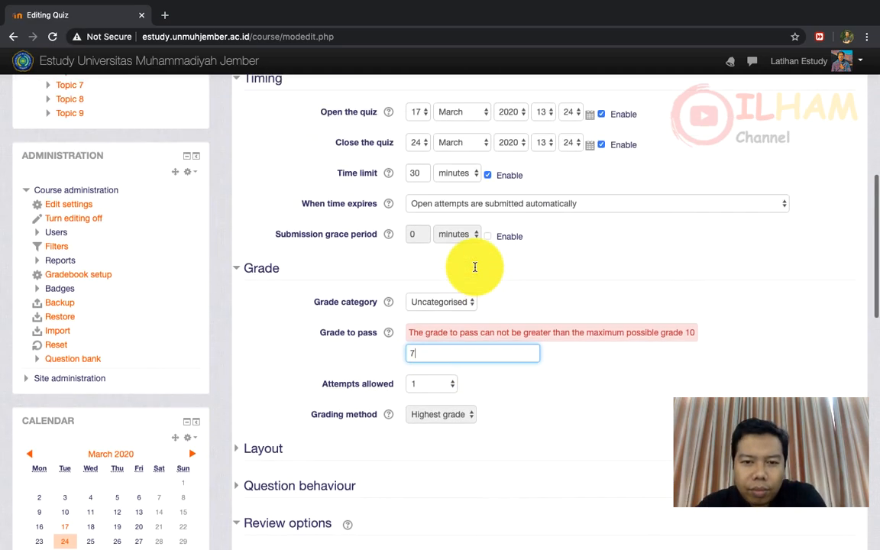
scroll(474, 266, down, 1)
scroll(474, 267, down, 1)
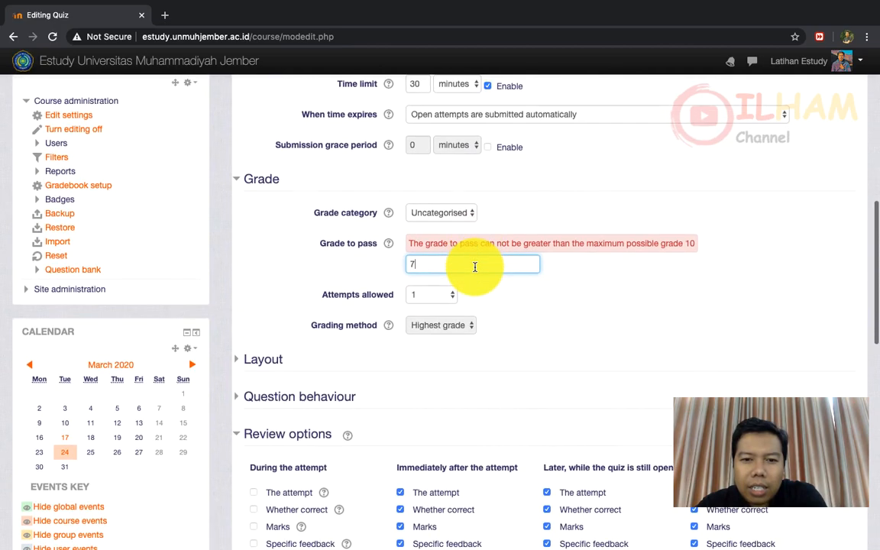
scroll(475, 266, up, 2)
scroll(474, 267, up, 10)
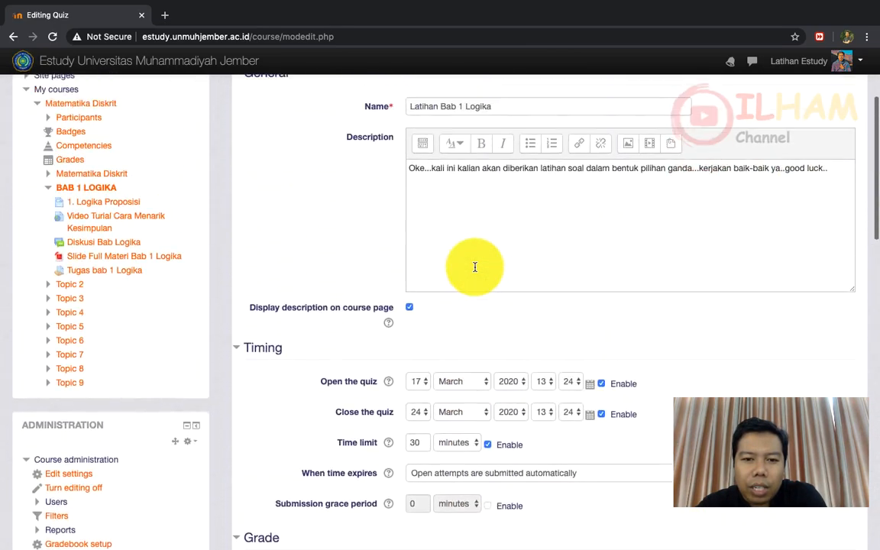
scroll(474, 266, down, 10)
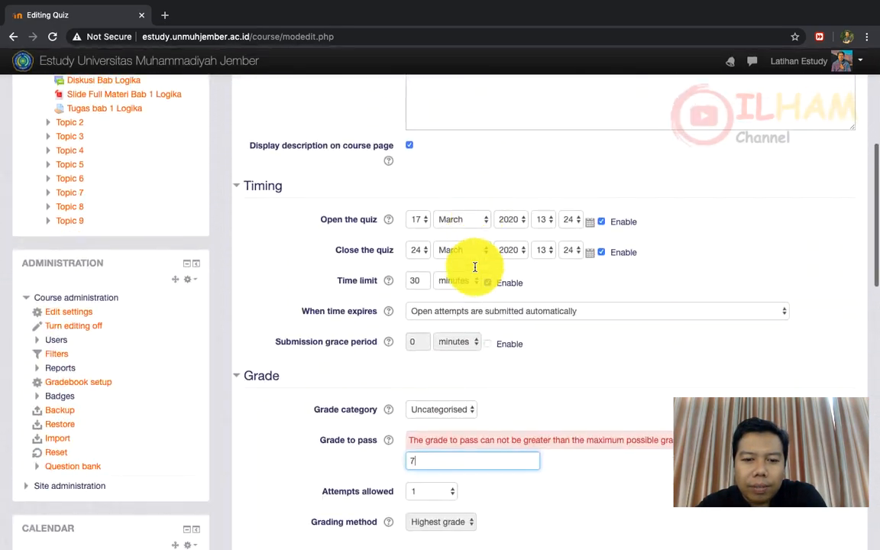
scroll(474, 269, down, 1)
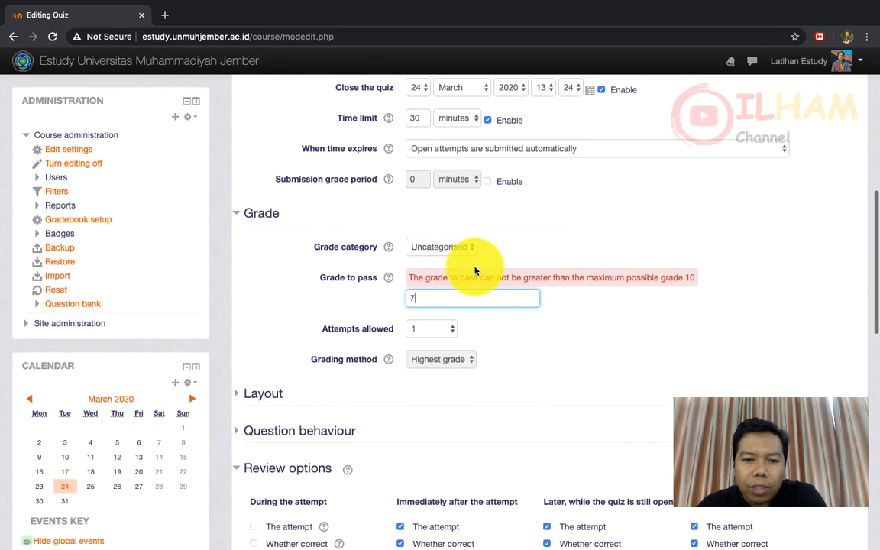
scroll(471, 278, down, 15)
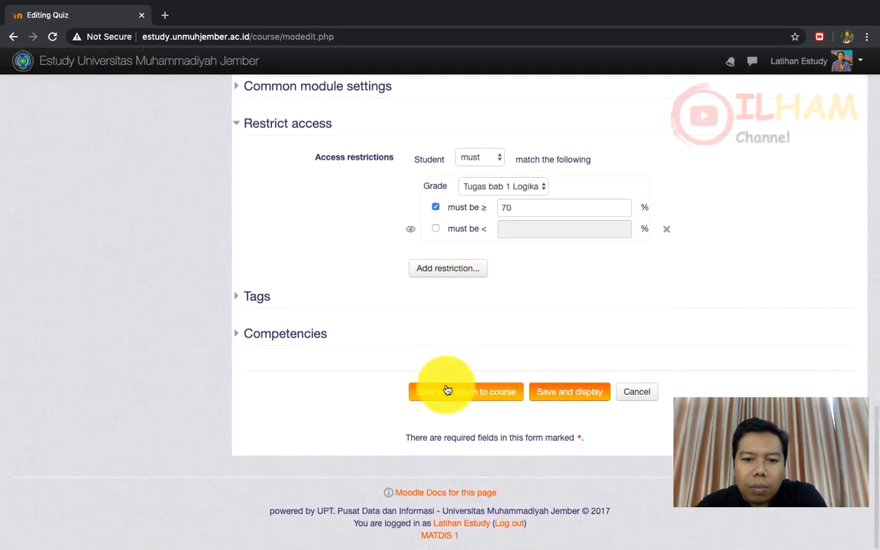
click(443, 386)
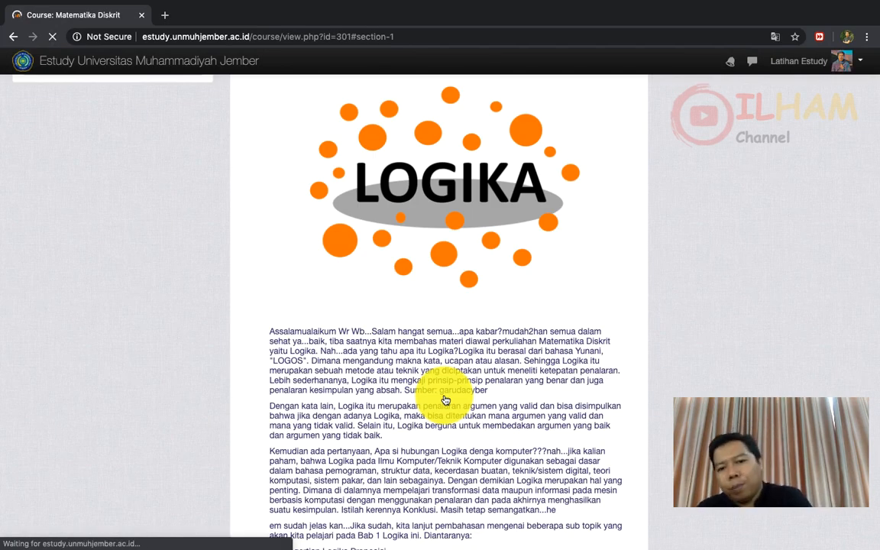
- Open the settings of the Latihan Bab 1 Logika quiz in the course's BAB 1 LOGIKA section
scroll(445, 400, down, 6)
scroll(445, 400, down, 15)
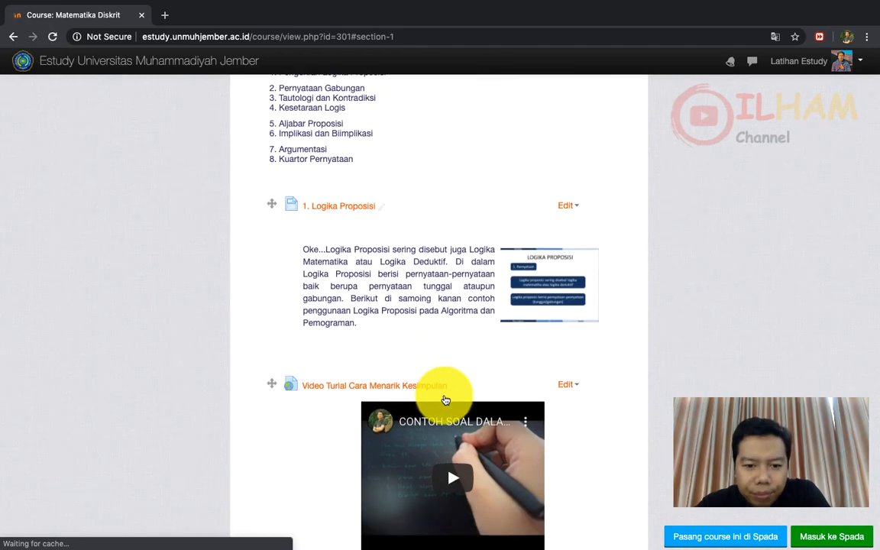
scroll(445, 400, up, 5)
scroll(445, 400, up, 3)
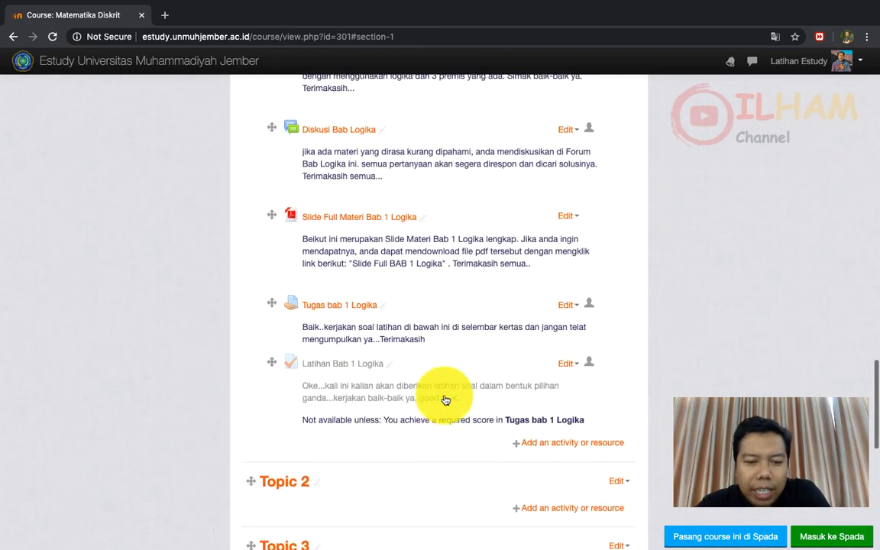
scroll(445, 400, down, 2)
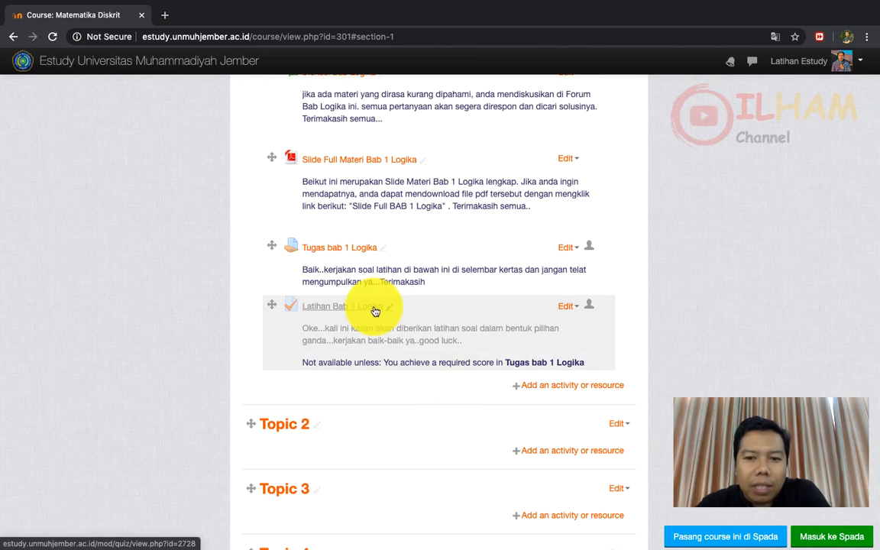
click(578, 309)
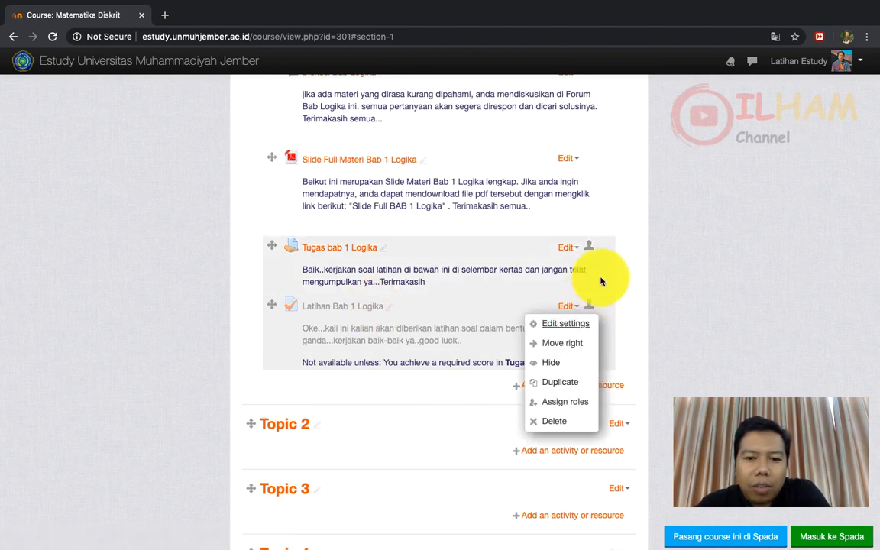
click(556, 323)
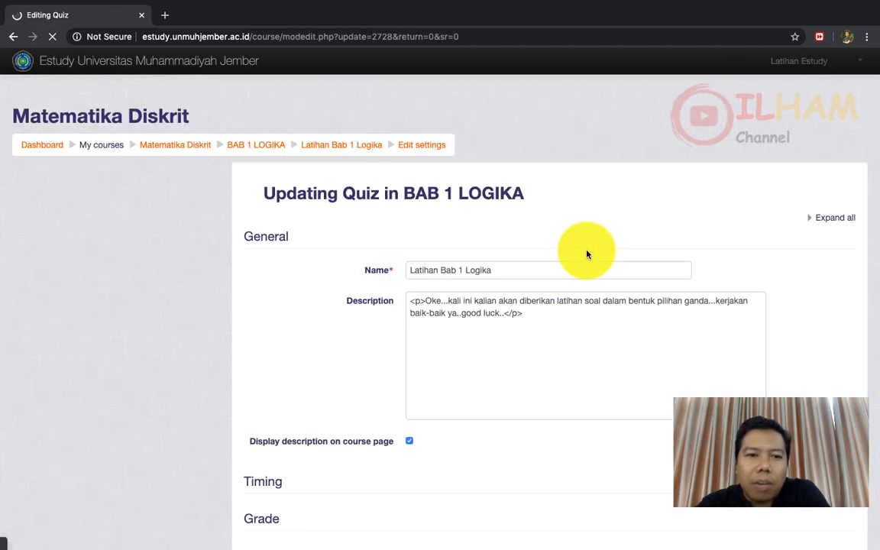
scroll(492, 310, down, 3)
scroll(491, 310, down, 5)
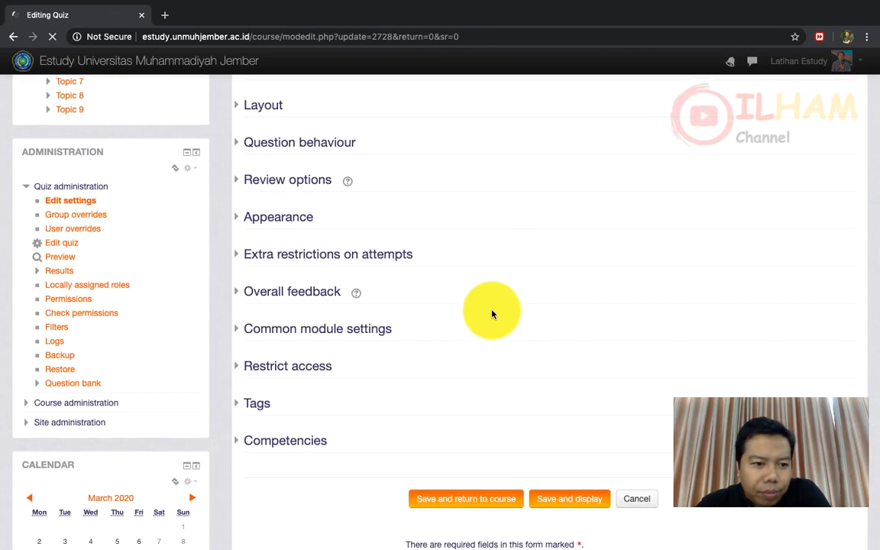
scroll(491, 311, up, 2)
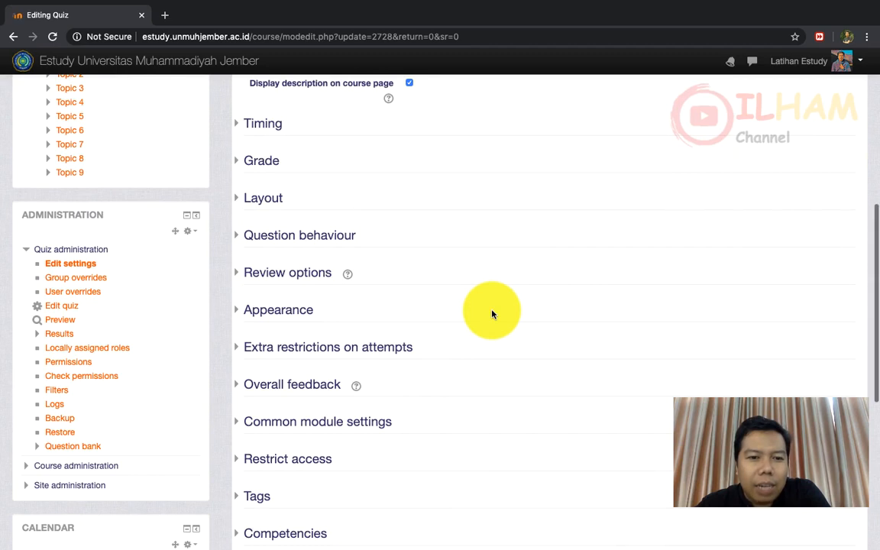
- Open the quiz's question editing page and look at the options for adding questions, including from the question bank
click(68, 310)
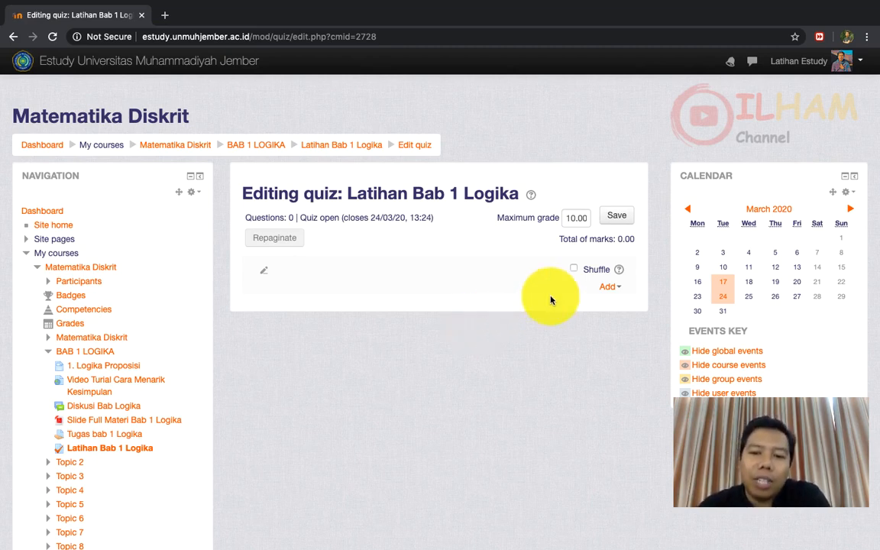
scroll(591, 283, up, 3)
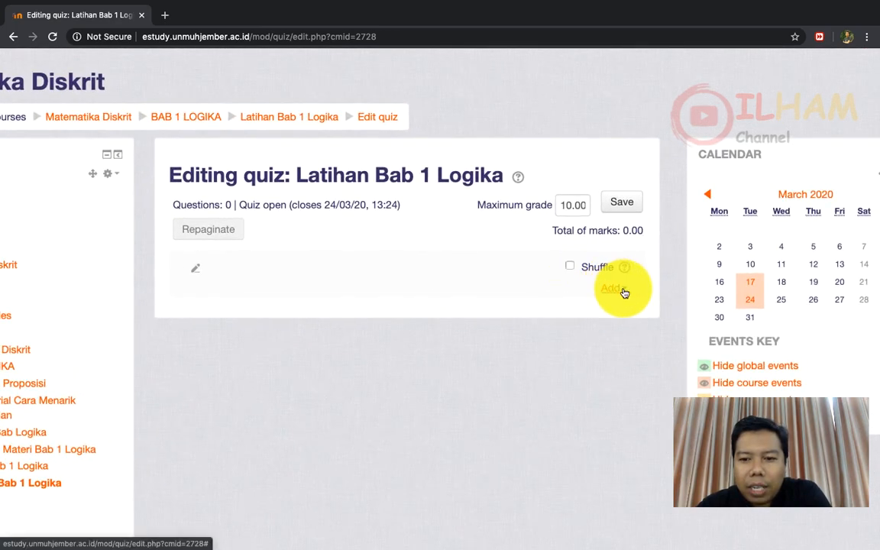
click(621, 291)
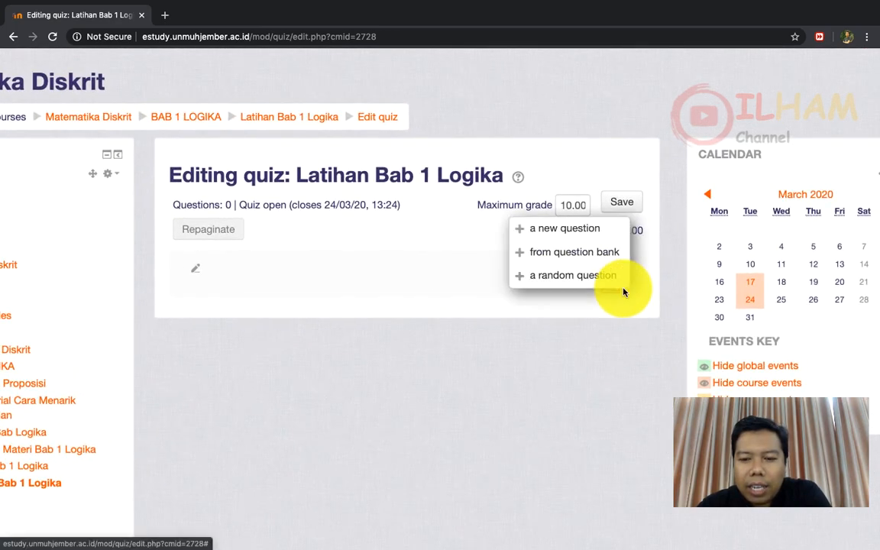
click(580, 254)
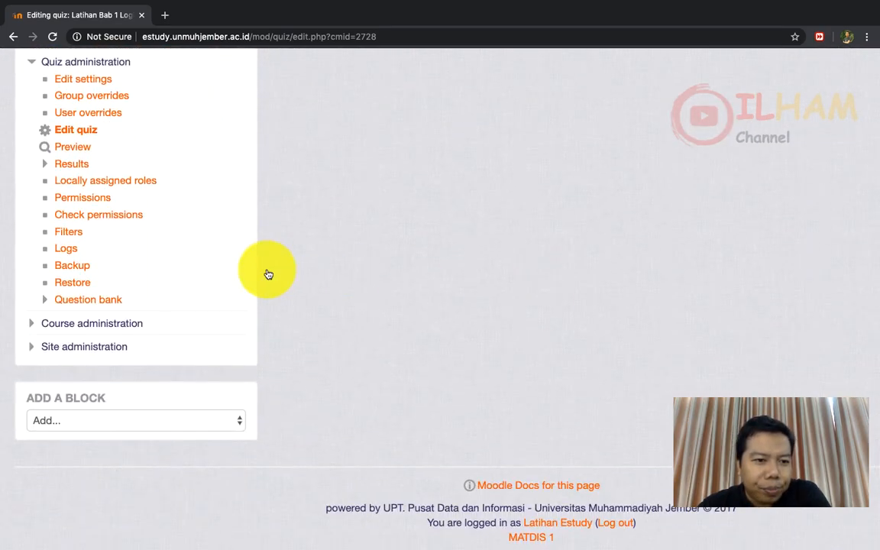
- Open the question bank's import page for the quiz and choose Aiken format as the file format
click(45, 303)
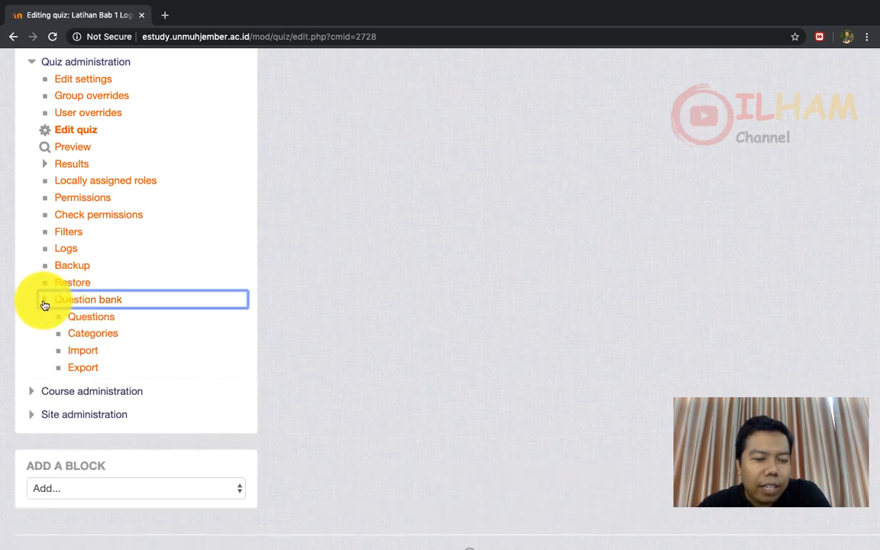
scroll(44, 305, up, 3)
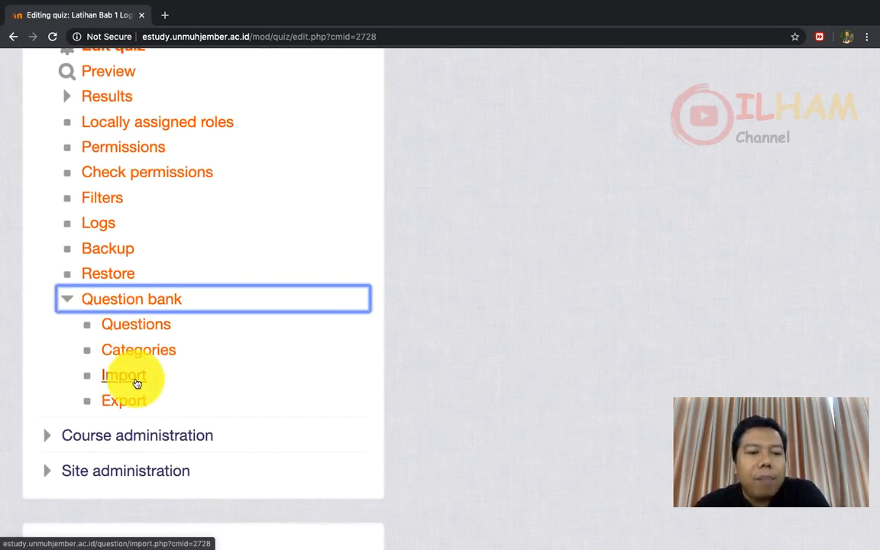
click(137, 378)
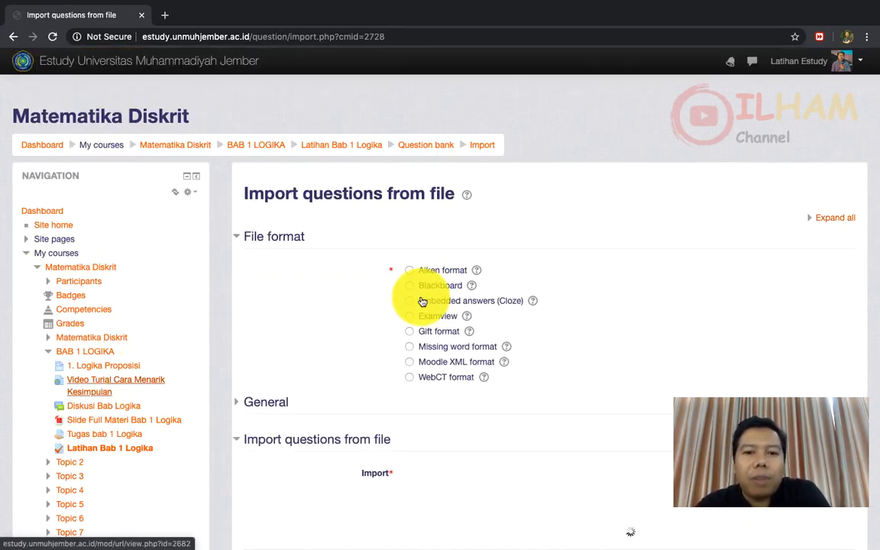
scroll(420, 297, down, 2)
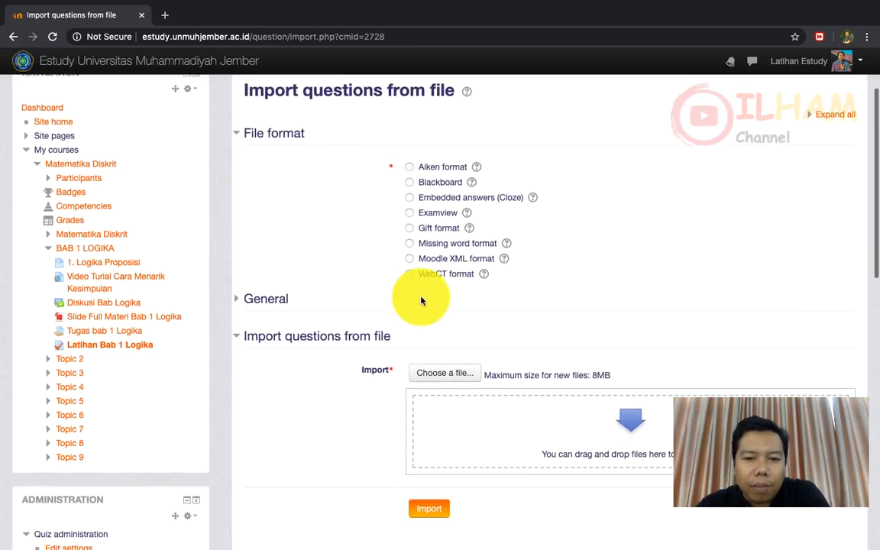
click(410, 163)
- Upload CONTOH SOAL.txt from the computer as the question file to import
scroll(522, 205, down, 3)
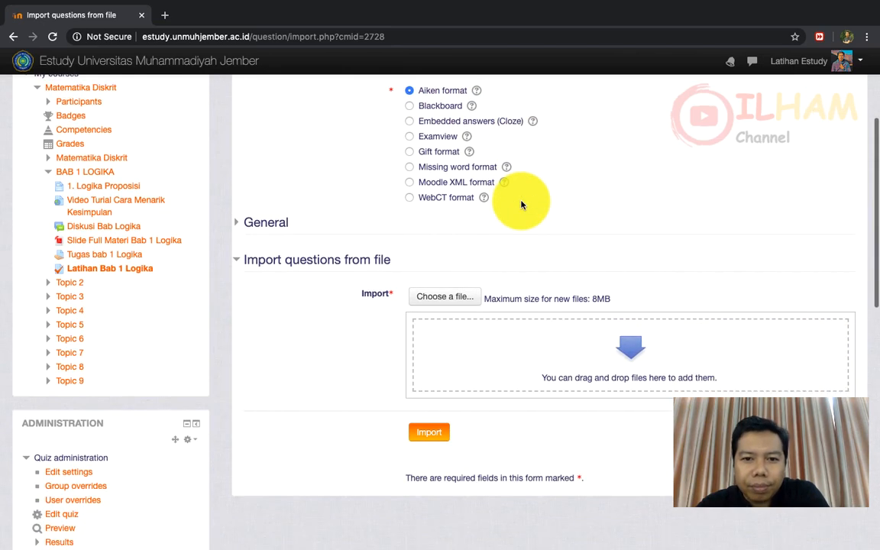
scroll(521, 205, down, 2)
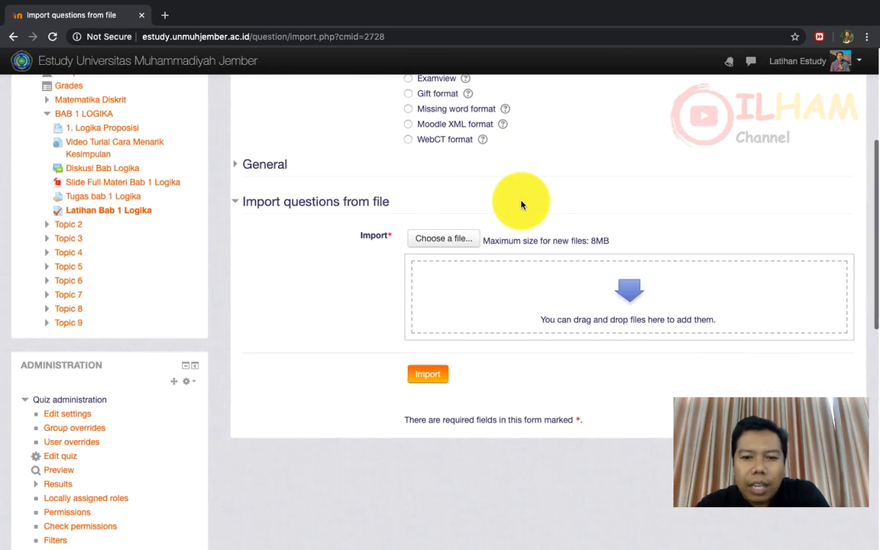
click(456, 242)
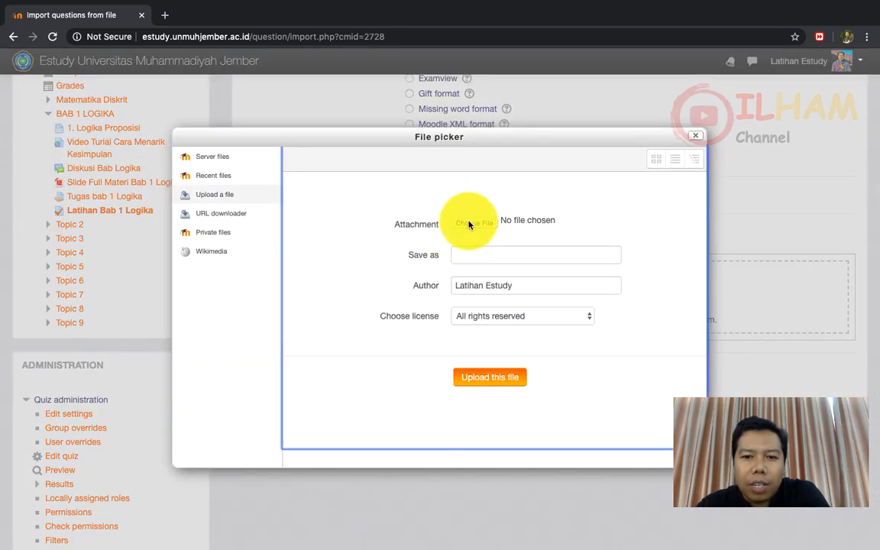
click(470, 223)
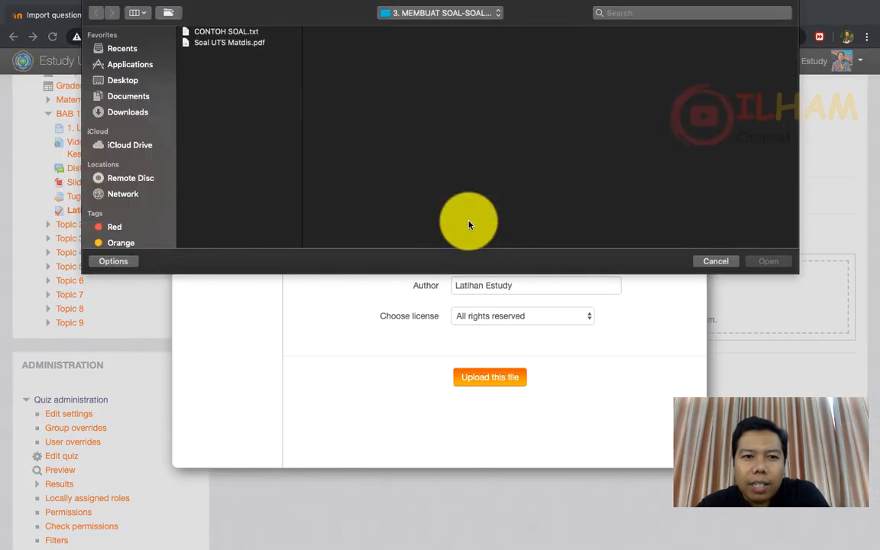
click(228, 32)
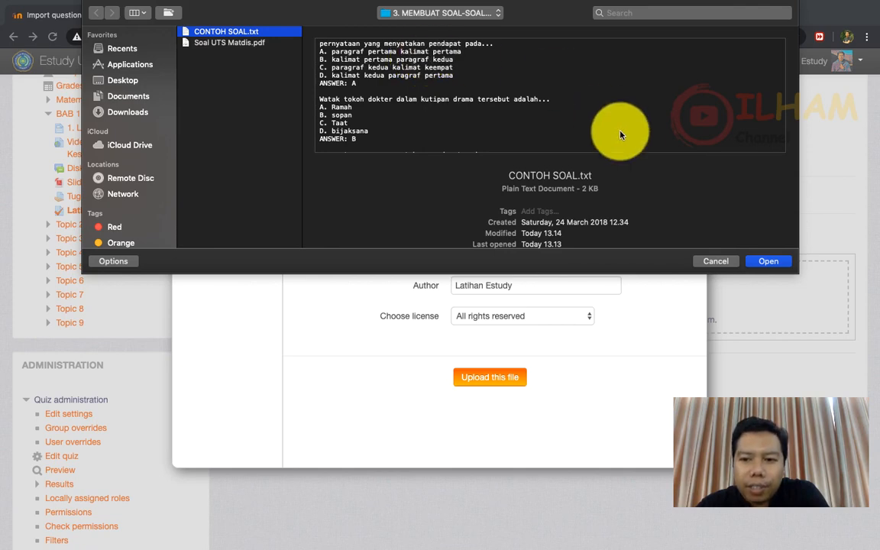
click(767, 261)
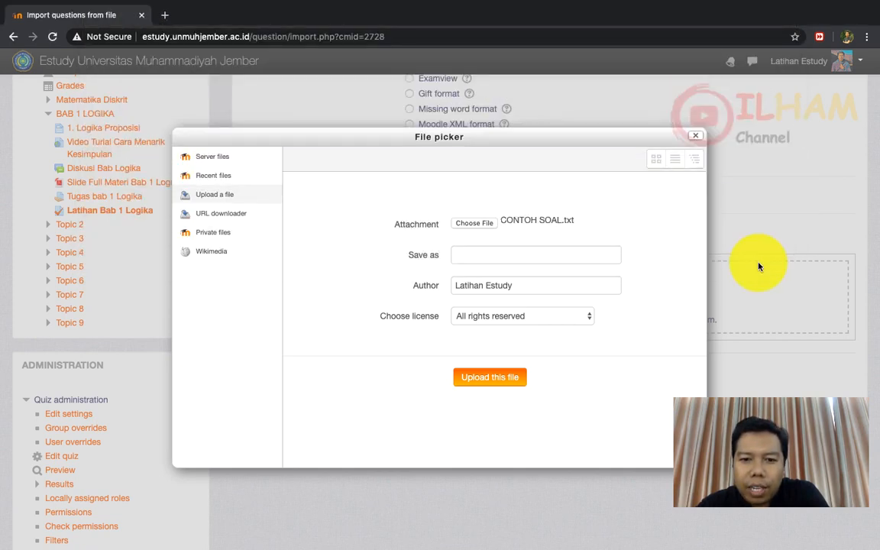
click(491, 378)
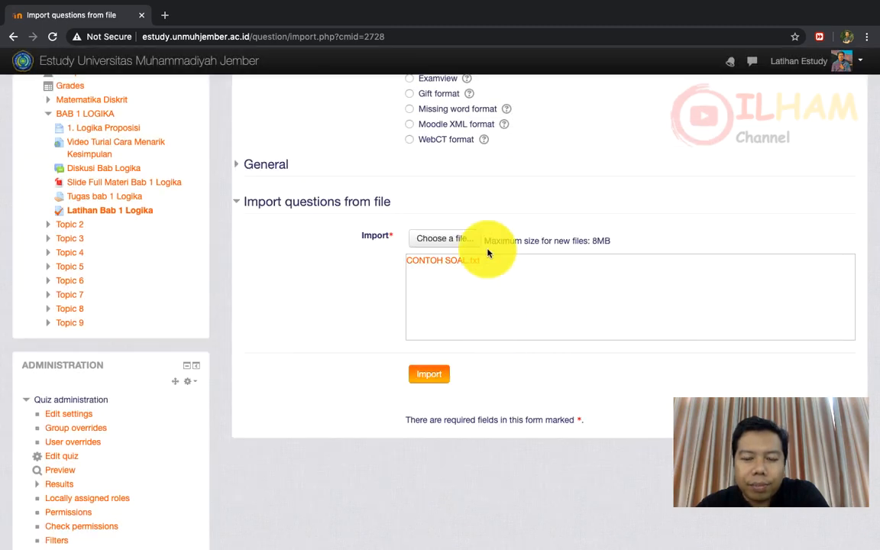
- Import the questions from the uploaded CONTOH SOAL.txt, review the imported list and continue to the question bank
scroll(462, 275, down, 1)
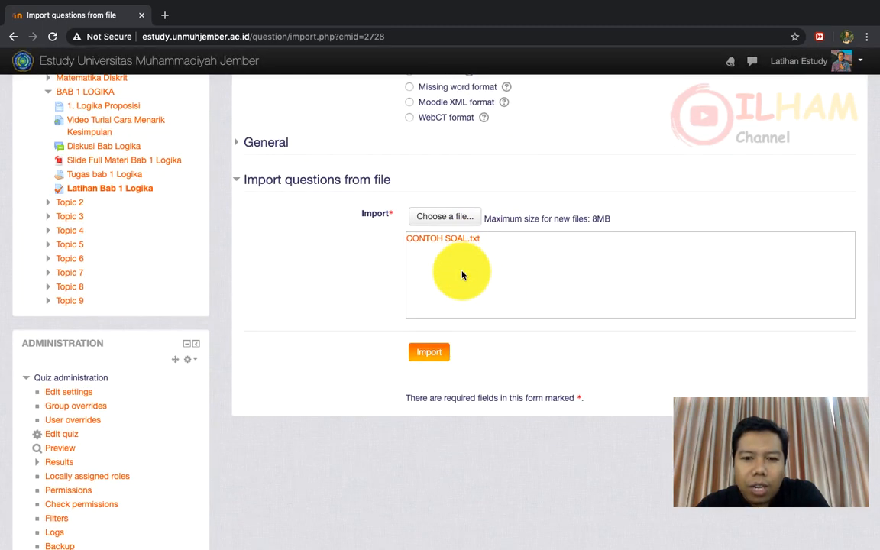
click(419, 353)
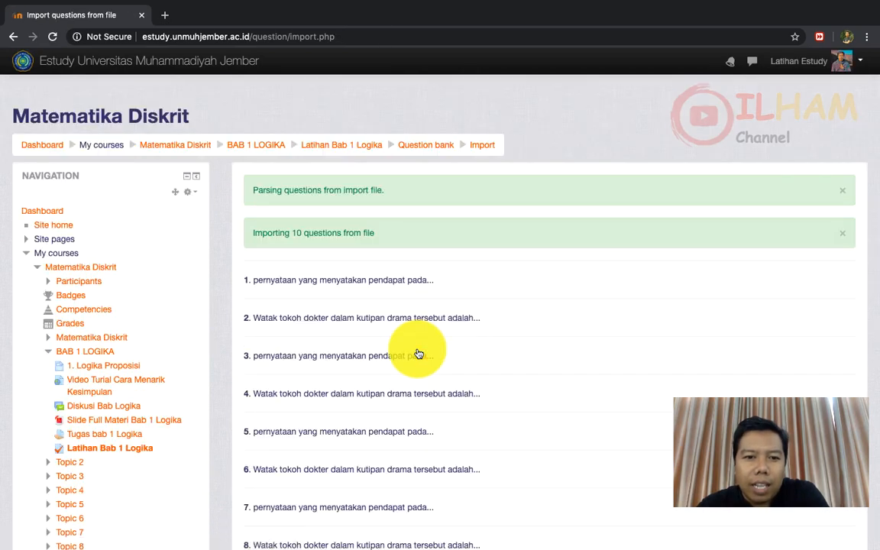
scroll(418, 354, down, 3)
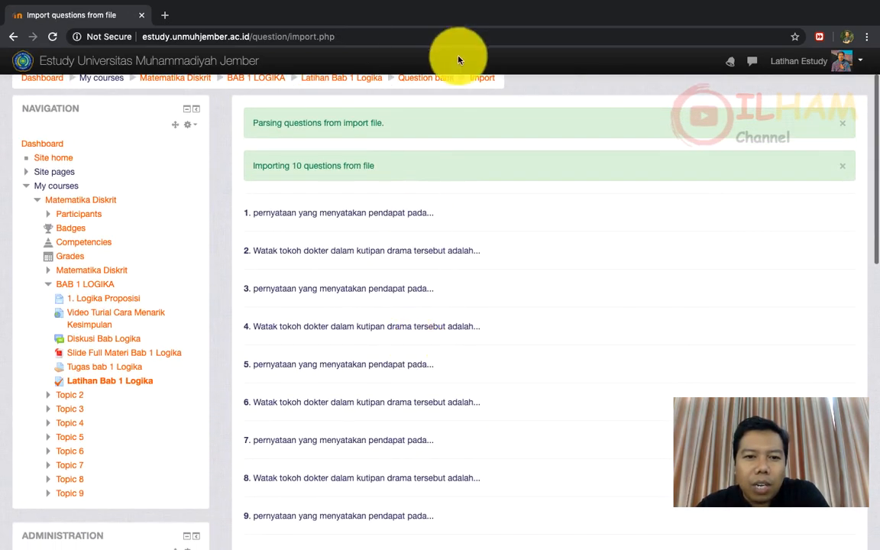
scroll(361, 227, down, 5)
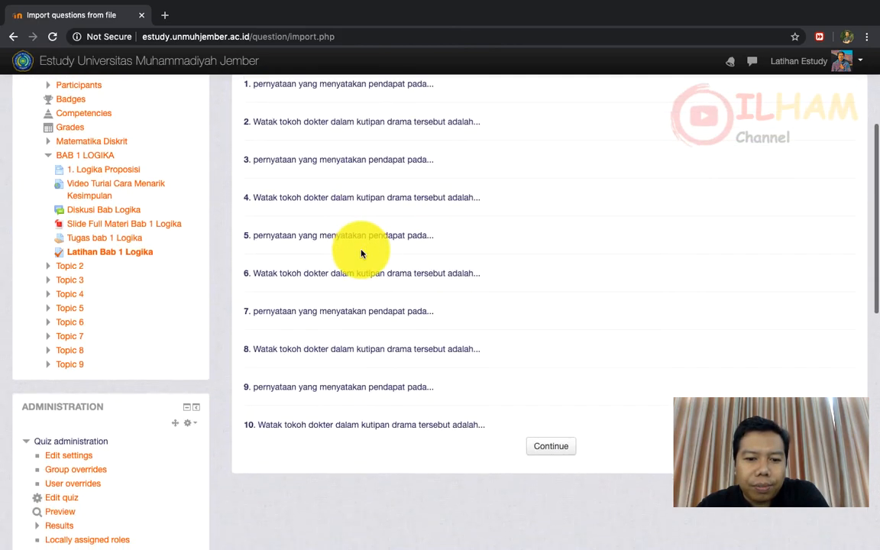
scroll(361, 252, up, 2)
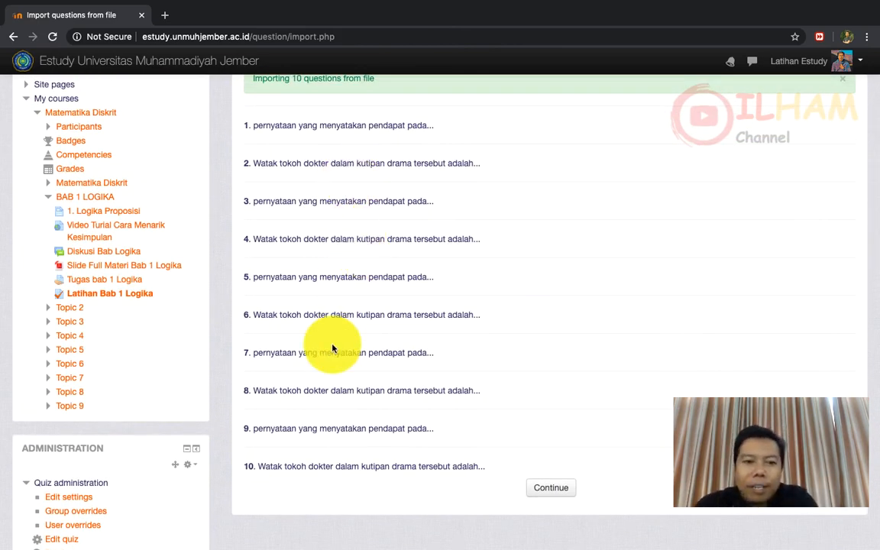
scroll(333, 348, down, 2)
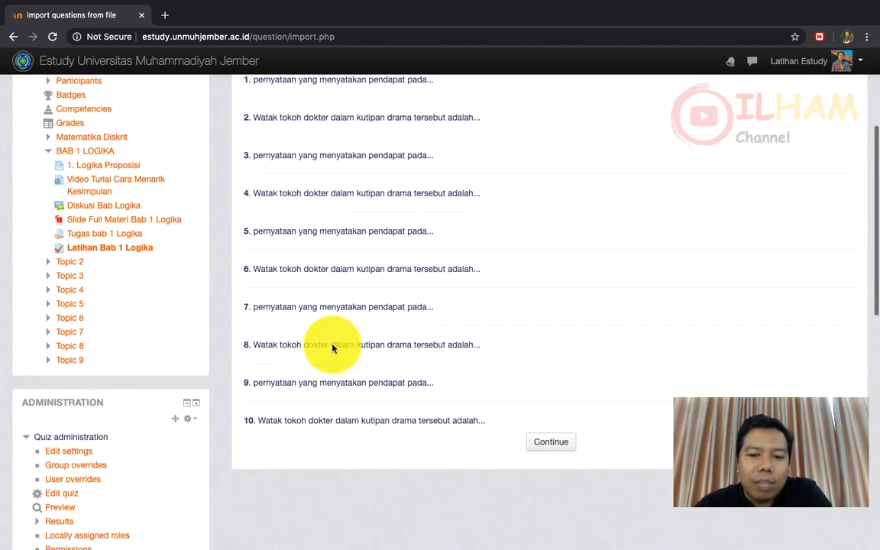
scroll(332, 348, up, 2)
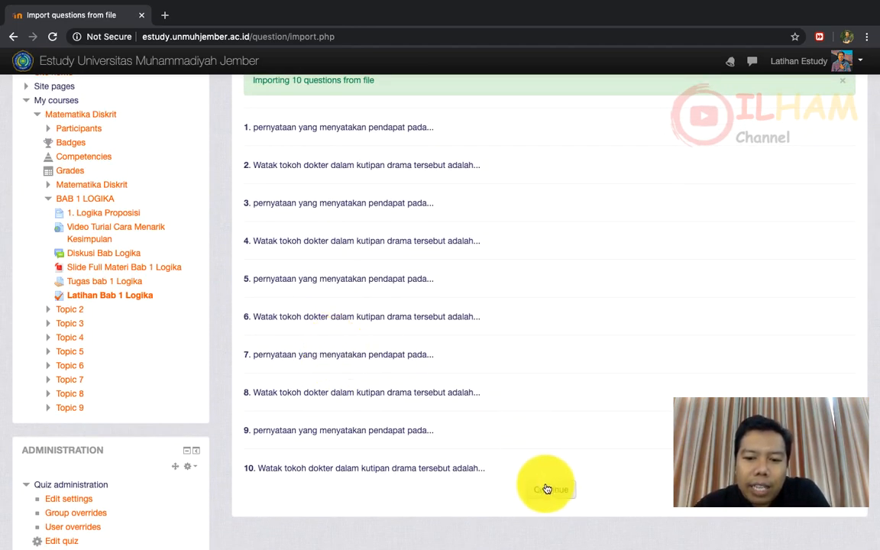
click(545, 489)
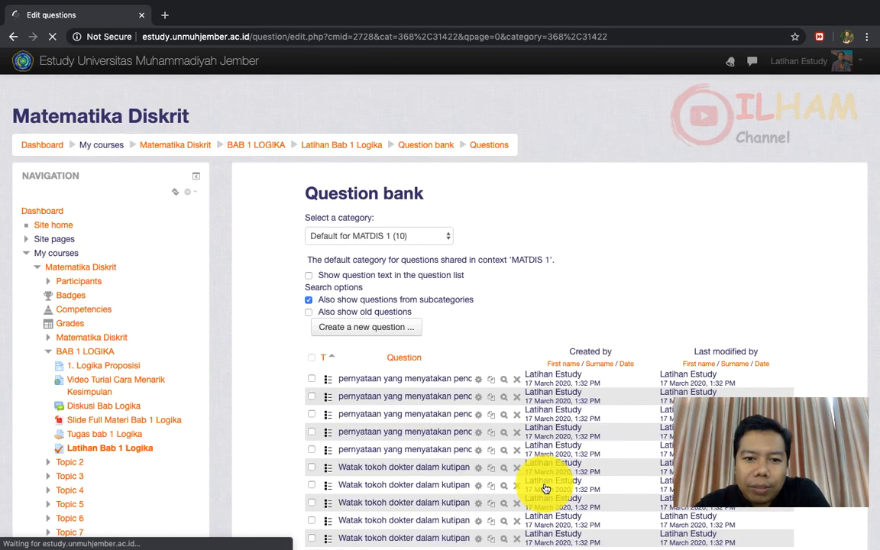
- Move all the imported questions in the question bank to the category Default for Latihan Bab 1 Logika
scroll(545, 489, down, 3)
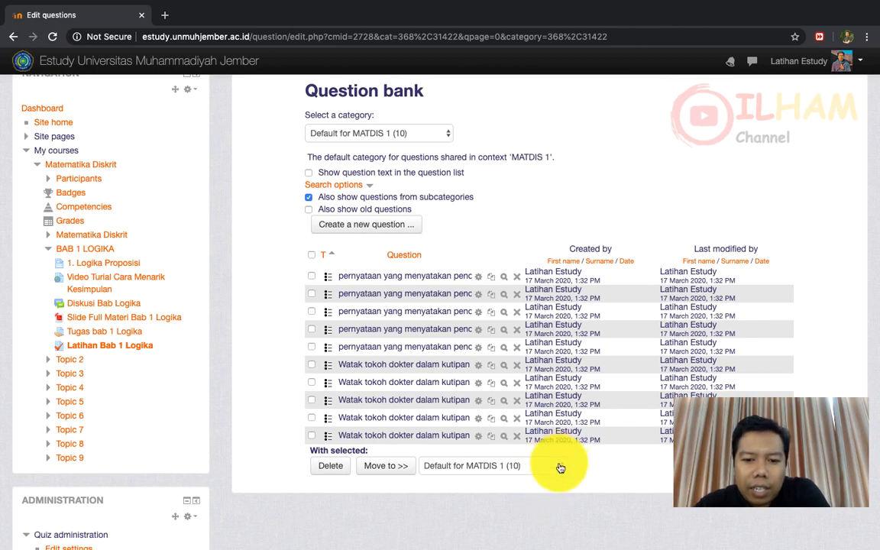
click(560, 466)
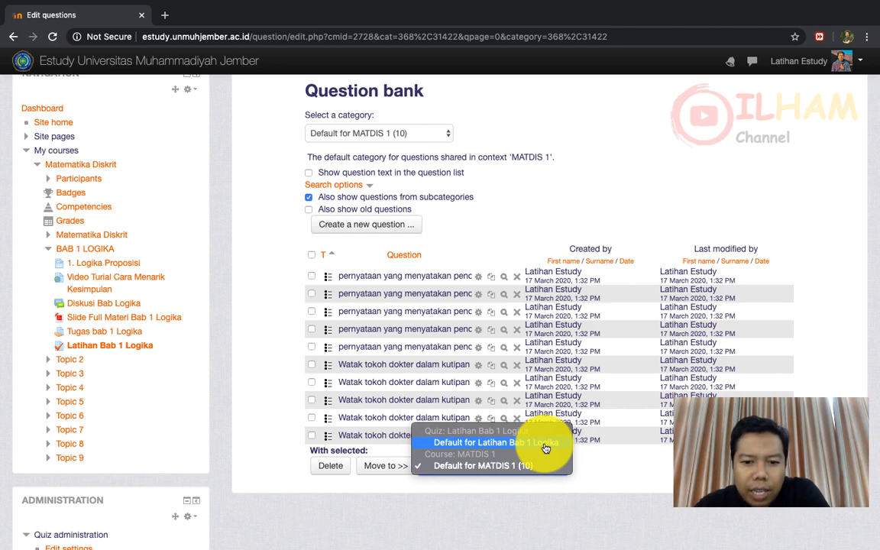
click(546, 446)
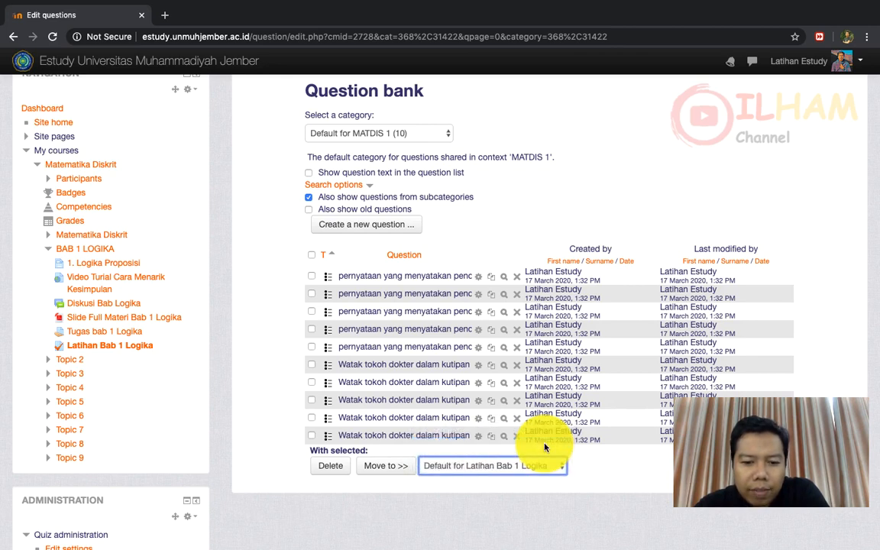
click(311, 258)
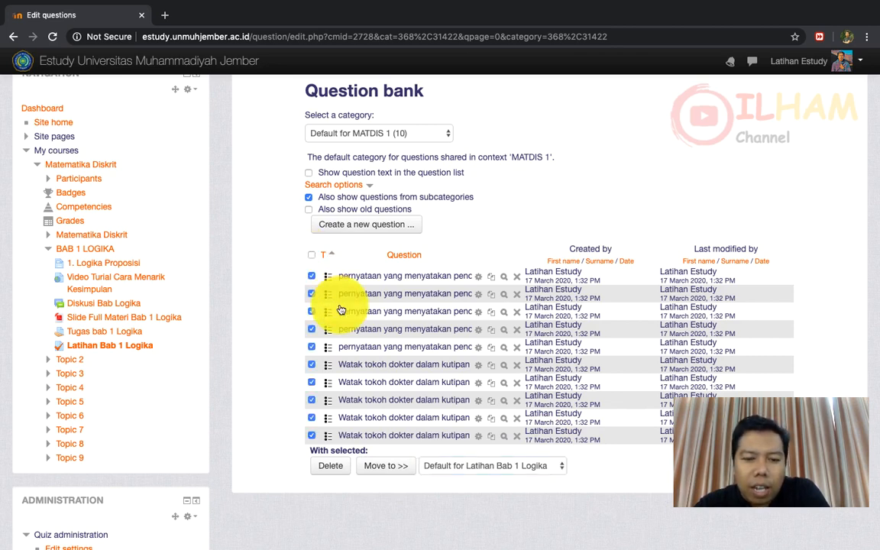
click(385, 467)
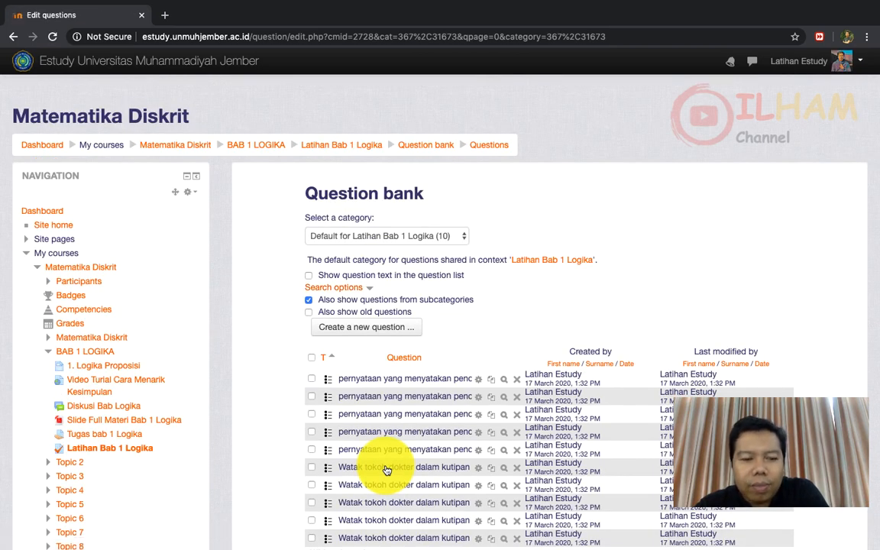
- Open the question editing page of the Latihan Bab 1 Logika quiz
scroll(188, 439, down, 3)
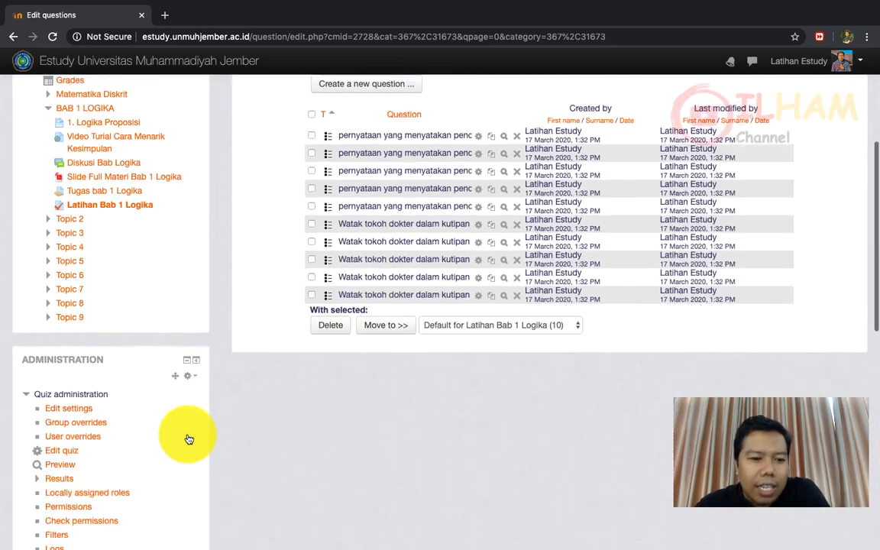
scroll(189, 439, down, 3)
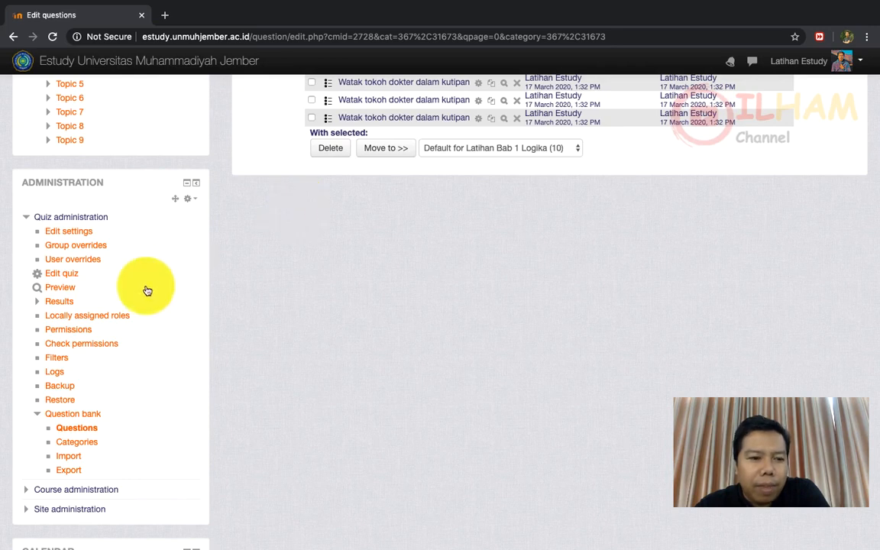
click(72, 276)
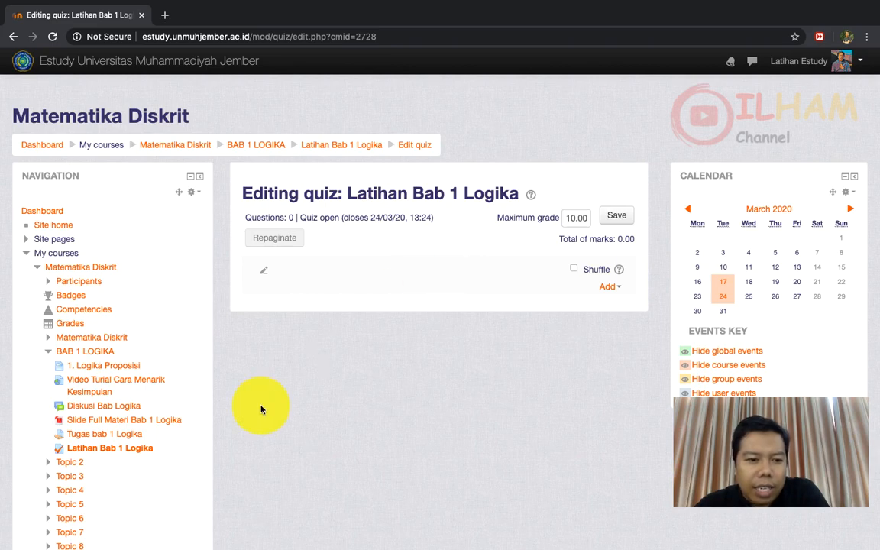
scroll(259, 409, down, 5)
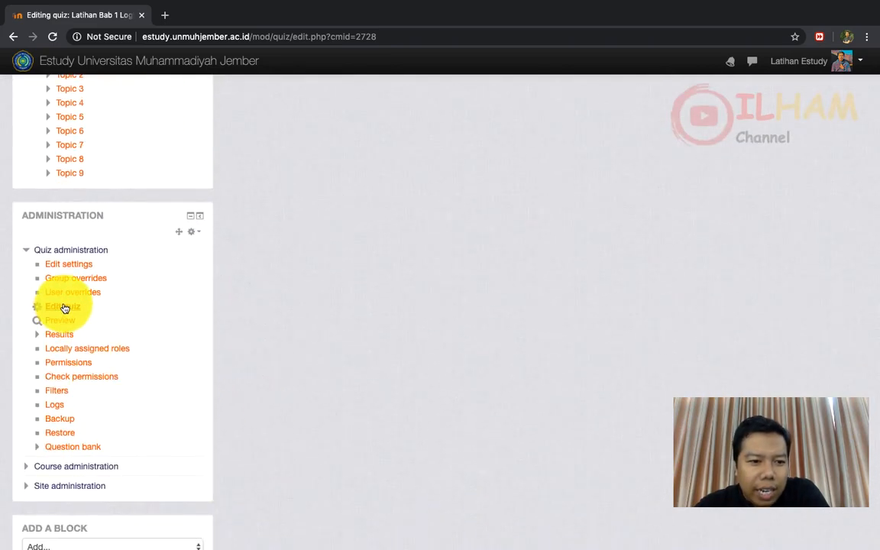
click(64, 306)
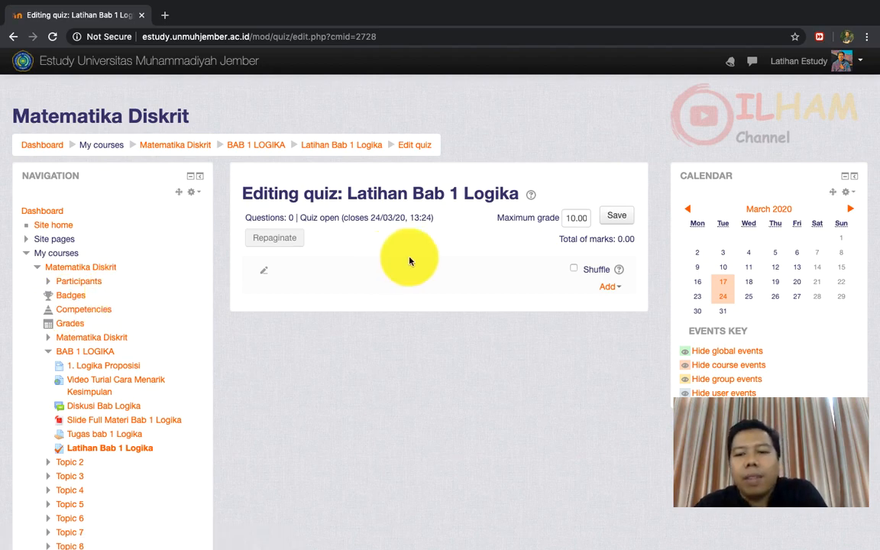
- Add all questions from the question bank category Default for Latihan Bab 1 Logika to the quiz
click(617, 288)
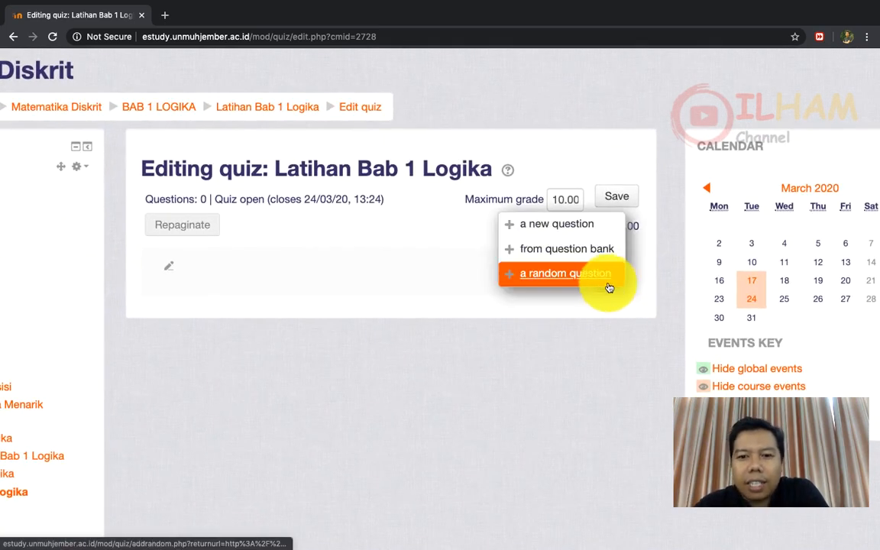
click(585, 251)
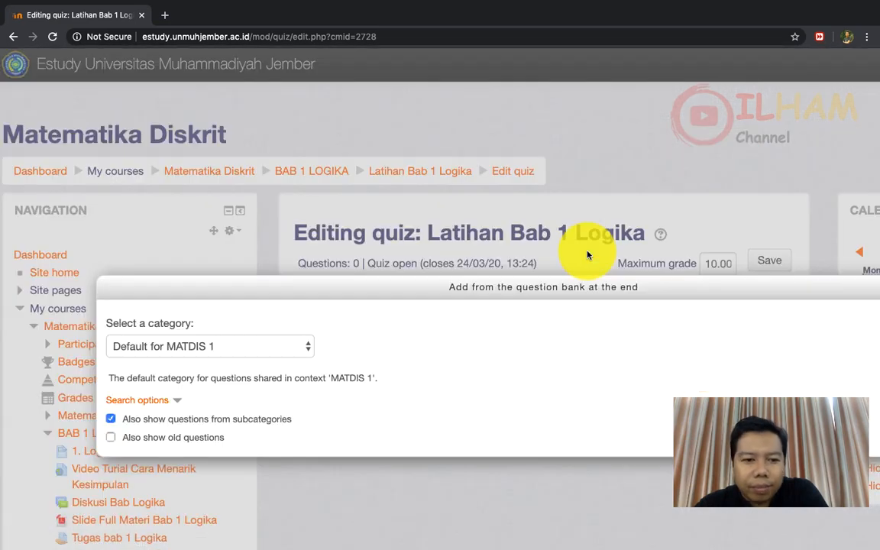
scroll(436, 336, down, 3)
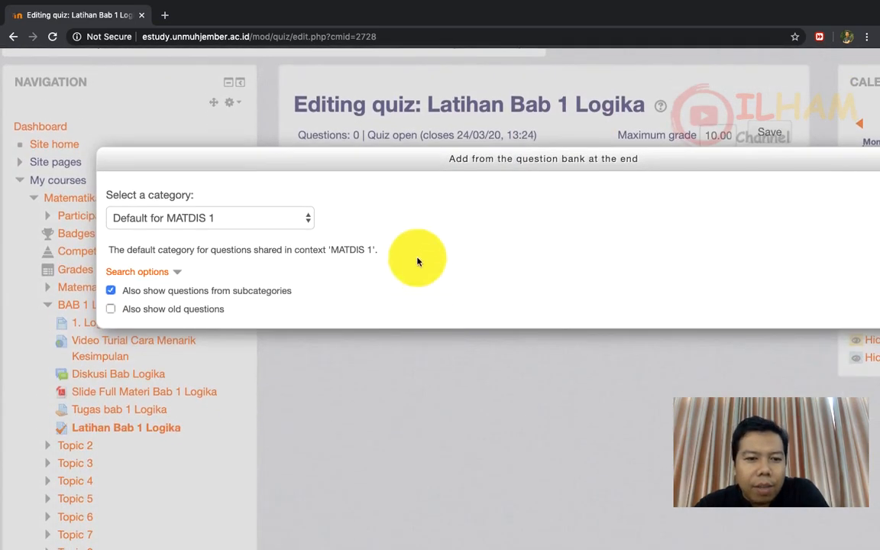
click(306, 224)
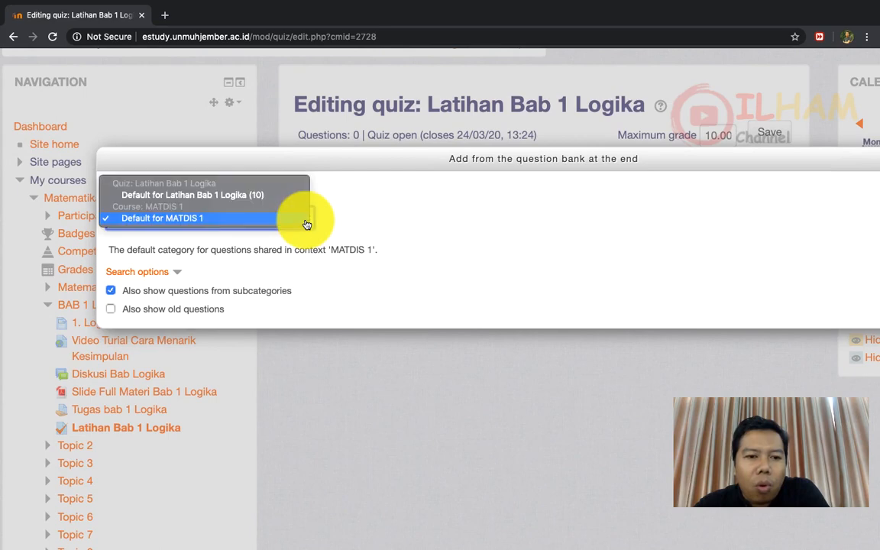
click(264, 196)
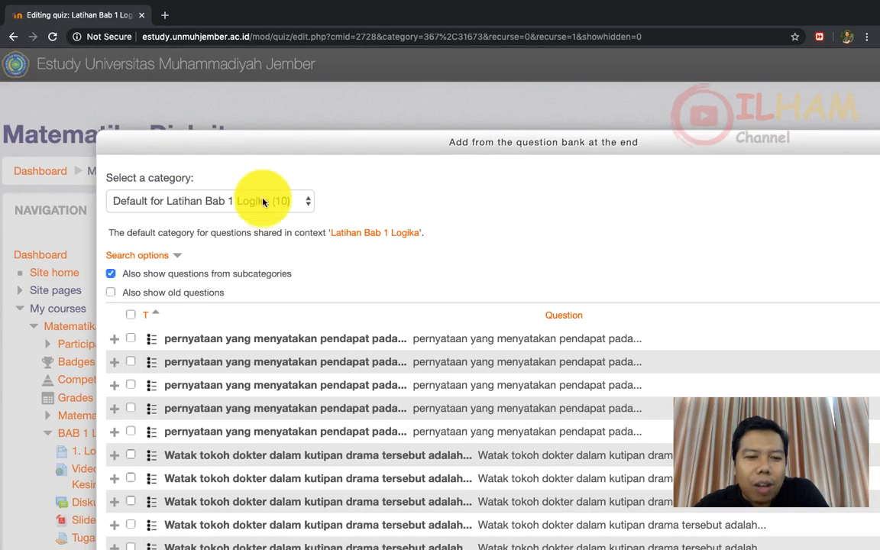
scroll(250, 336, down, 3)
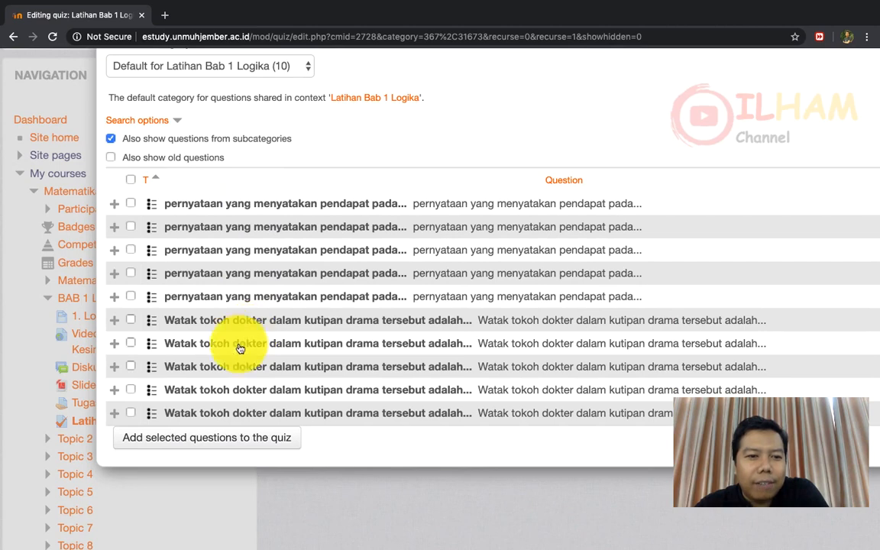
click(131, 180)
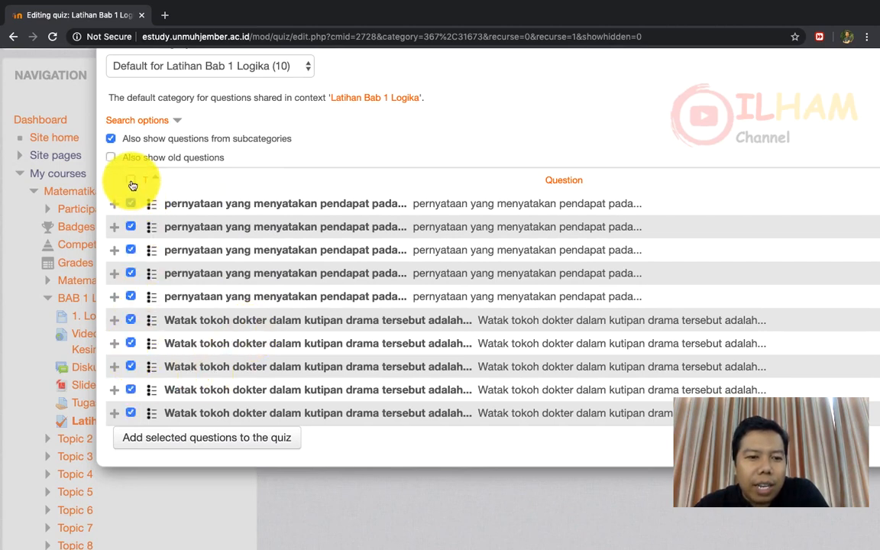
click(183, 438)
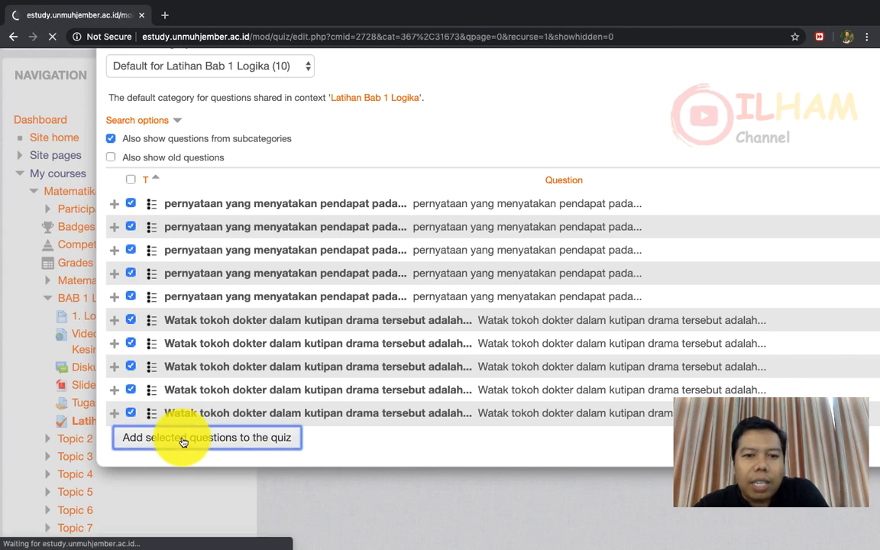
- Turn on Shuffle for the quiz questions and save the quiz with its maximum grade kept at 10.00
scroll(323, 364, down, 3)
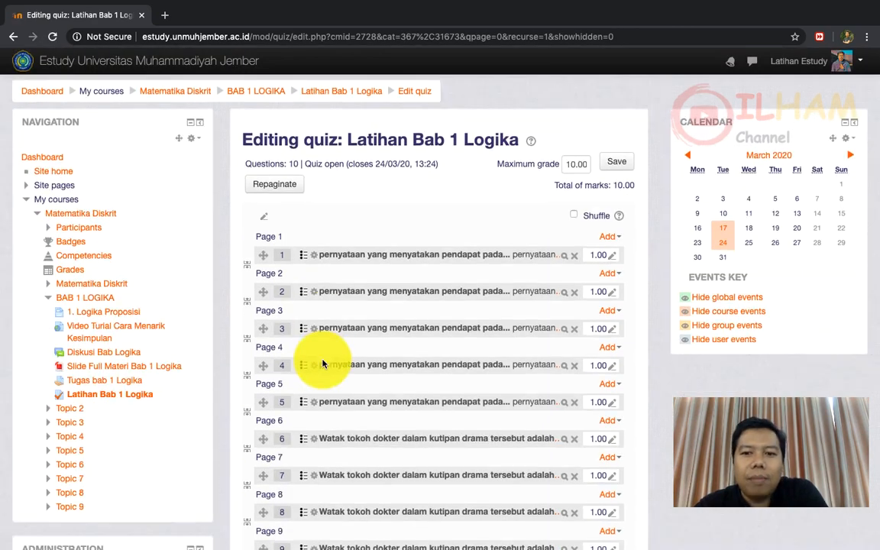
scroll(322, 363, down, 2)
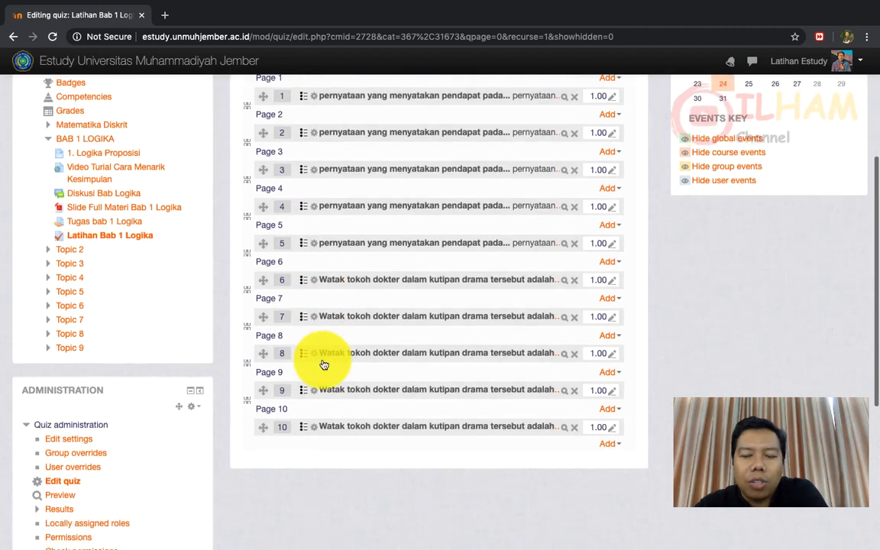
scroll(322, 363, up, 4)
scroll(324, 364, down, 1)
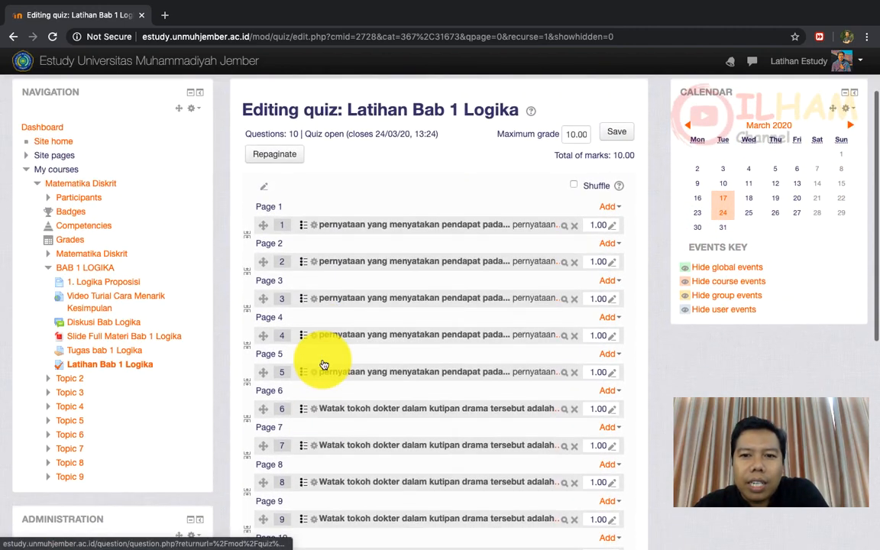
click(576, 134)
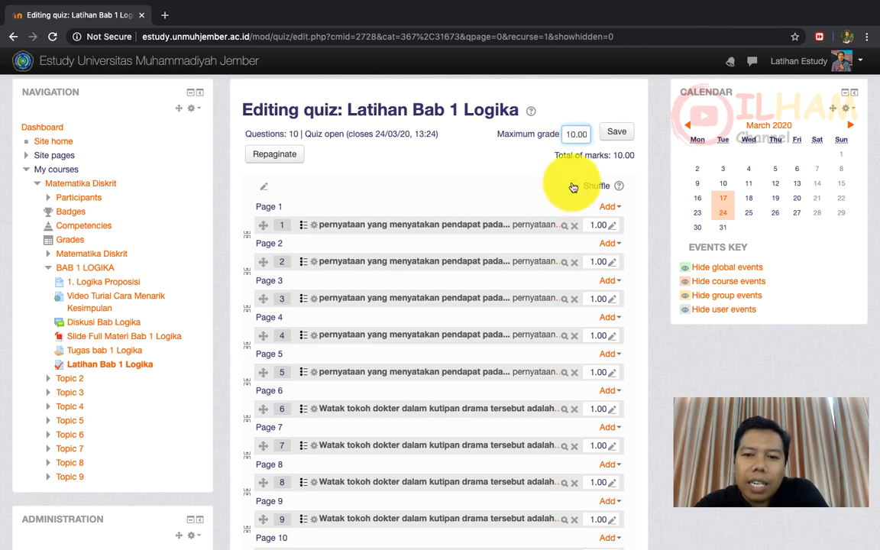
click(572, 186)
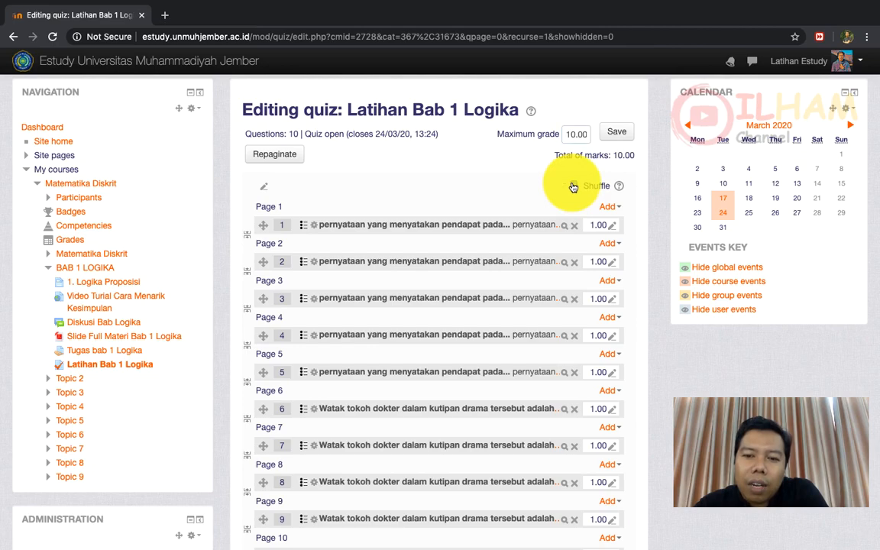
scroll(495, 310, down, 5)
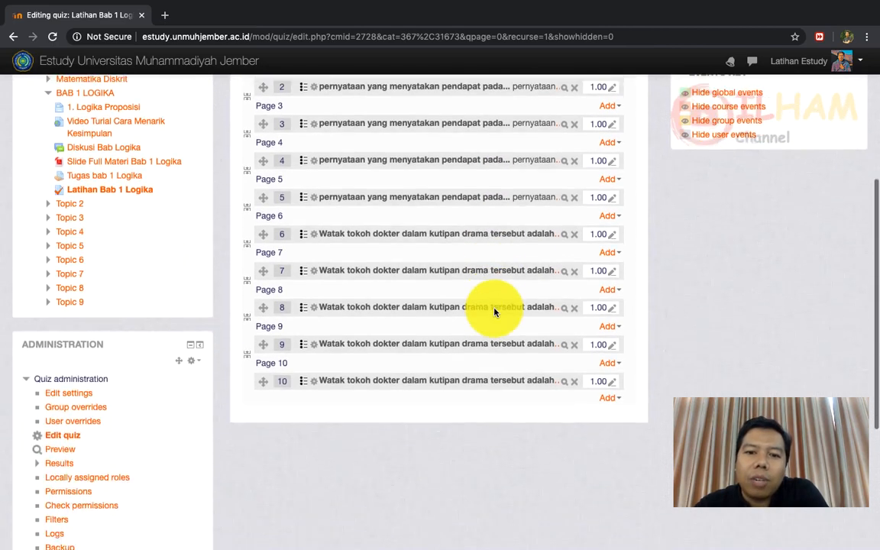
scroll(494, 311, up, 4)
scroll(494, 311, down, 2)
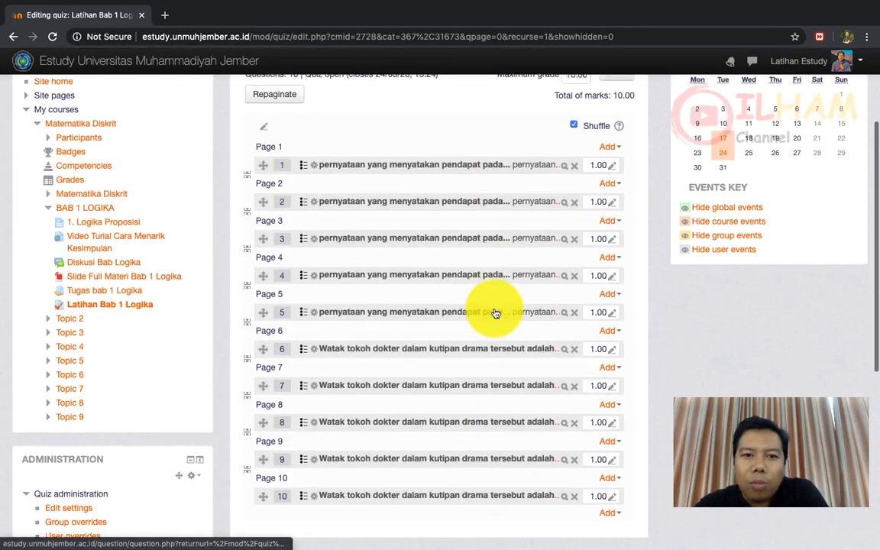
scroll(494, 312, up, 3)
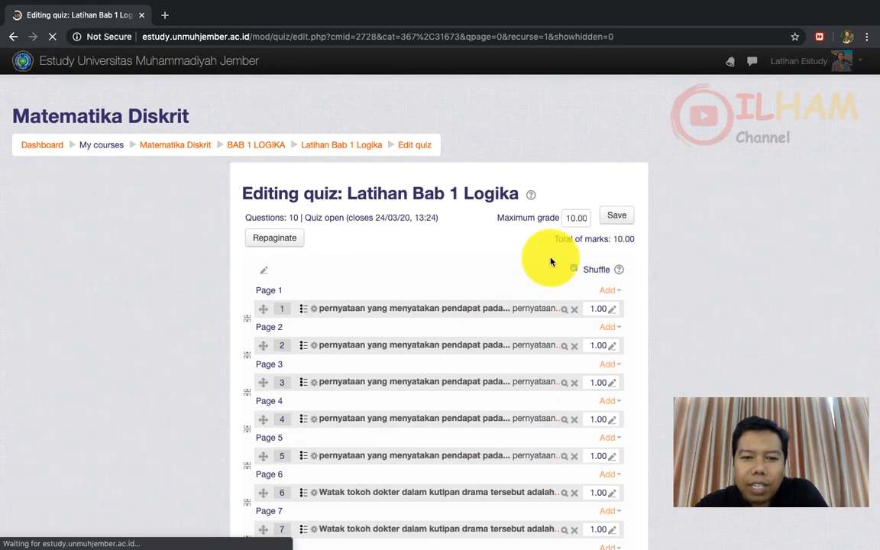
scroll(460, 324, down, 3)
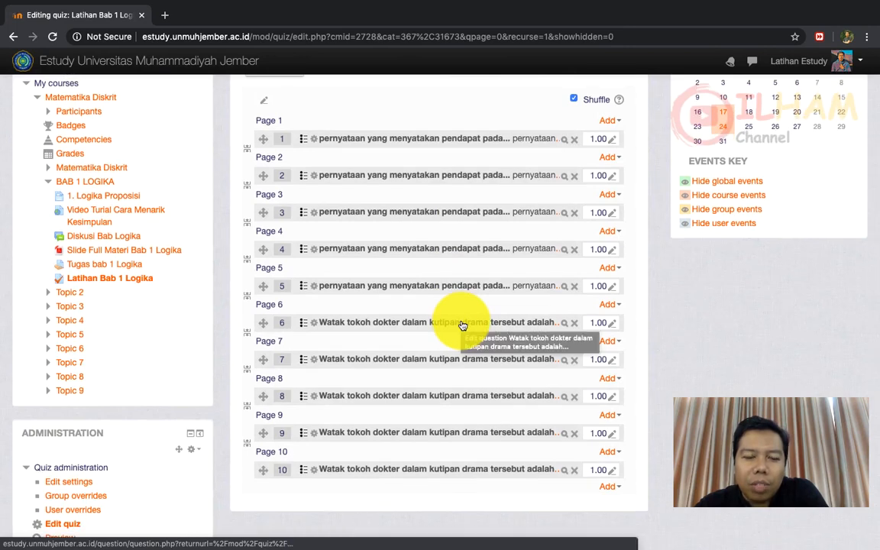
- Start a preview attempt of the Latihan Bab 1 Logika quiz
scroll(460, 325, up, 3)
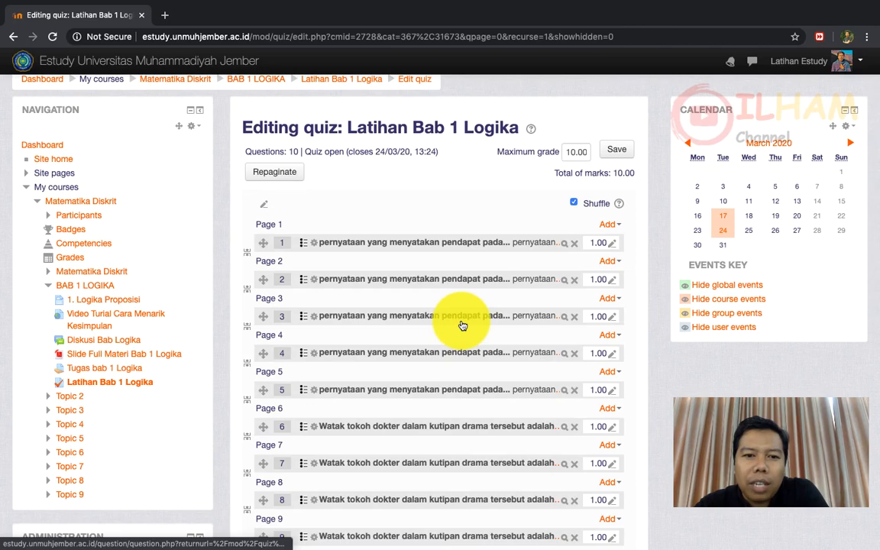
scroll(462, 325, down, 3)
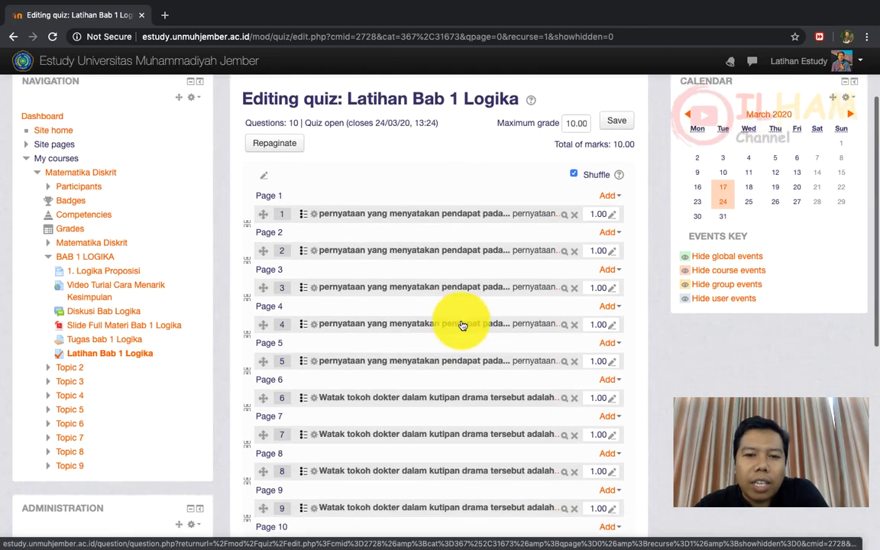
scroll(462, 324, down, 3)
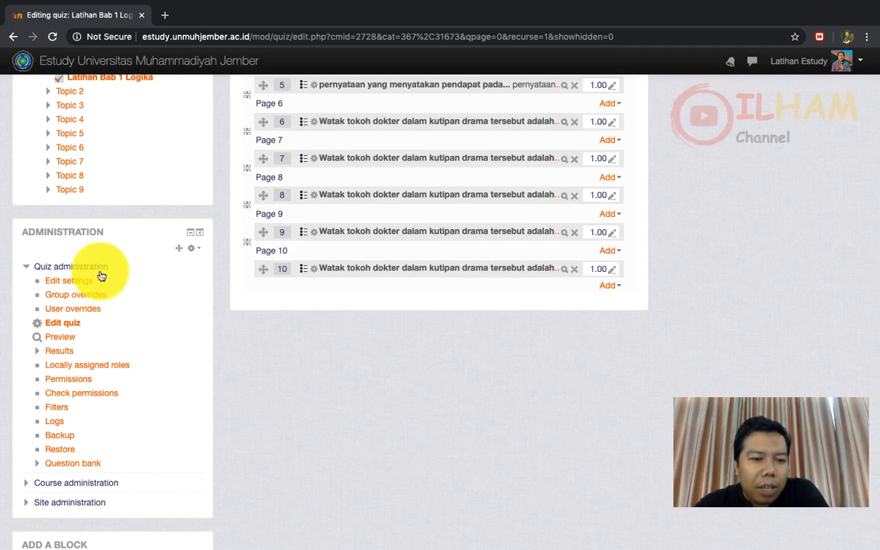
click(61, 337)
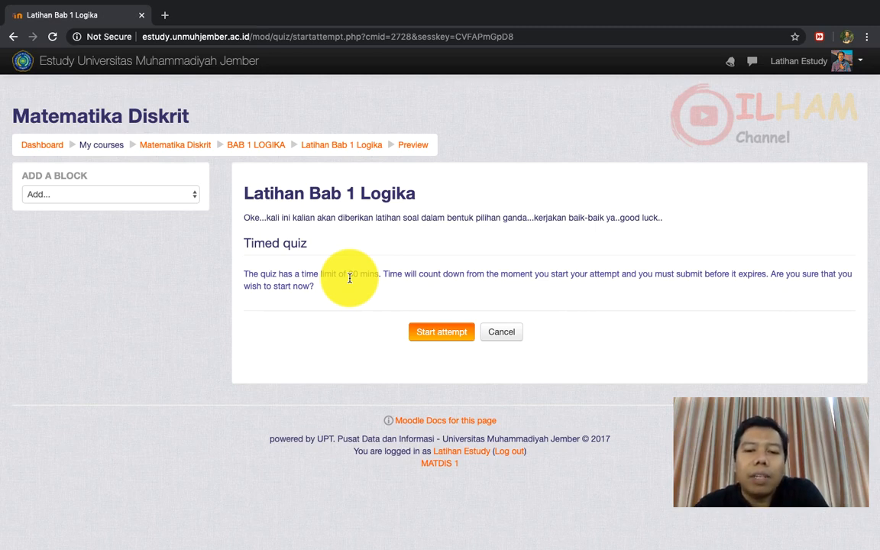
click(425, 336)
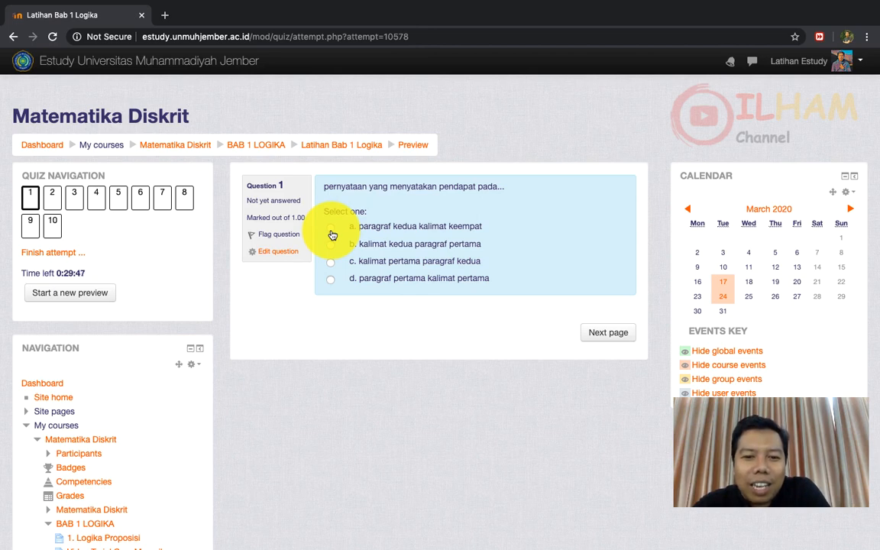
- Answer questions 1 to 5 of the quiz preview with options a, b, a, d and a, in that order
click(330, 228)
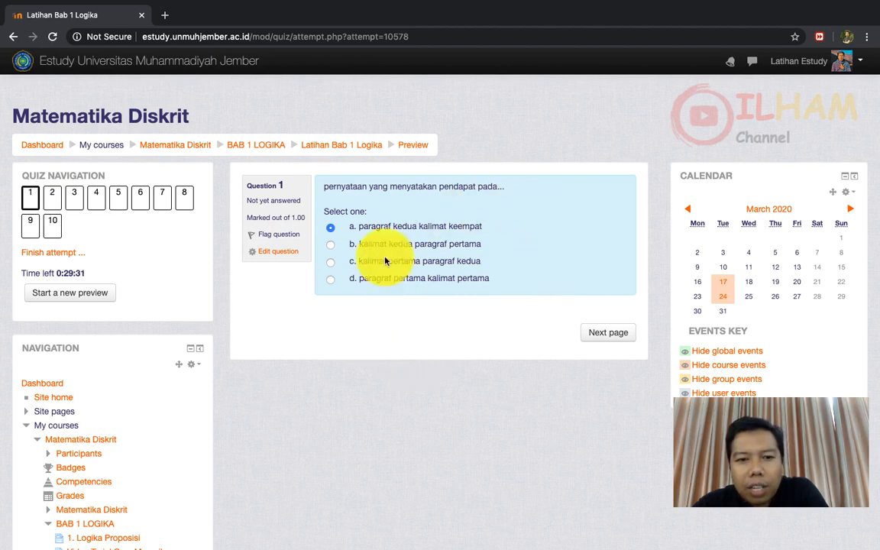
click(596, 334)
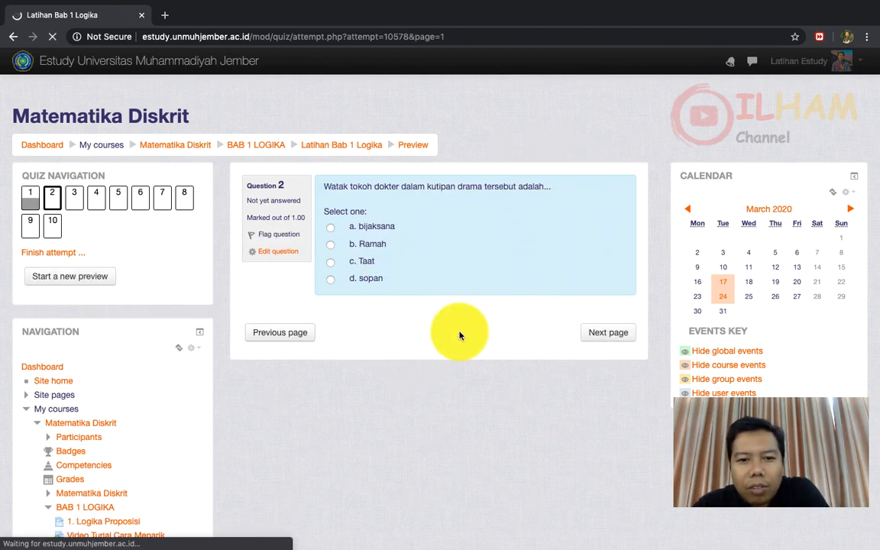
click(330, 243)
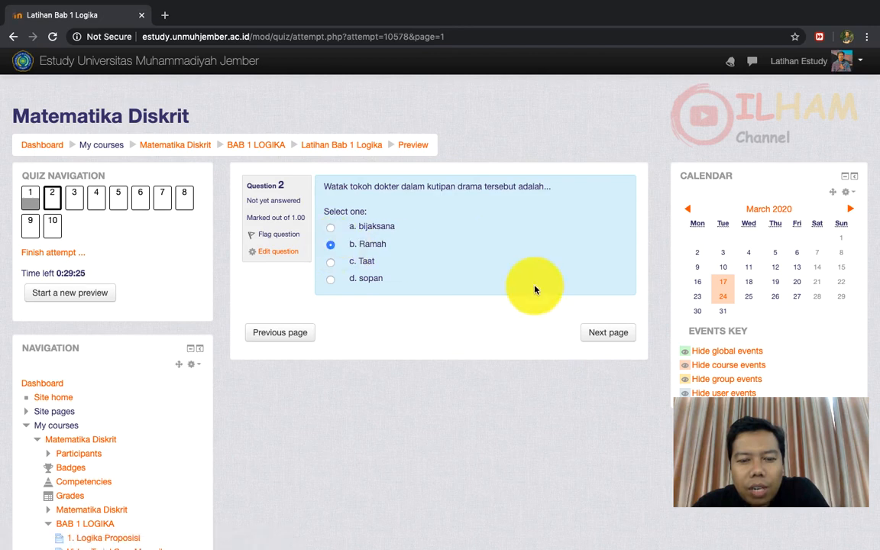
click(586, 340)
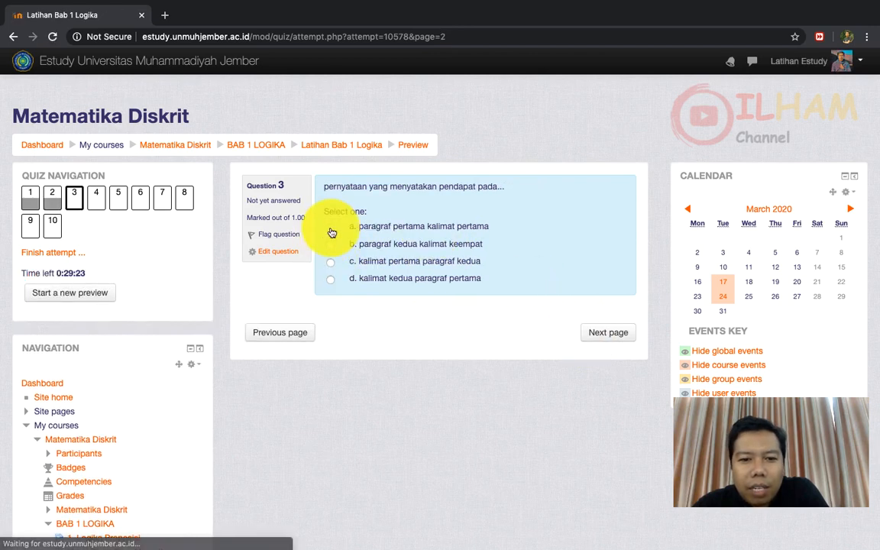
click(330, 227)
click(603, 336)
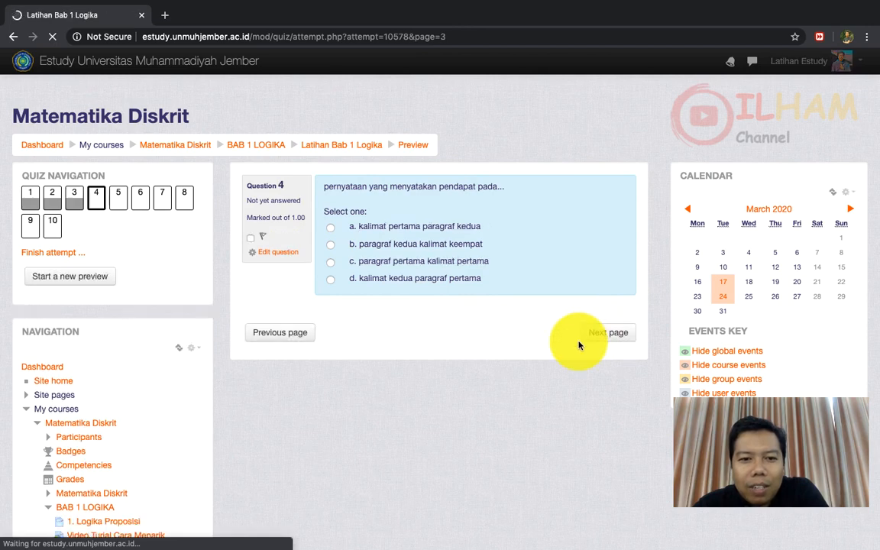
click(330, 278)
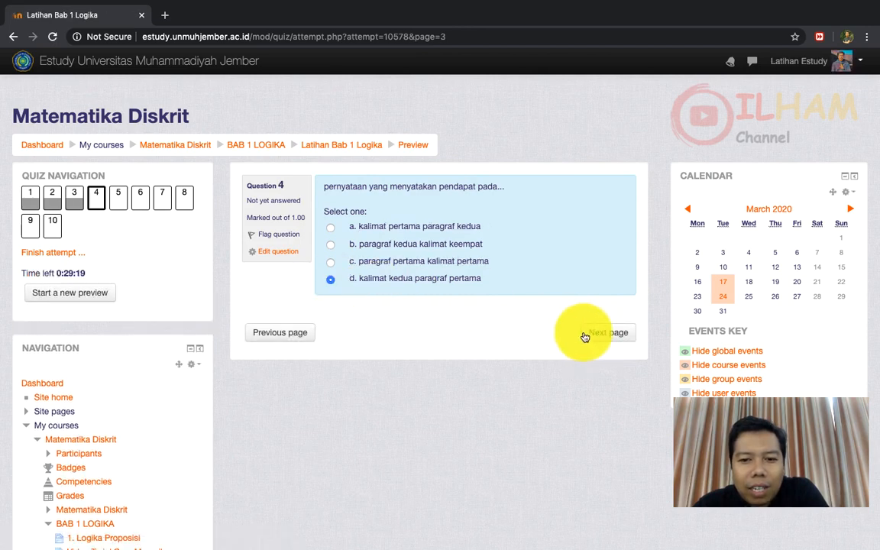
click(592, 336)
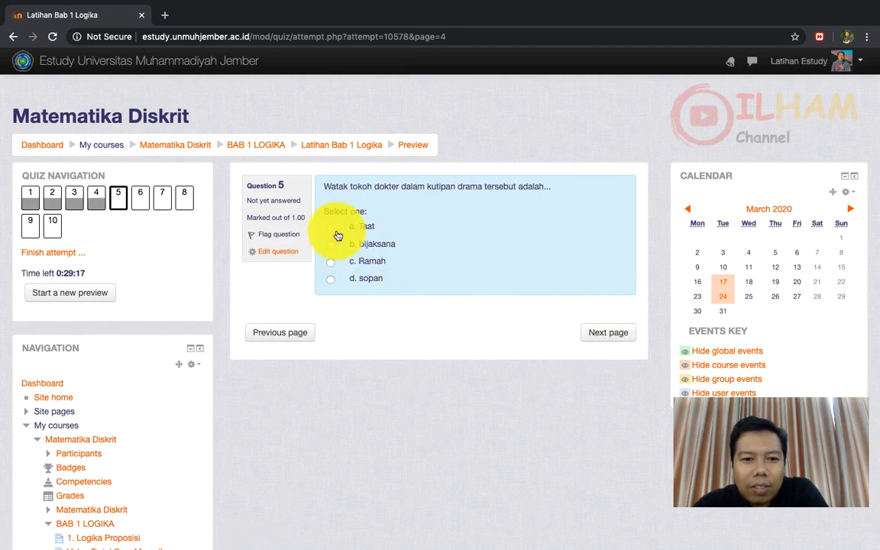
click(330, 228)
click(597, 336)
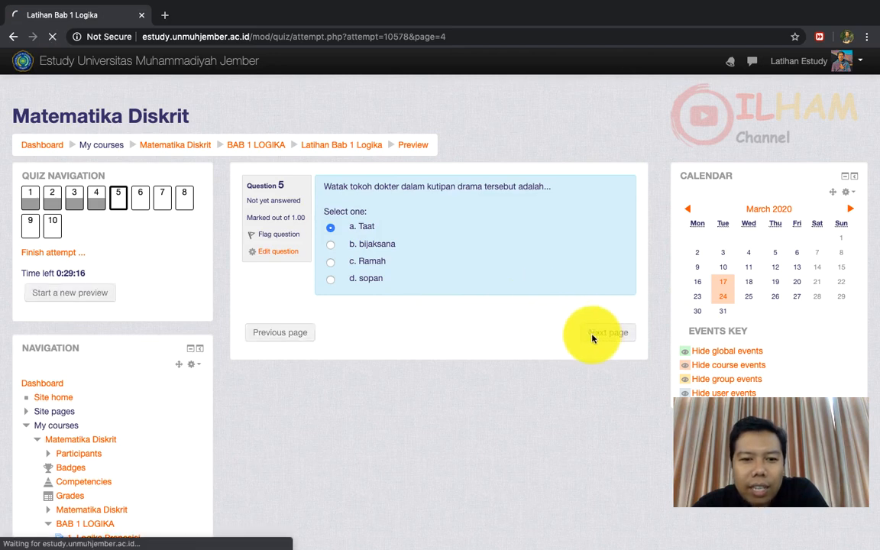
- Answer questions 6 to 10 of the quiz preview with options a, c, c, d and c, in that order
click(331, 227)
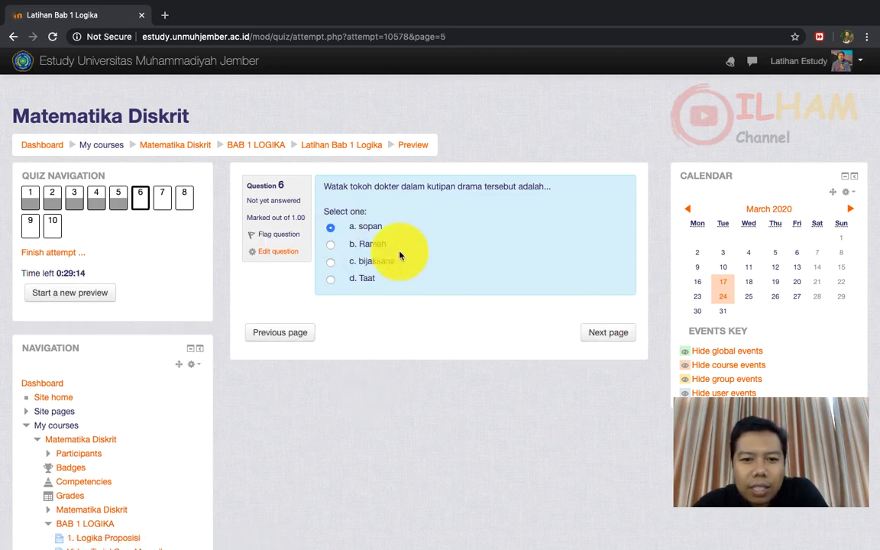
click(586, 334)
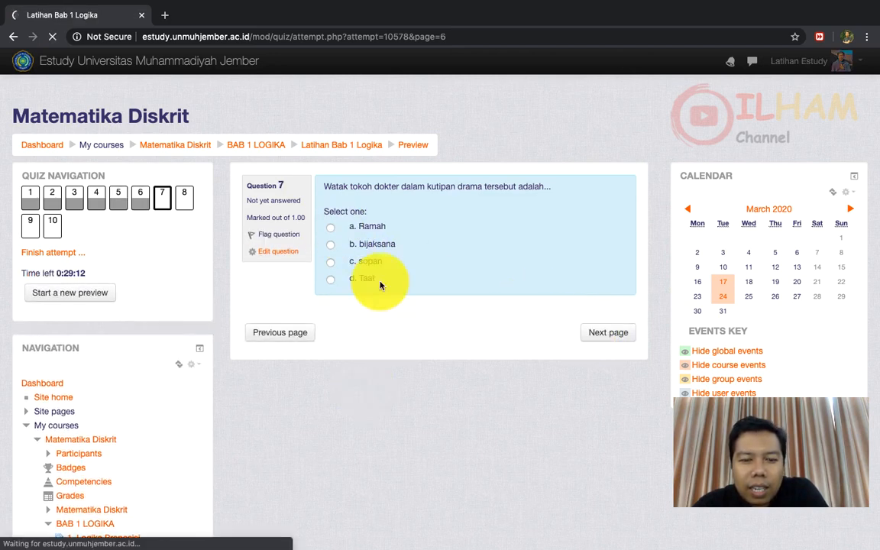
click(331, 262)
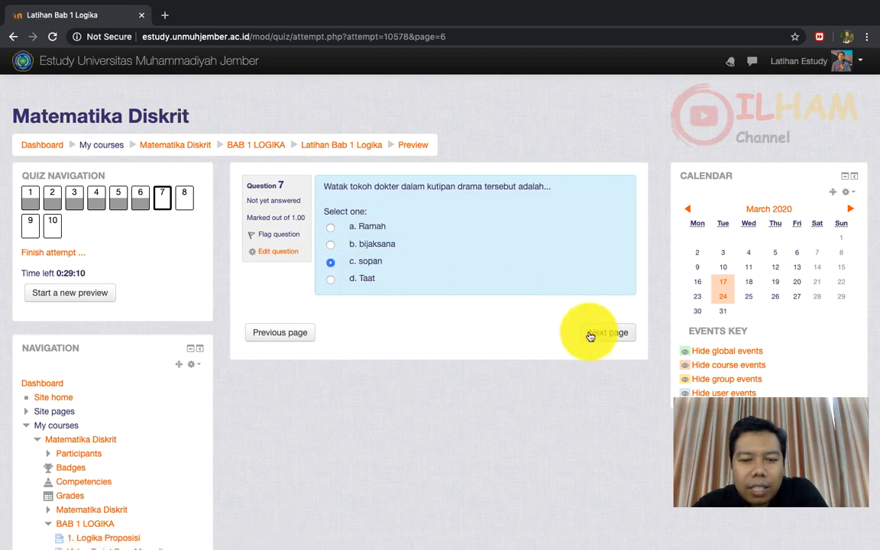
click(590, 334)
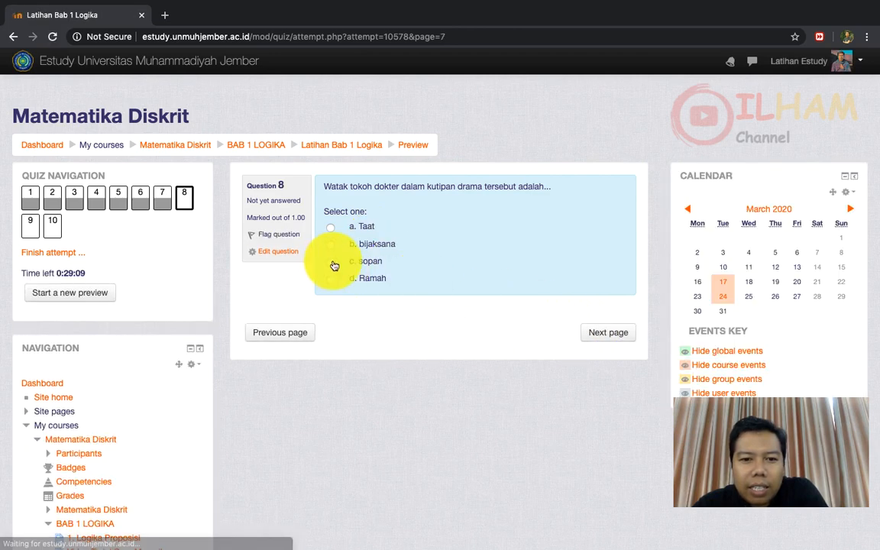
click(332, 262)
click(595, 334)
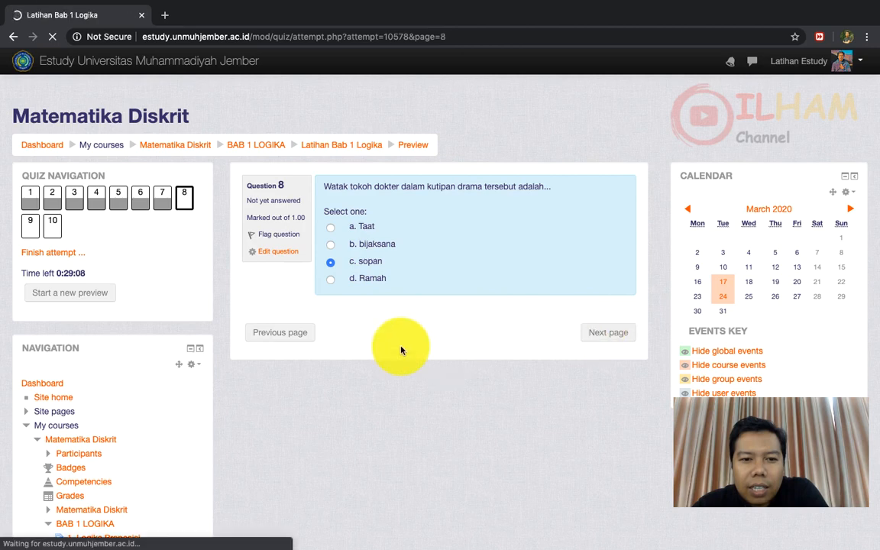
click(330, 279)
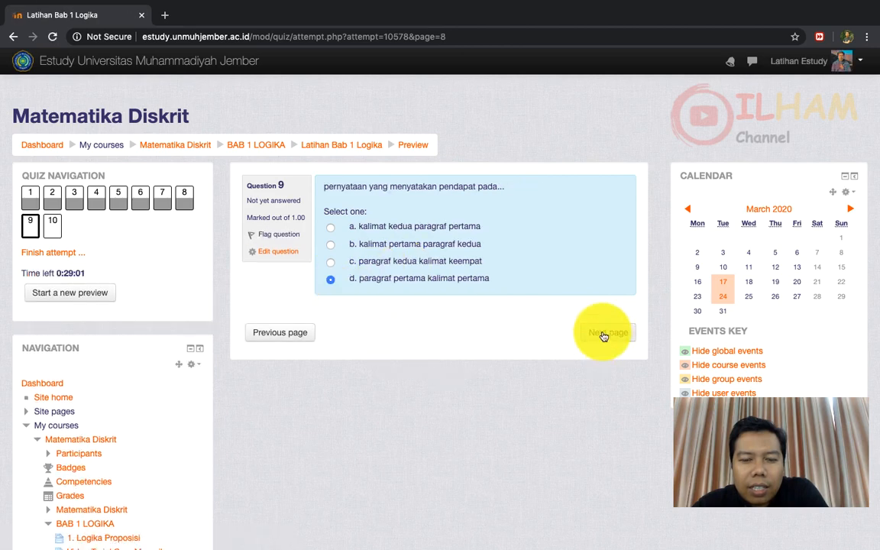
click(603, 334)
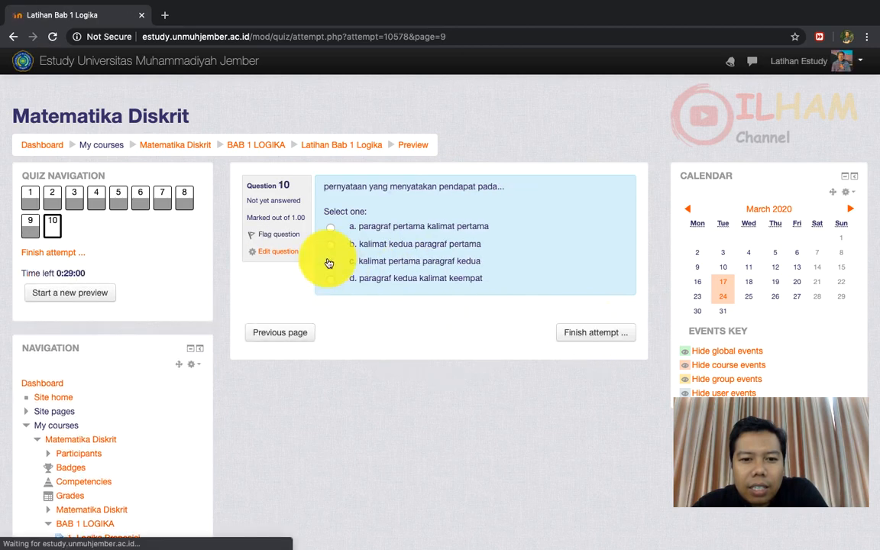
click(331, 262)
- Finish the preview attempt and submit all its answers, confirming the submission
click(582, 332)
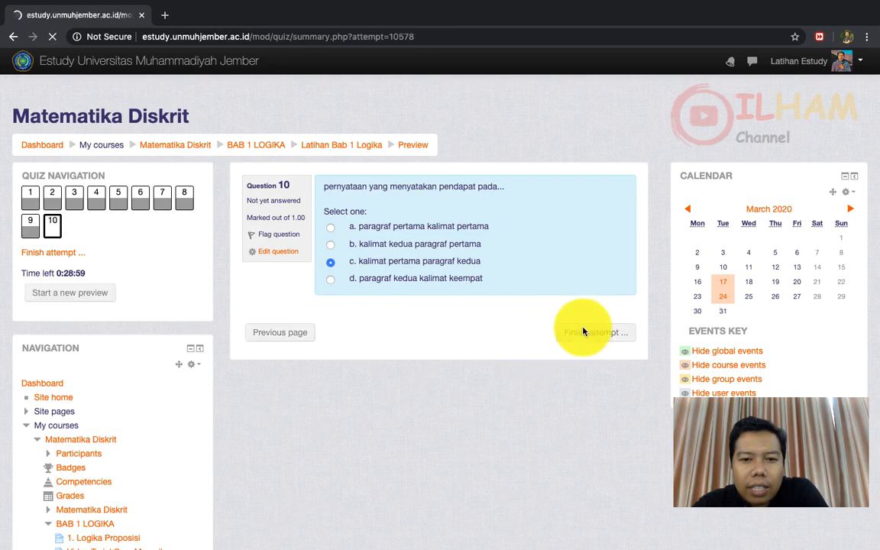
scroll(583, 331, down, 3)
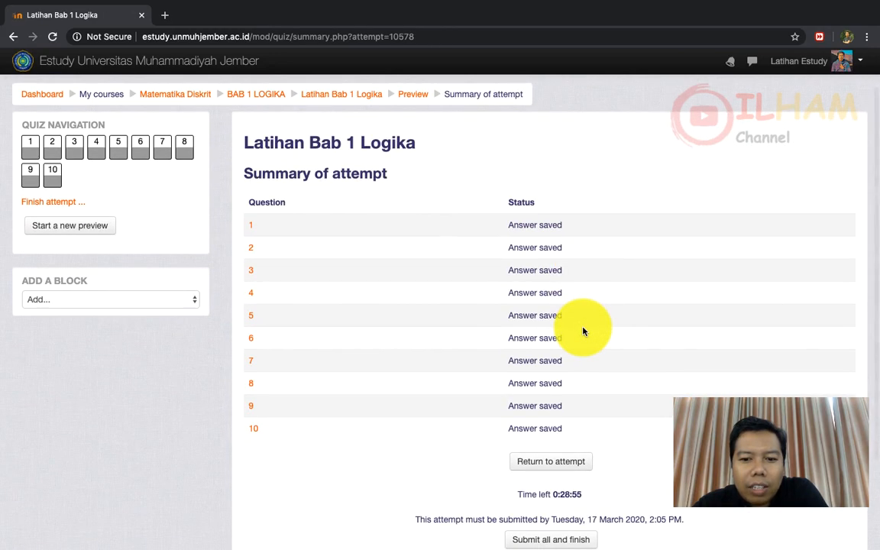
scroll(583, 331, down, 1)
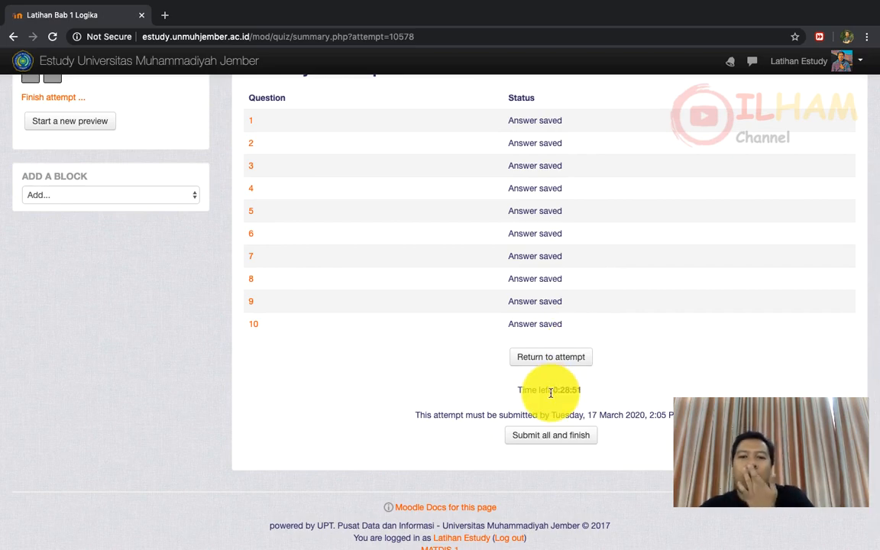
scroll(549, 391, down, 1)
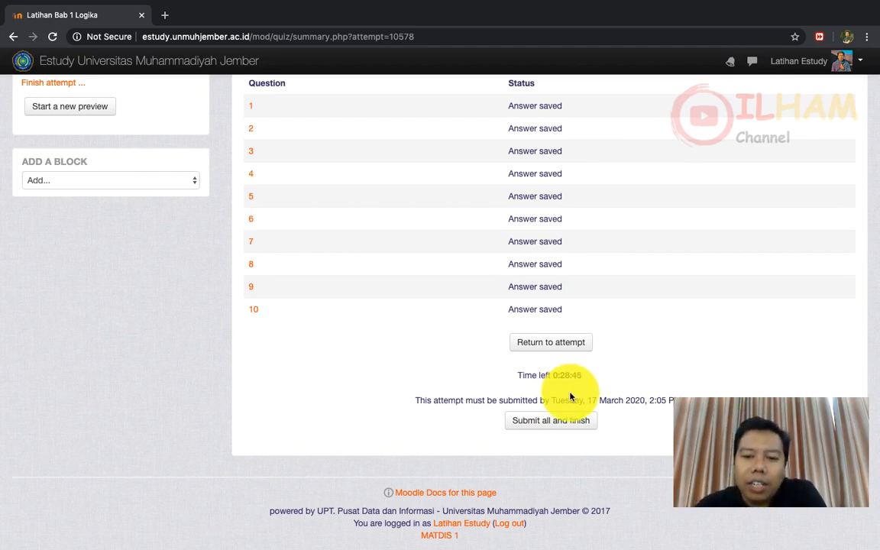
click(547, 425)
click(423, 367)
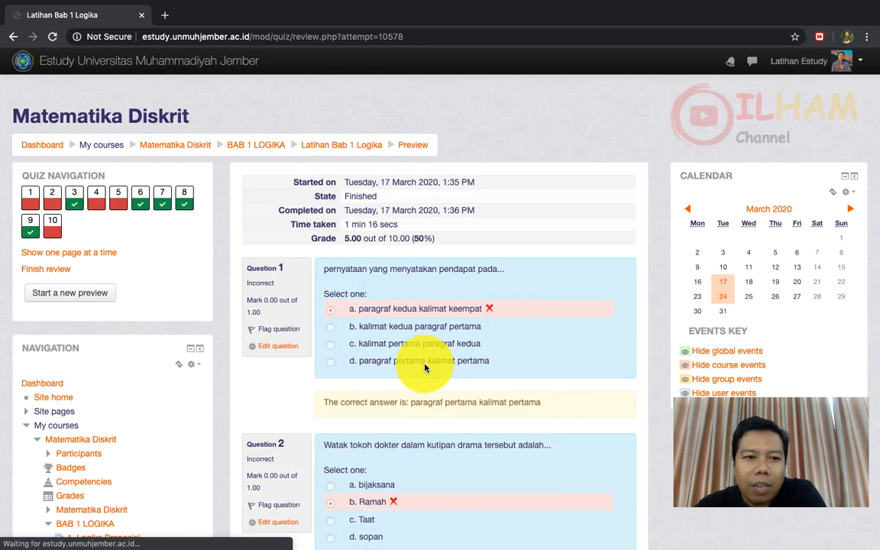
- Review the submitted attempt's grade and the marked answers with their correct solutions
scroll(402, 359, down, 1)
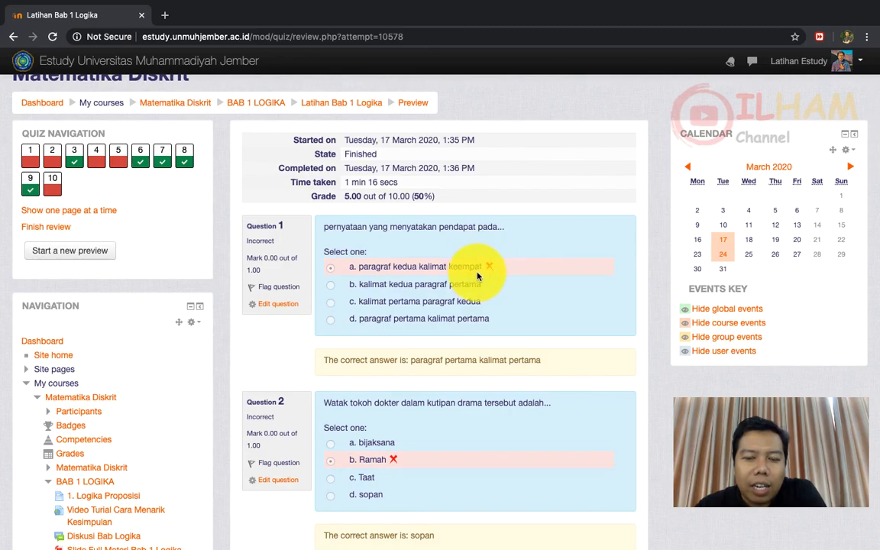
scroll(478, 276, down, 10)
scroll(477, 276, down, 4)
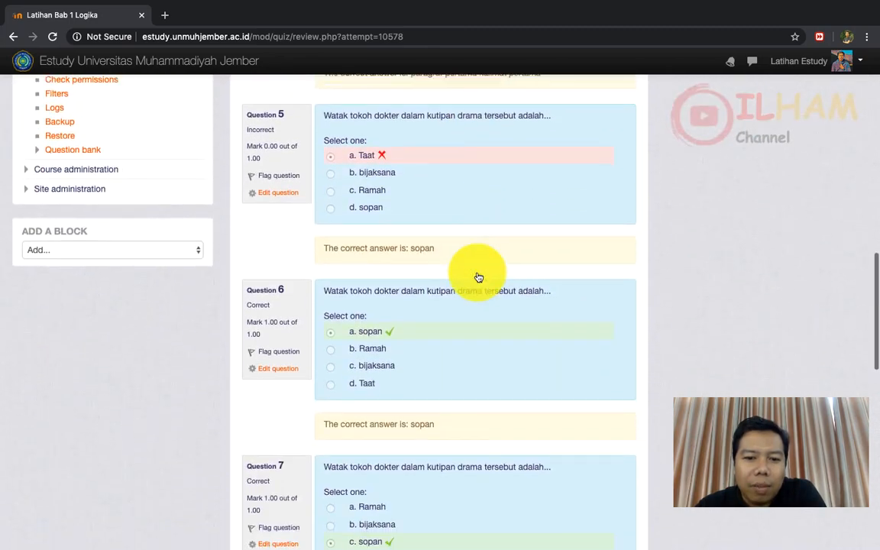
scroll(477, 276, up, 12)
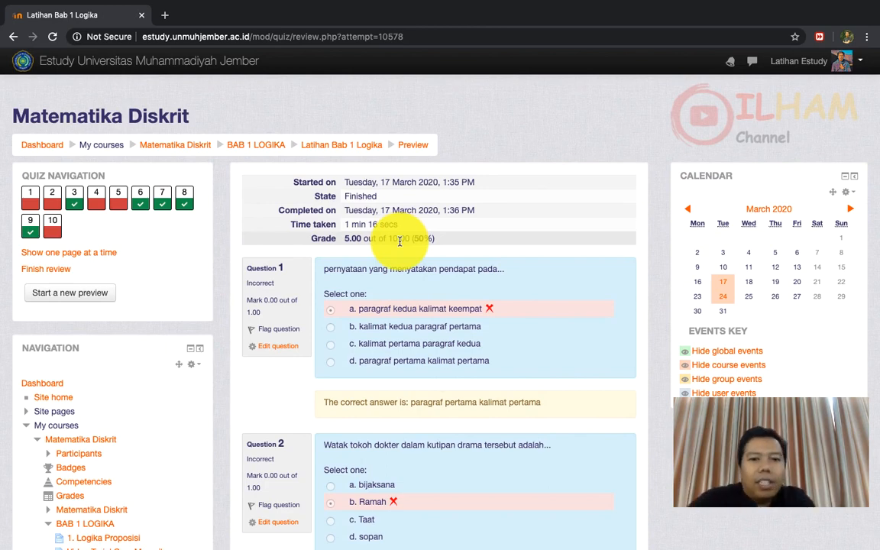
scroll(399, 240, down, 2)
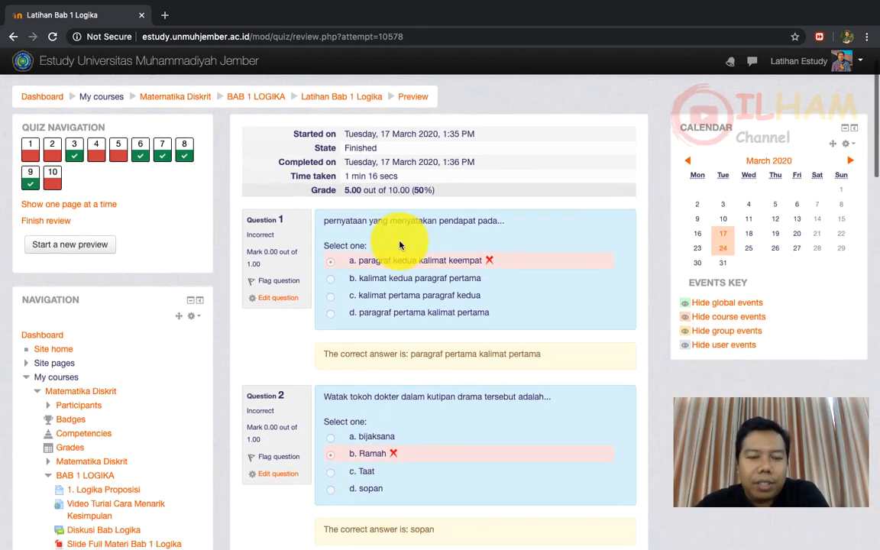
scroll(399, 244, down, 1)
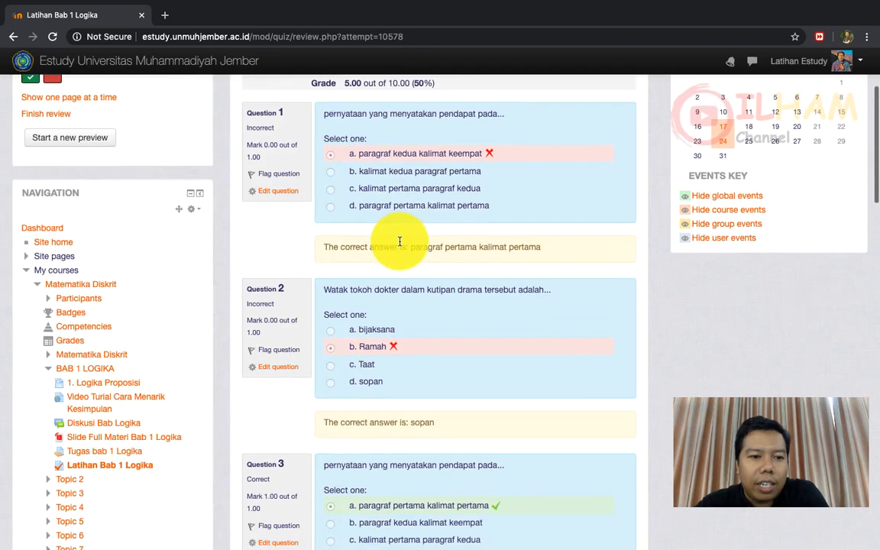
- Open the quiz for editing and start adding a new question to page 1
scroll(399, 243, down, 3)
scroll(398, 243, down, 3)
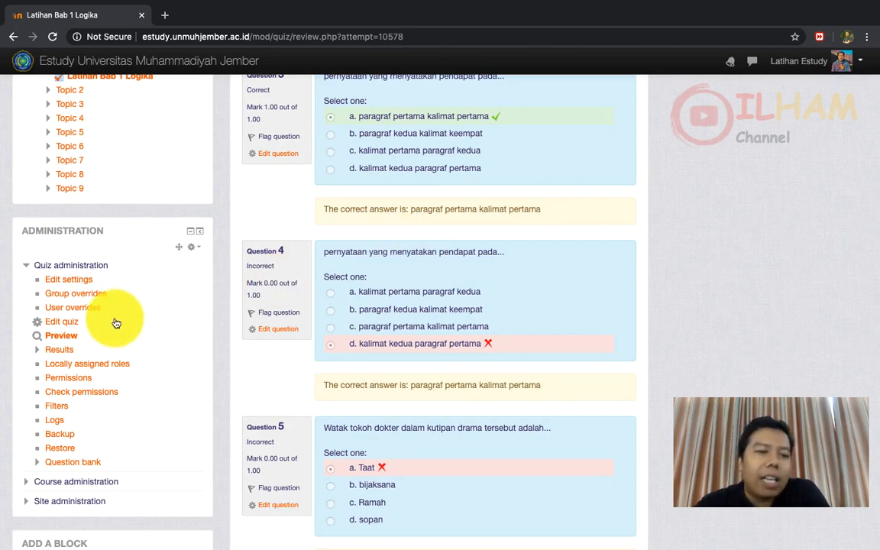
click(72, 323)
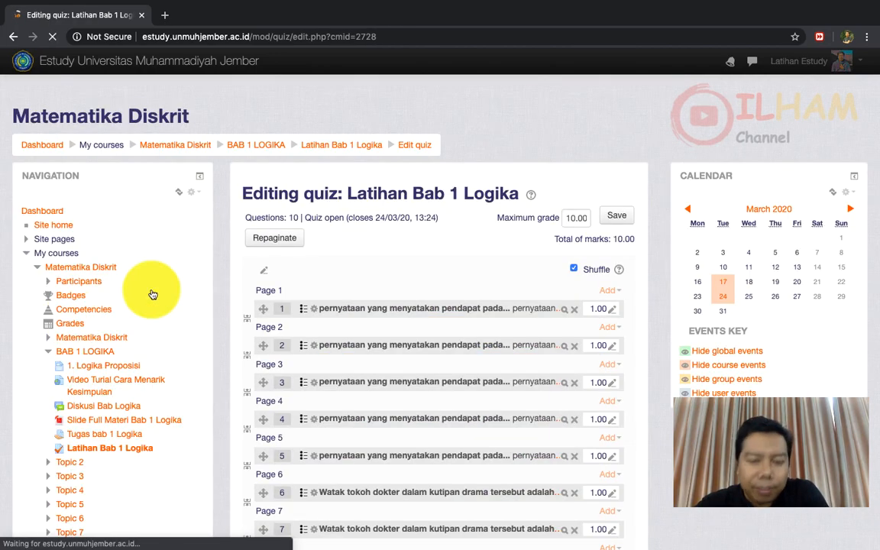
scroll(391, 262, down, 3)
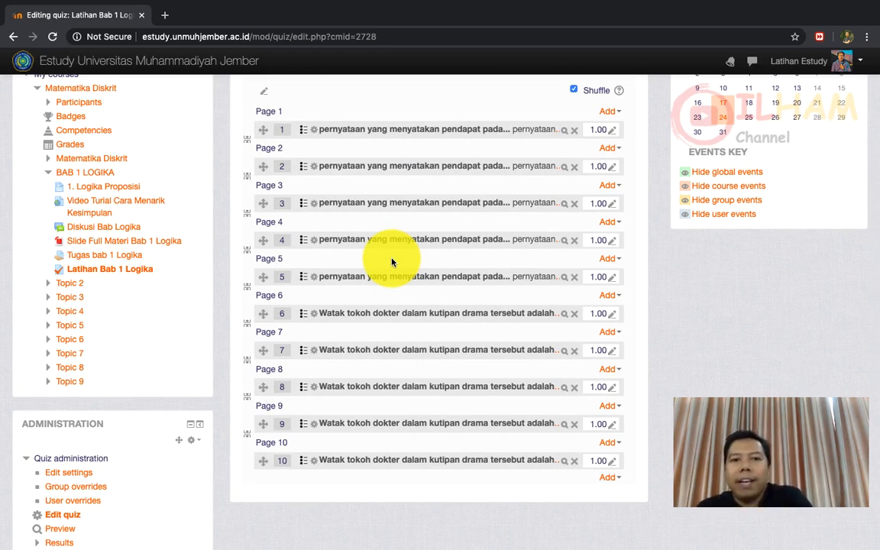
click(616, 111)
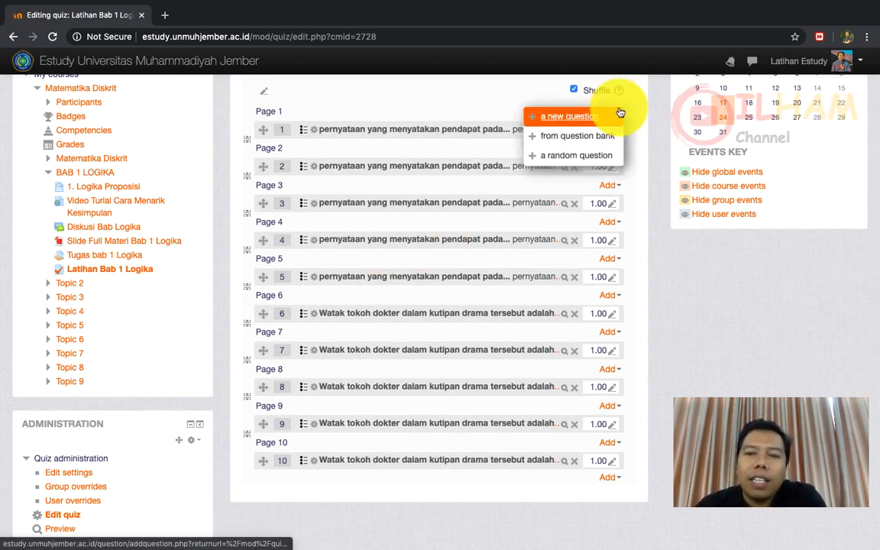
click(579, 120)
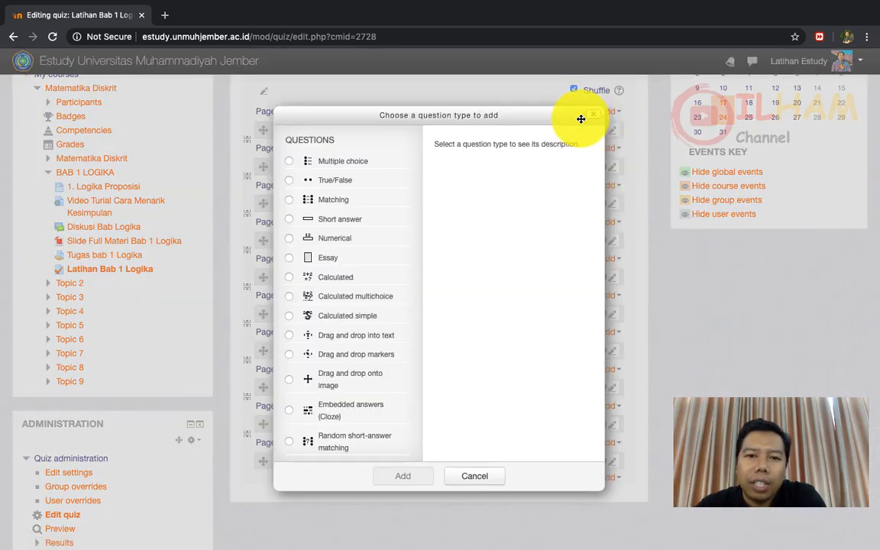
- Examine the question types available for a new quiz question
scroll(414, 190, down, 1)
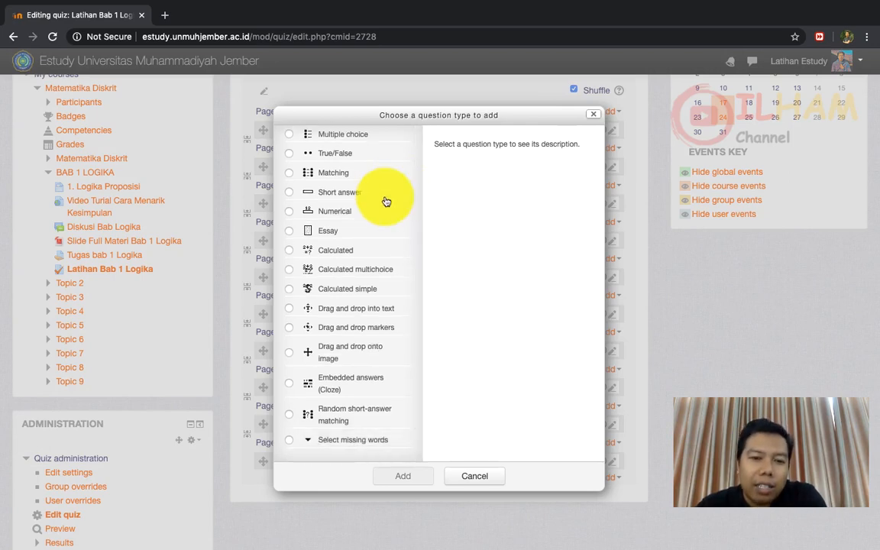
scroll(328, 229, down, 1)
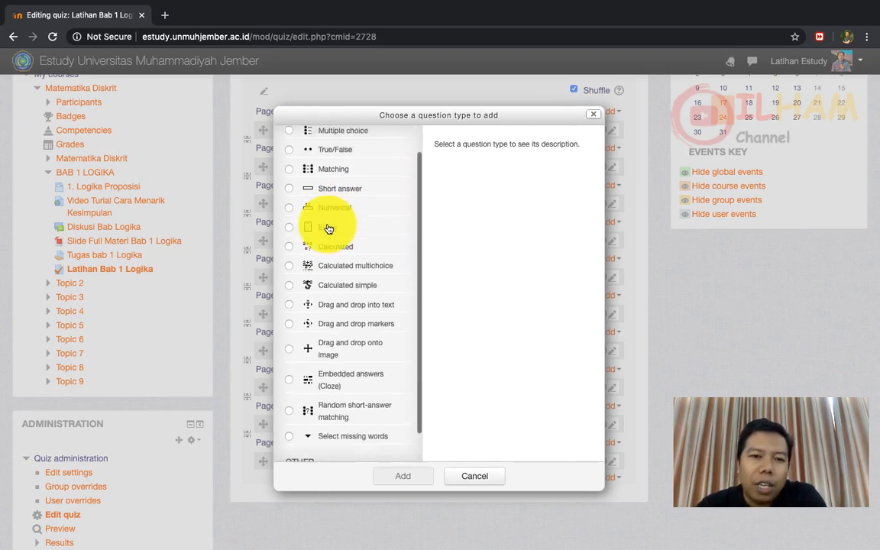
scroll(326, 226, up, 1)
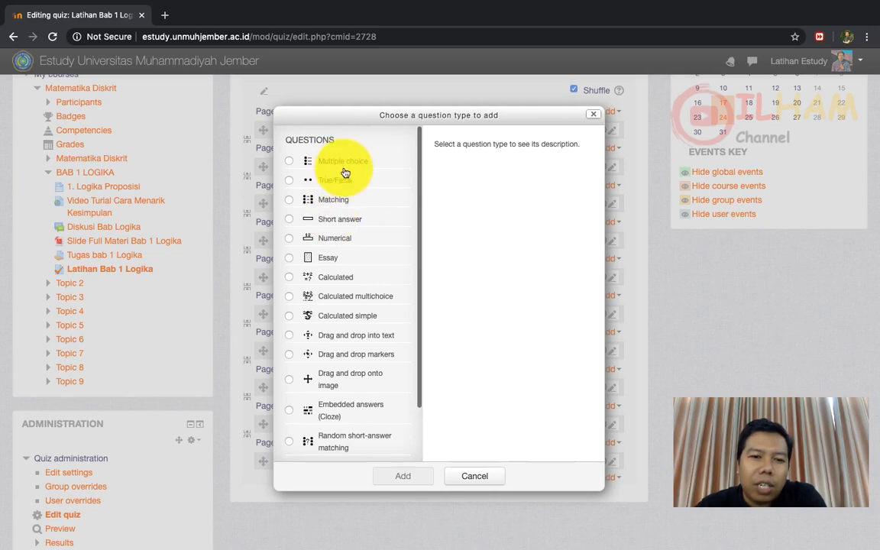
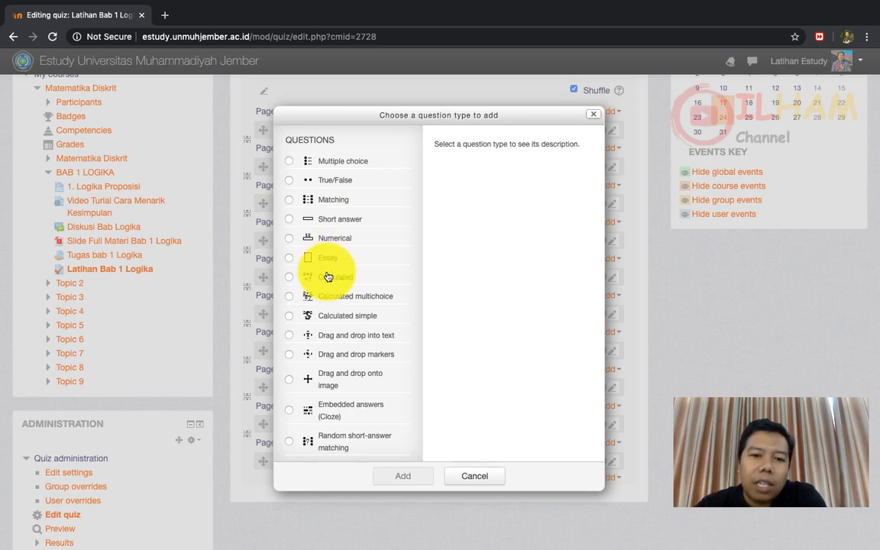
scroll(327, 296, down, 1)
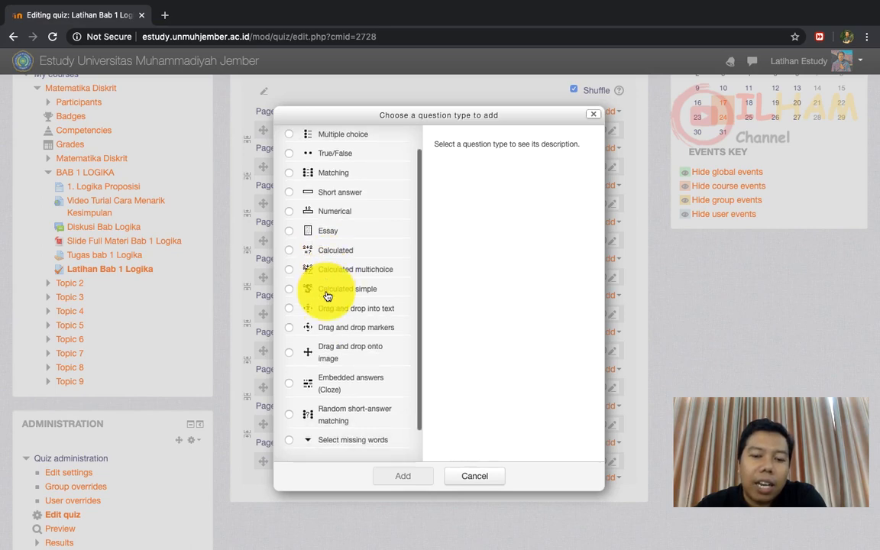
scroll(327, 297, down, 2)
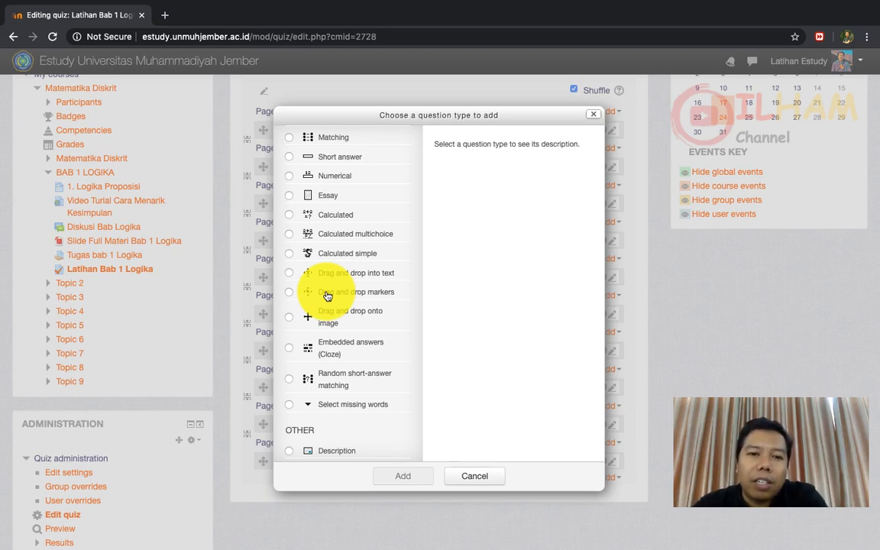
scroll(327, 296, up, 3)
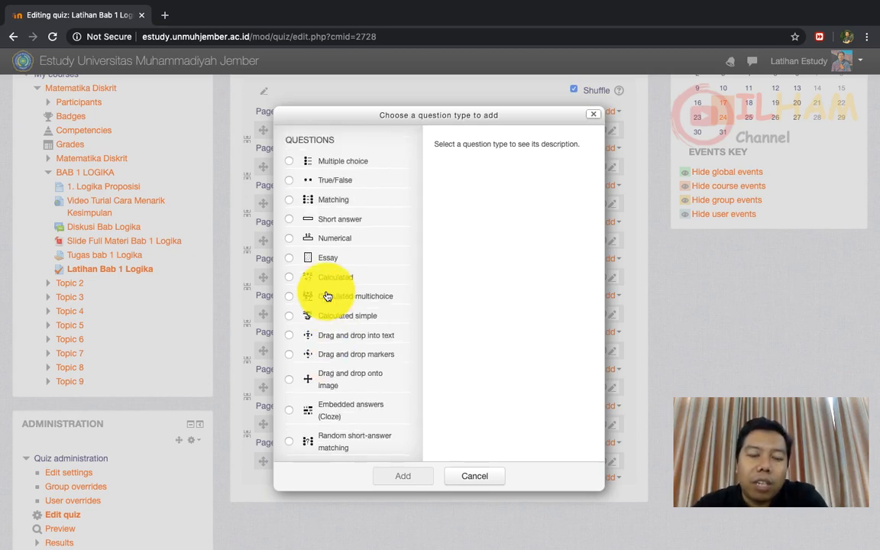
scroll(327, 296, down, 2)
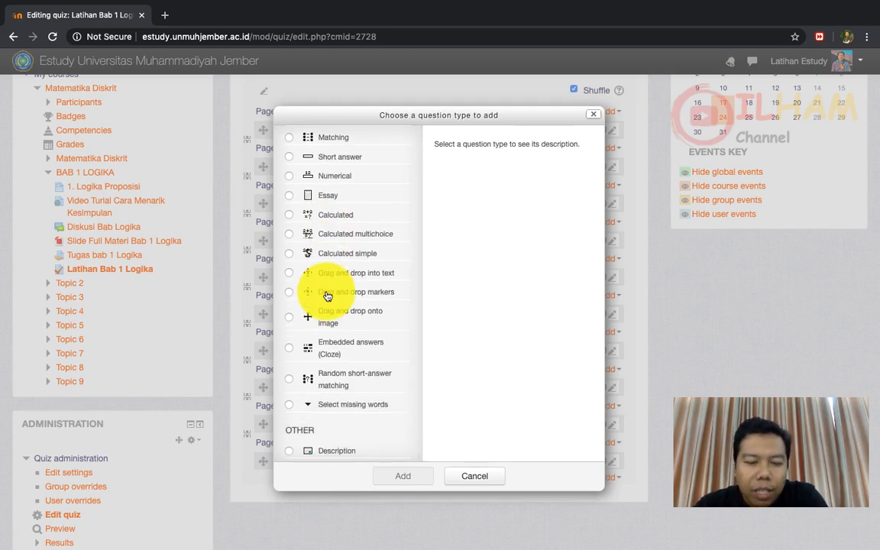
scroll(350, 352, up, 2)
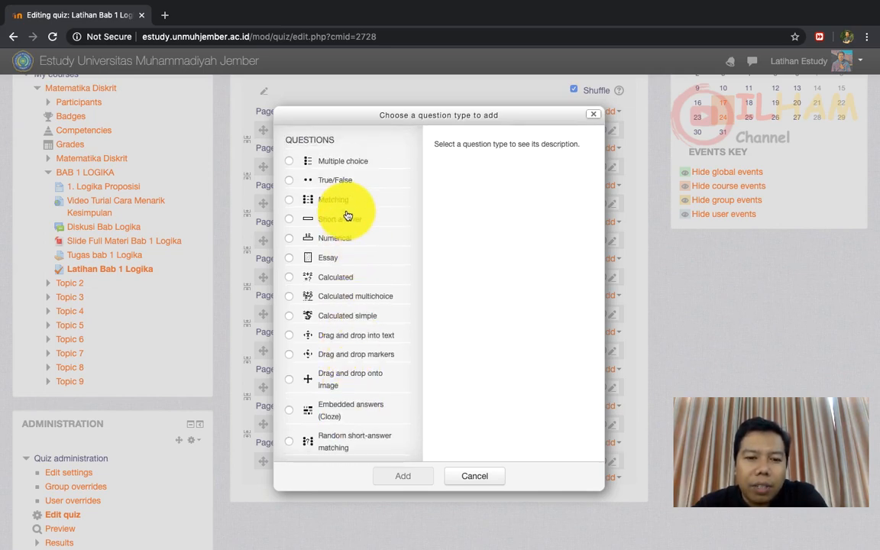
- Add a Short answer question and set its category to Default for Latihan Bab 1 Logika
click(290, 220)
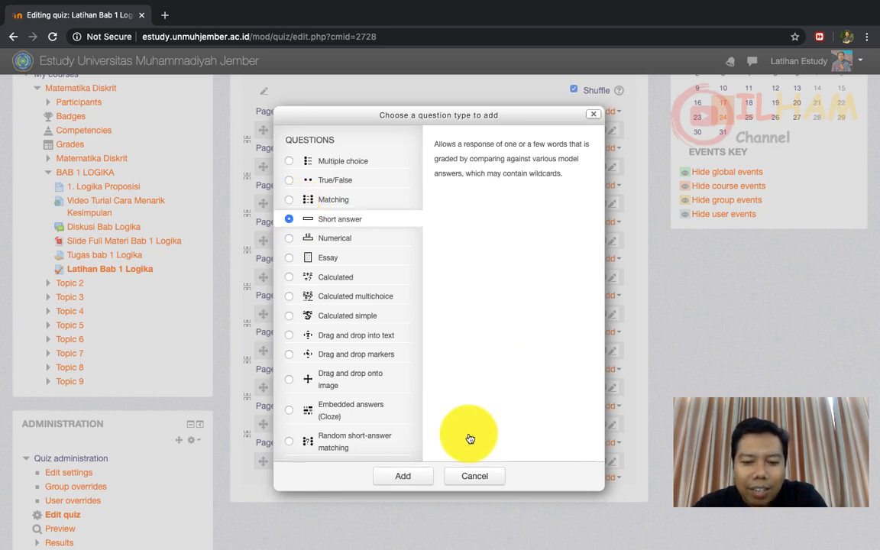
click(407, 476)
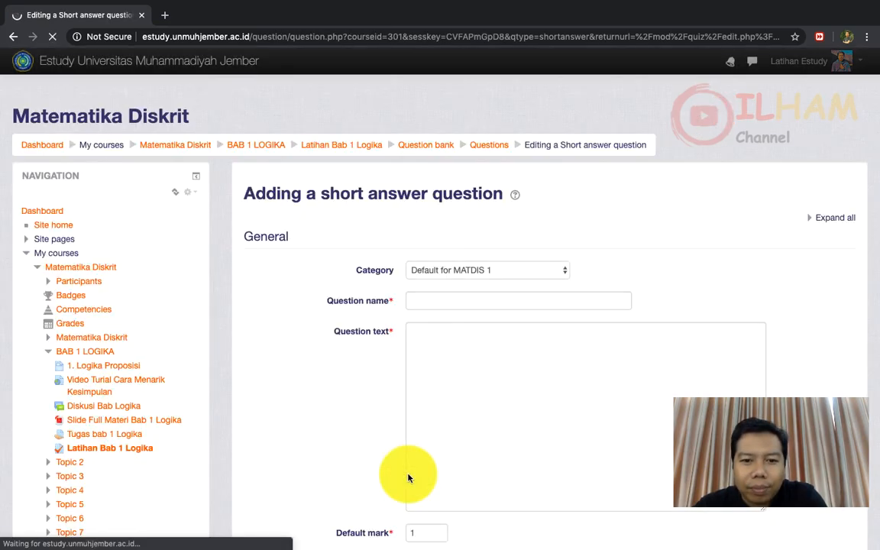
scroll(448, 386, down, 1)
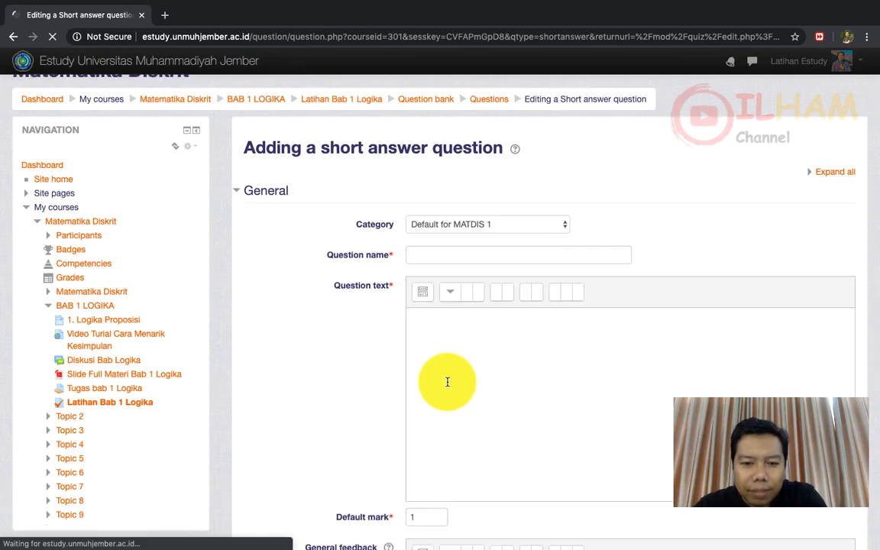
click(528, 224)
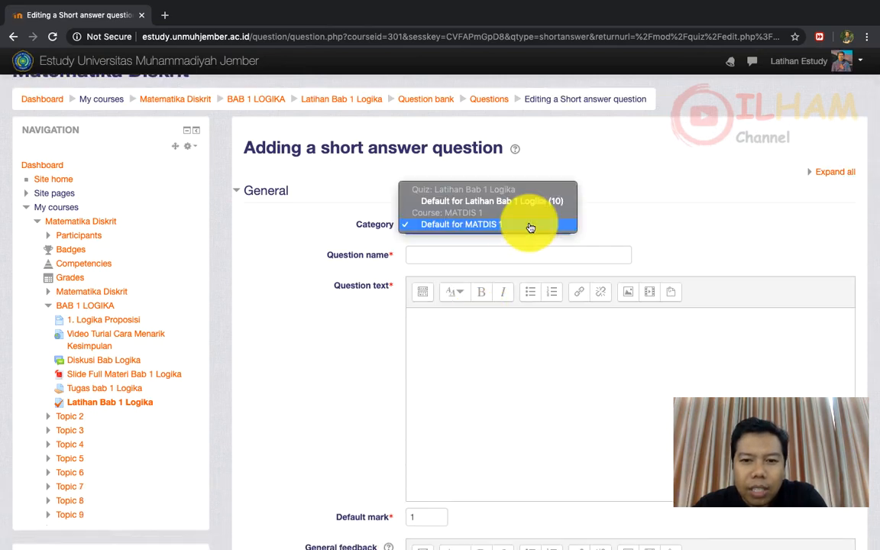
click(531, 201)
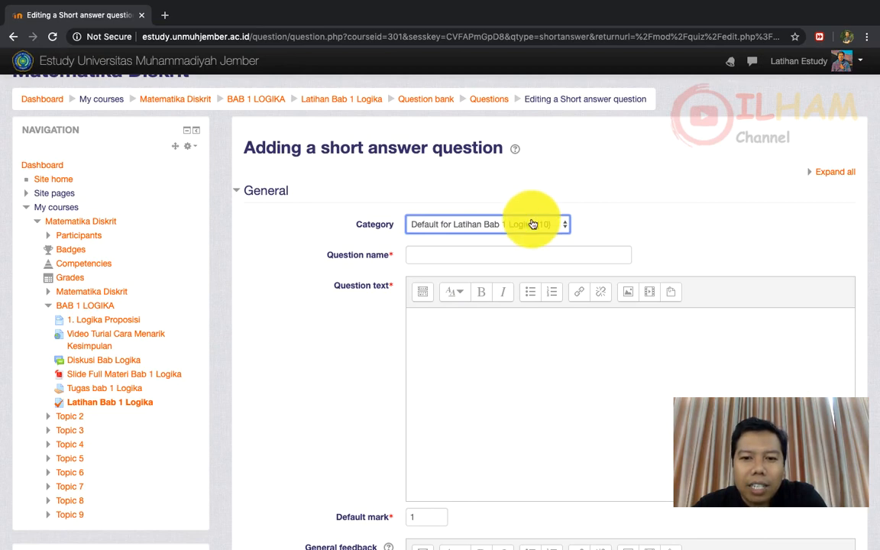
- Name the short answer question "Soal isian 1"
click(486, 253)
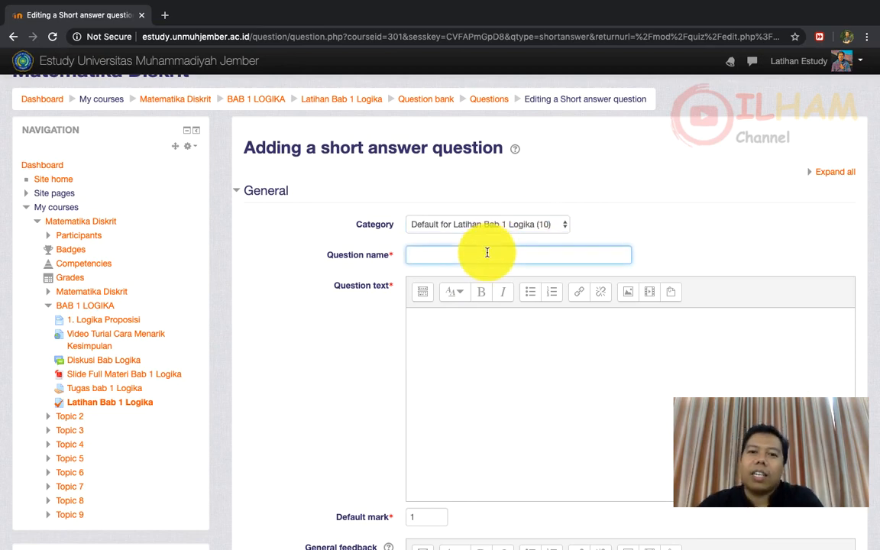
scroll(486, 252, down, 2)
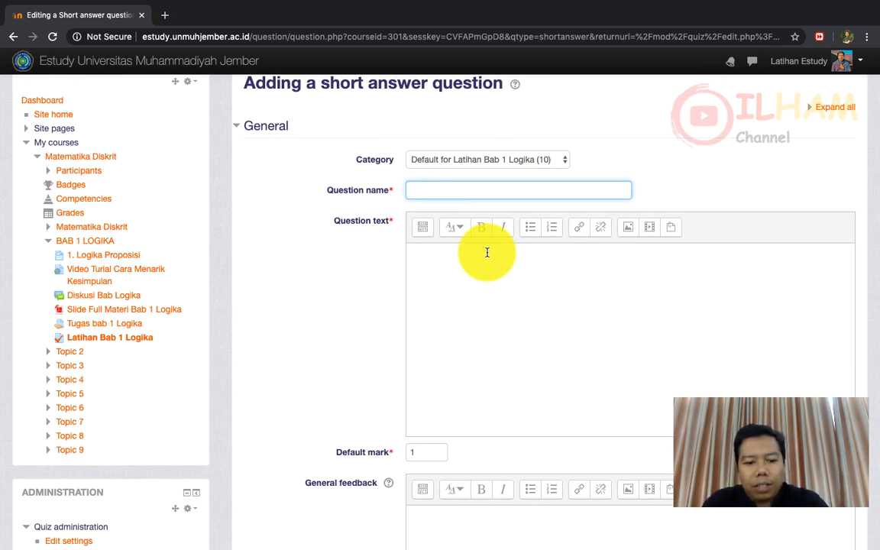
text(1)
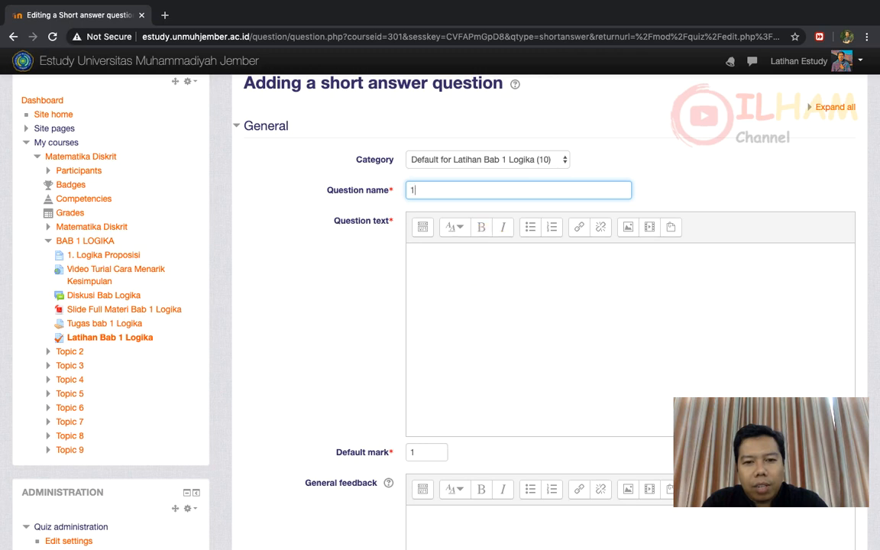
text(. )
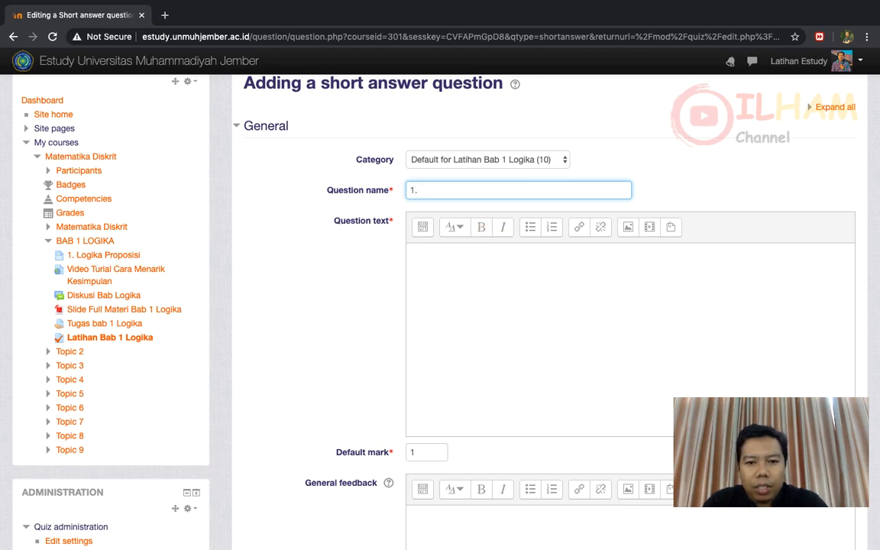
text(Soal )
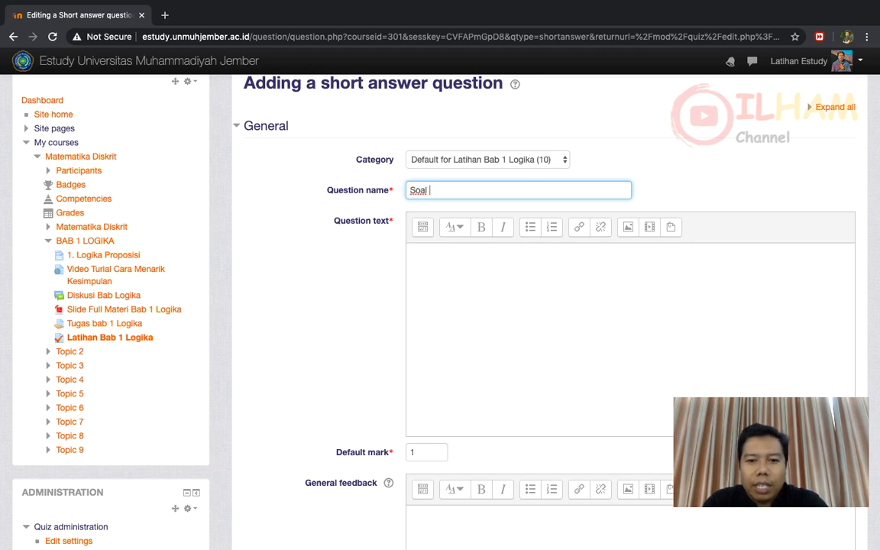
text(isi 1)
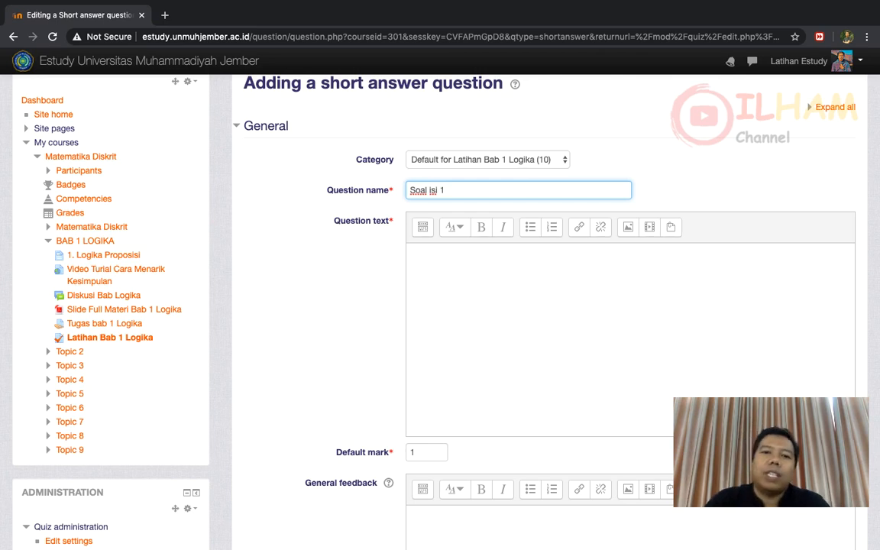
click(437, 191)
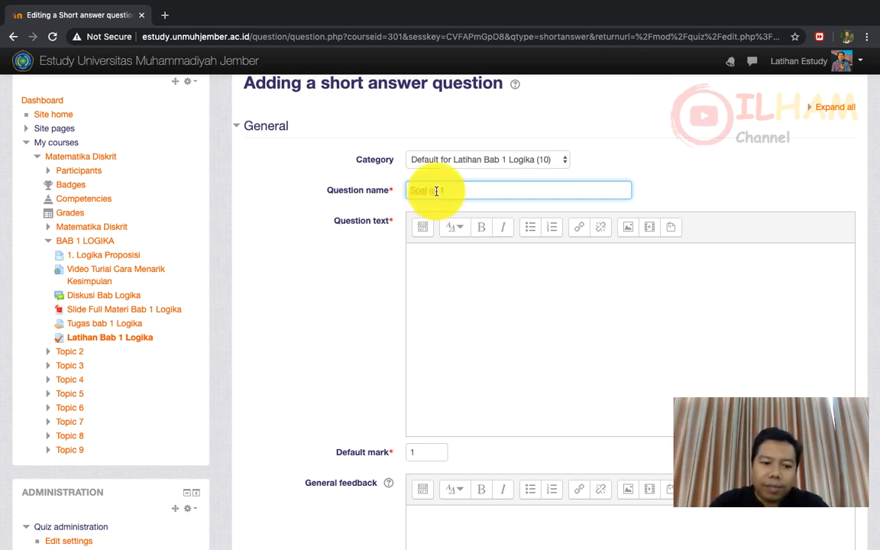
text(an)
- Enter "Berbentuk apakah bumi ini?" as the text of the short answer question
click(425, 255)
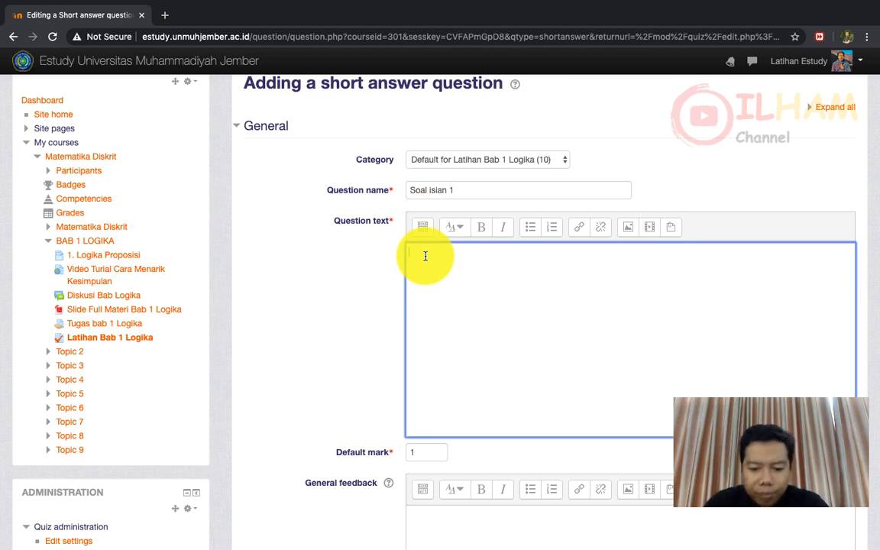
text(Beer)
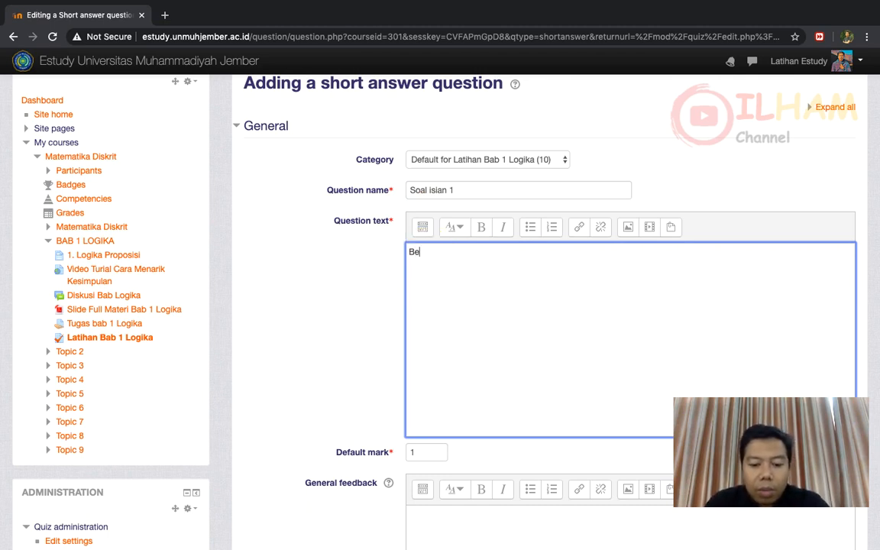
key(BackSpace)
key(BackSpace)
text(rb)
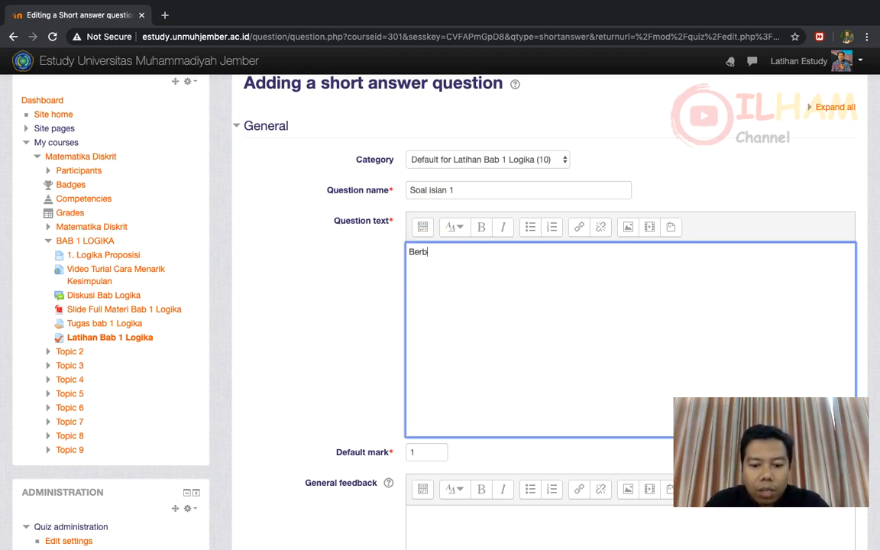
text(entuk apakah )
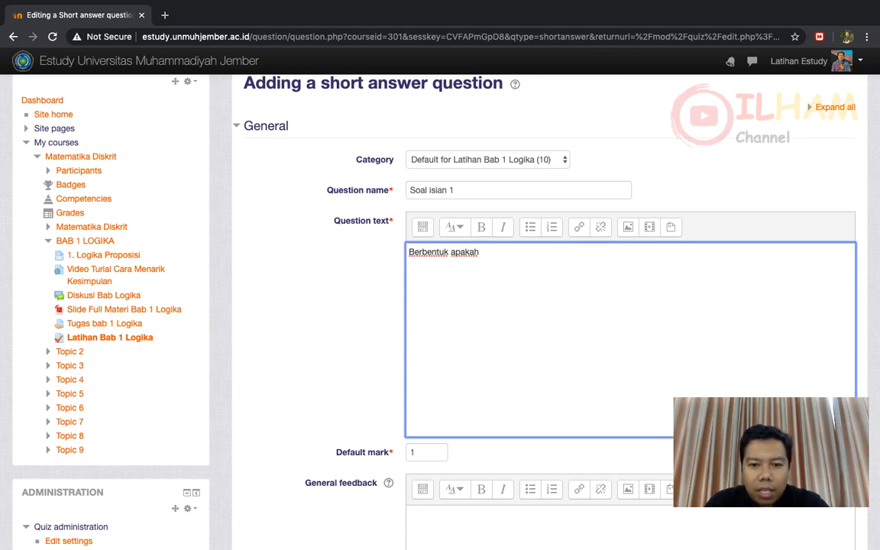
text(bu)
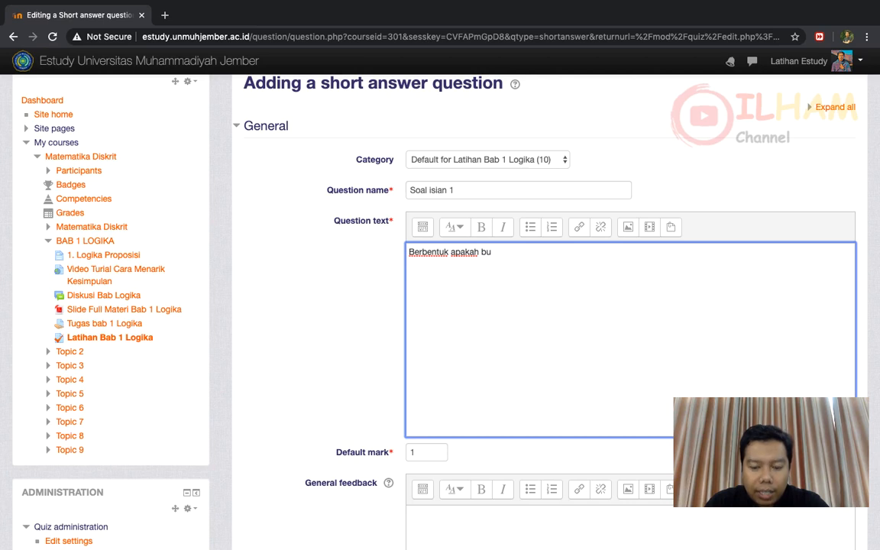
text(mi ini)
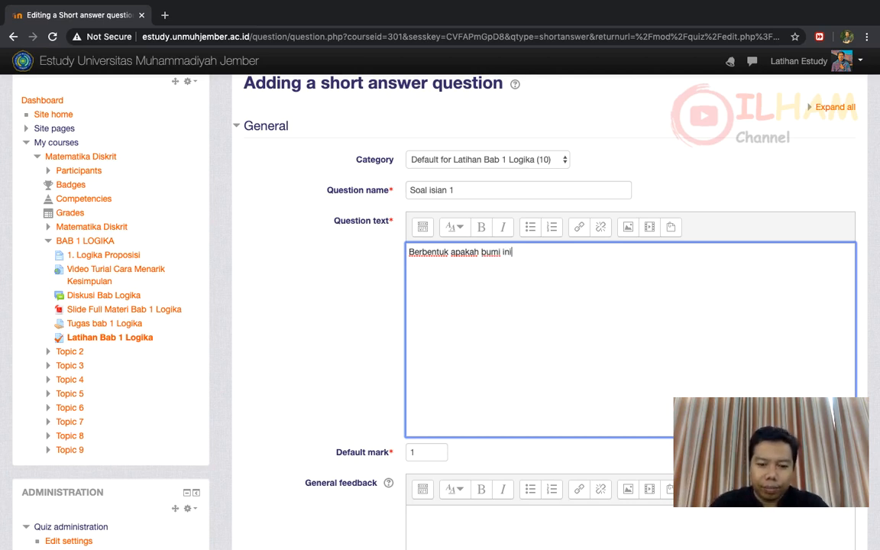
text(?)
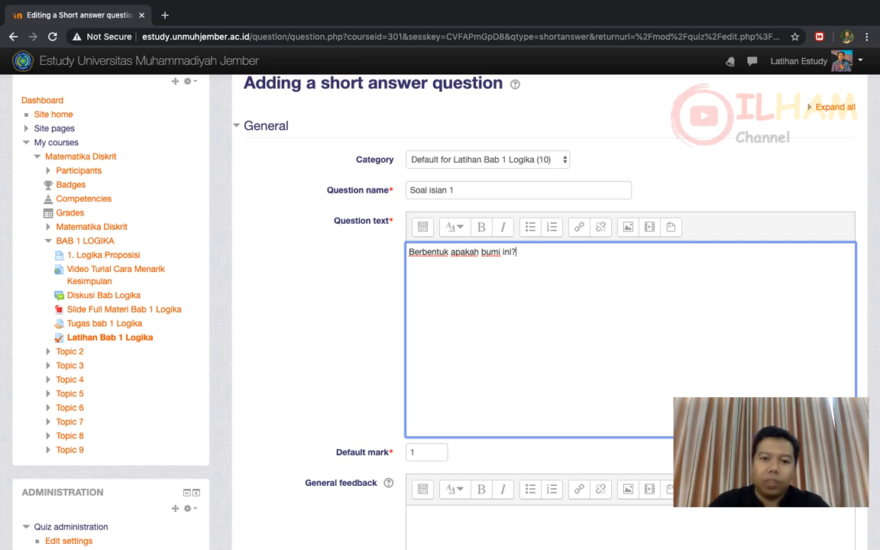
scroll(439, 293, down, 5)
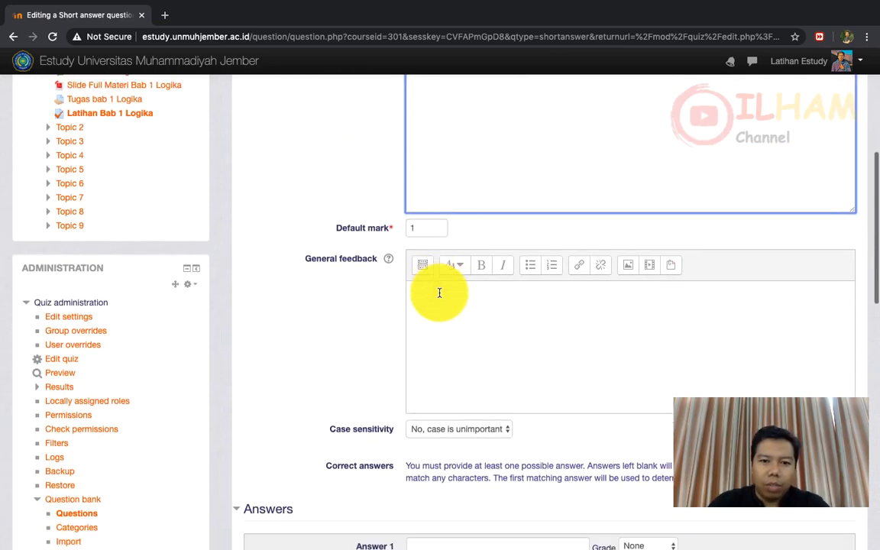
scroll(439, 293, up, 3)
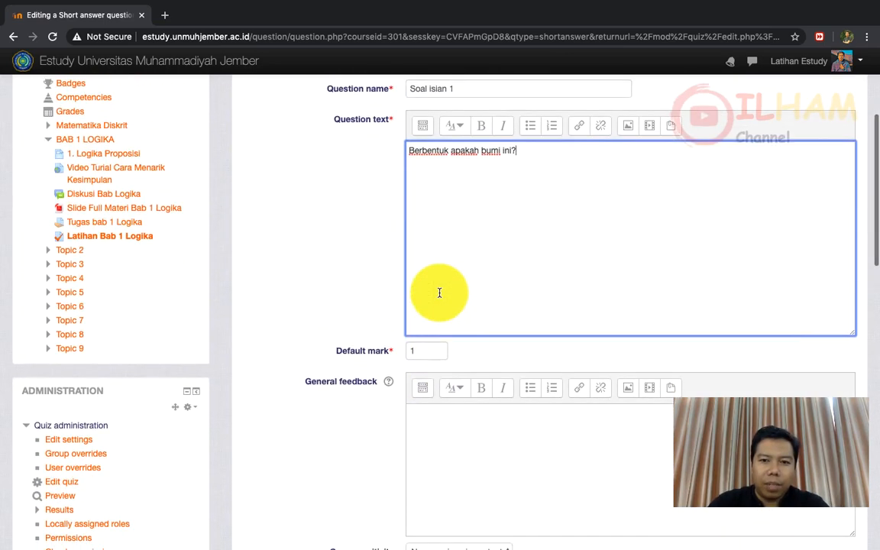
- Enter "Bulat" as Answer 1 of the short answer question
scroll(439, 292, down, 5)
scroll(439, 296, up, 2)
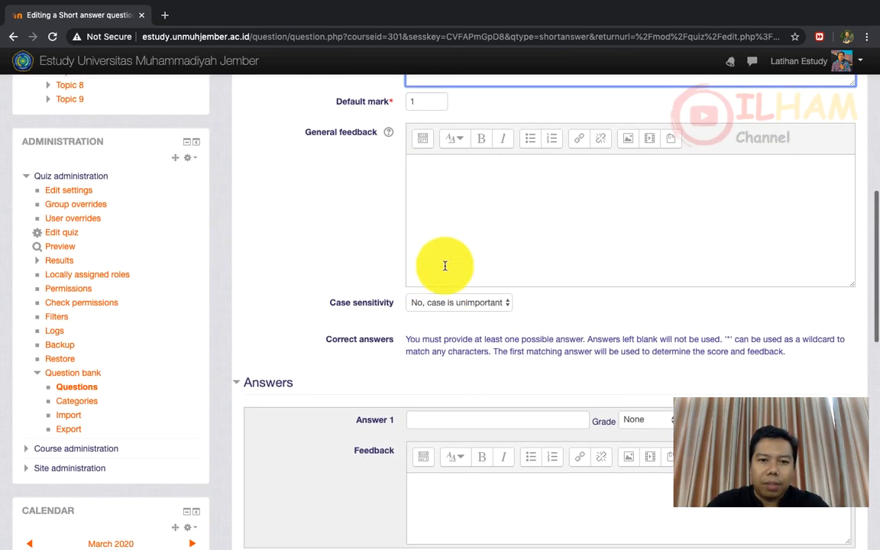
click(475, 168)
scroll(475, 169, up, 2)
scroll(475, 169, down, 2)
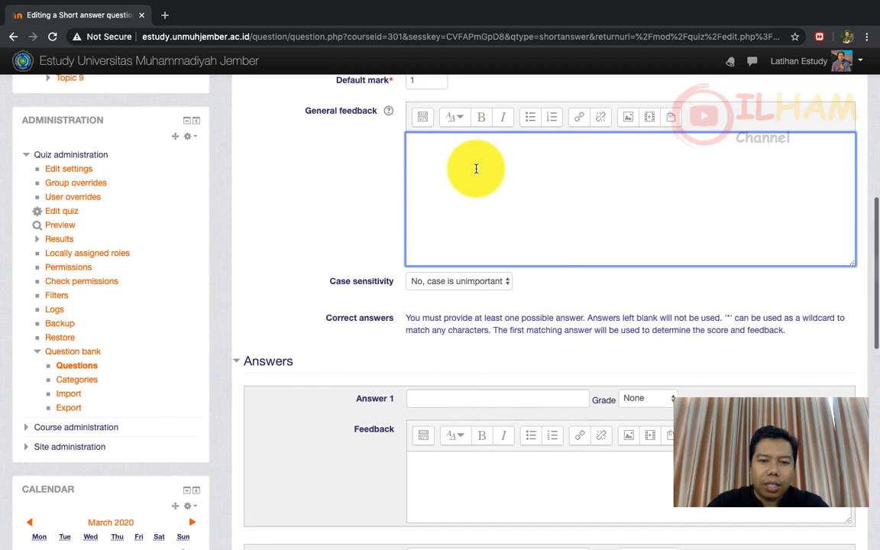
scroll(475, 168, down, 3)
scroll(474, 169, down, 2)
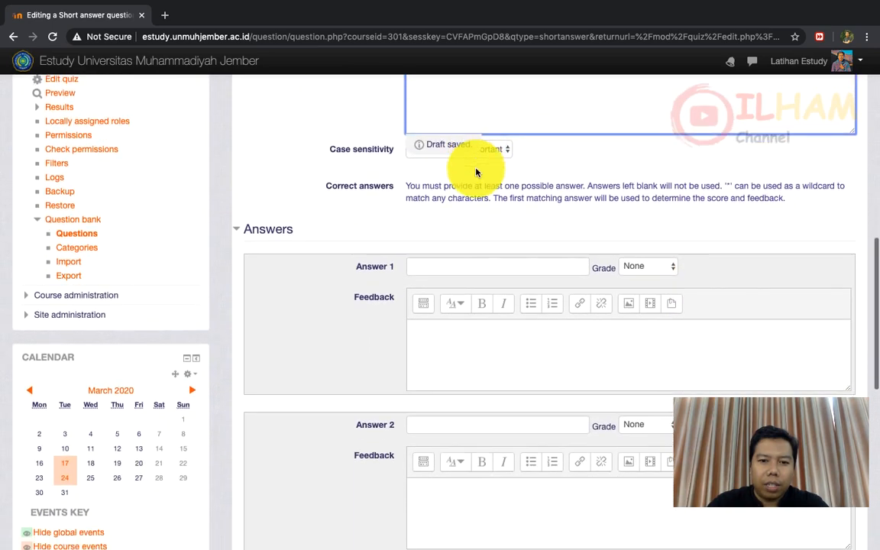
click(426, 238)
scroll(426, 238, down, 2)
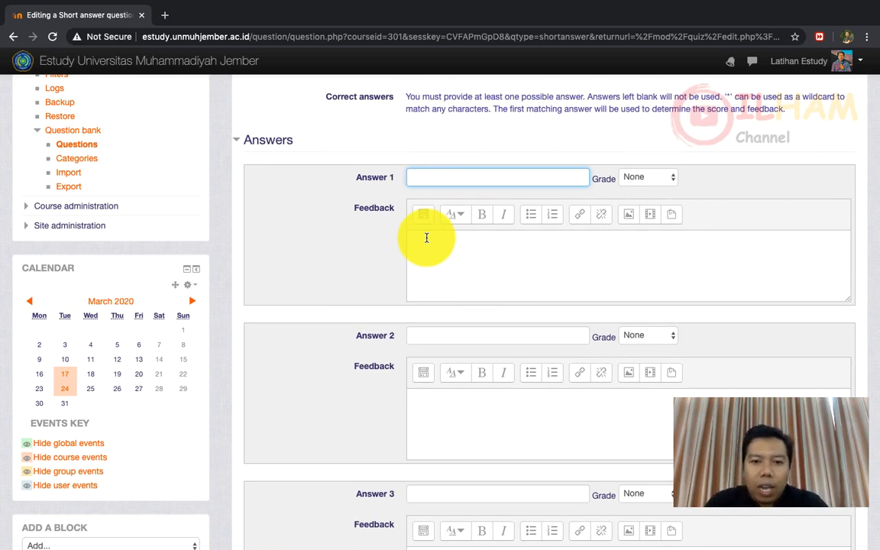
text(Bulat)
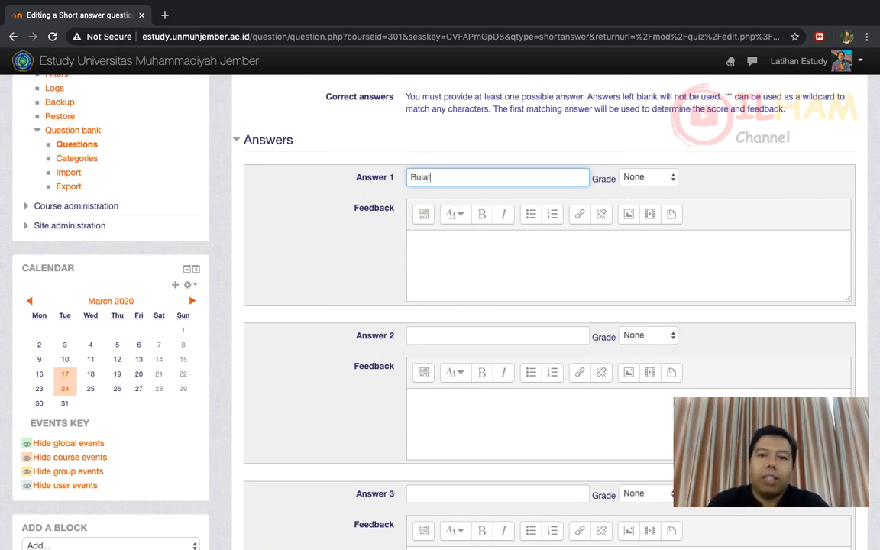
click(674, 183)
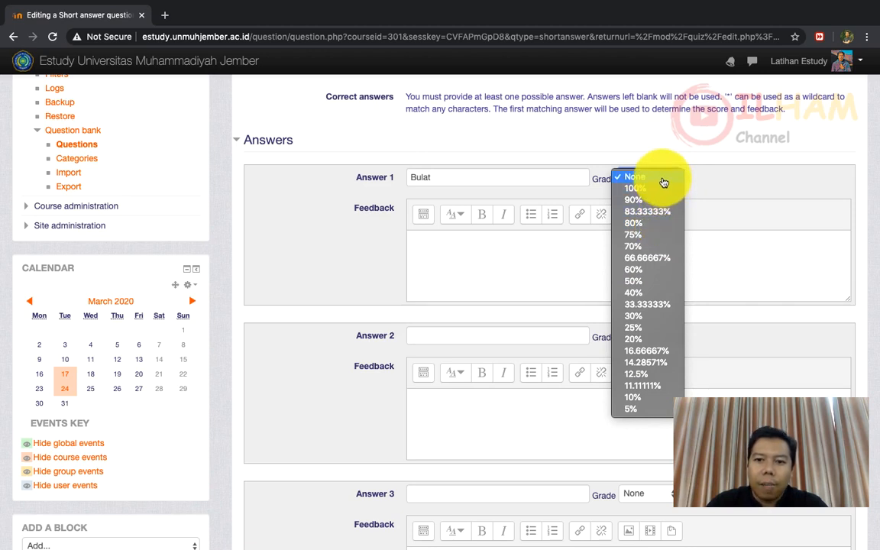
click(705, 224)
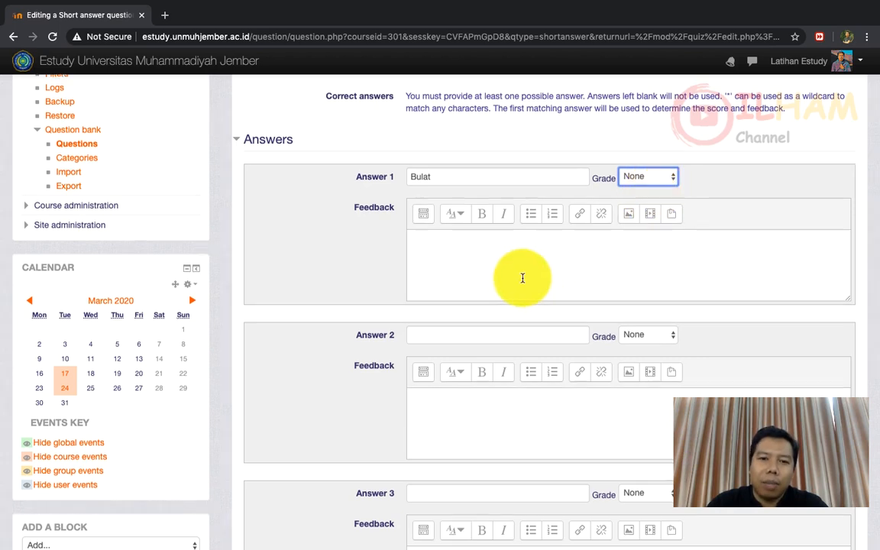
- Enter "Oval" as Answer 2 of the short answer question
scroll(523, 275, down, 2)
click(489, 278)
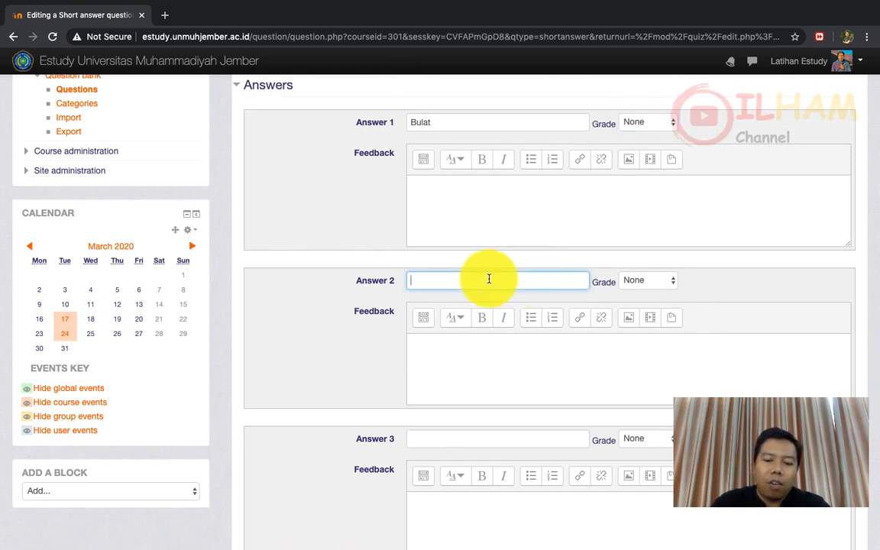
text(Oval)
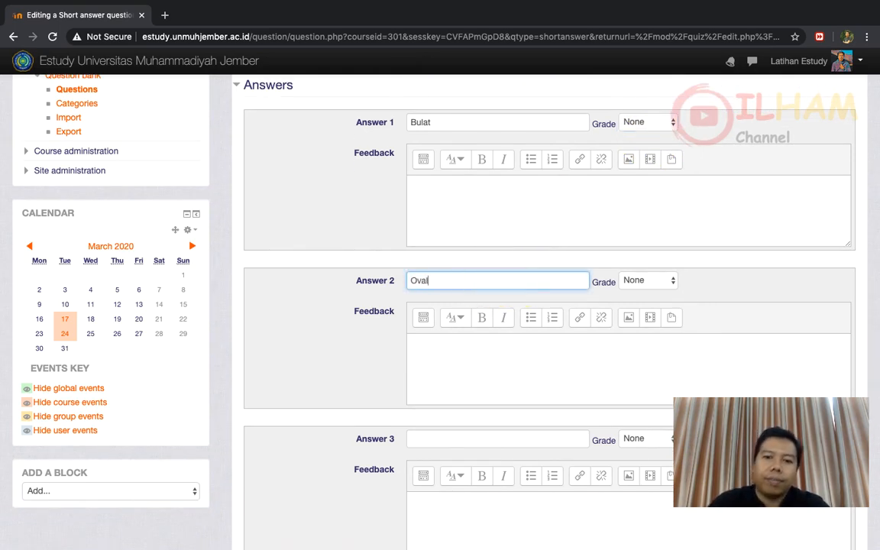
click(669, 281)
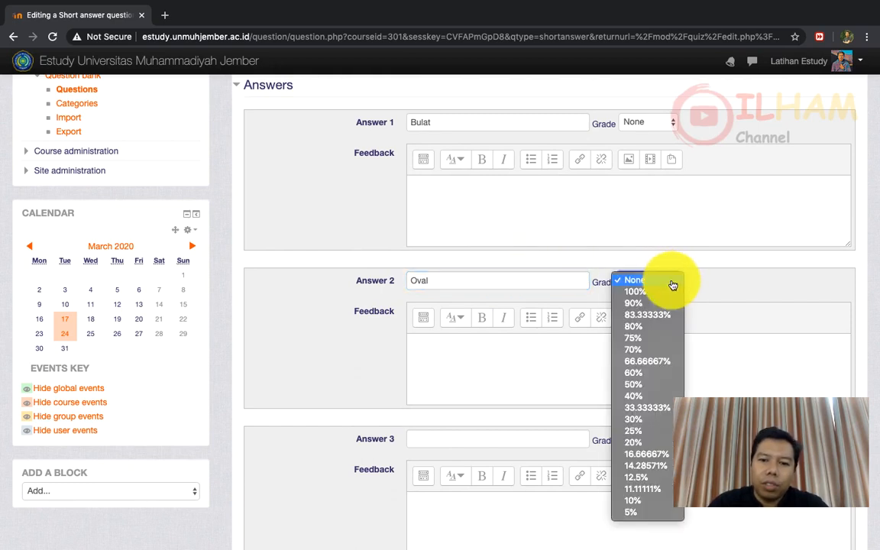
click(678, 124)
- Set the grade of the answer "Bulat" to 25% and the grade of "Oval" to 100%
click(678, 124)
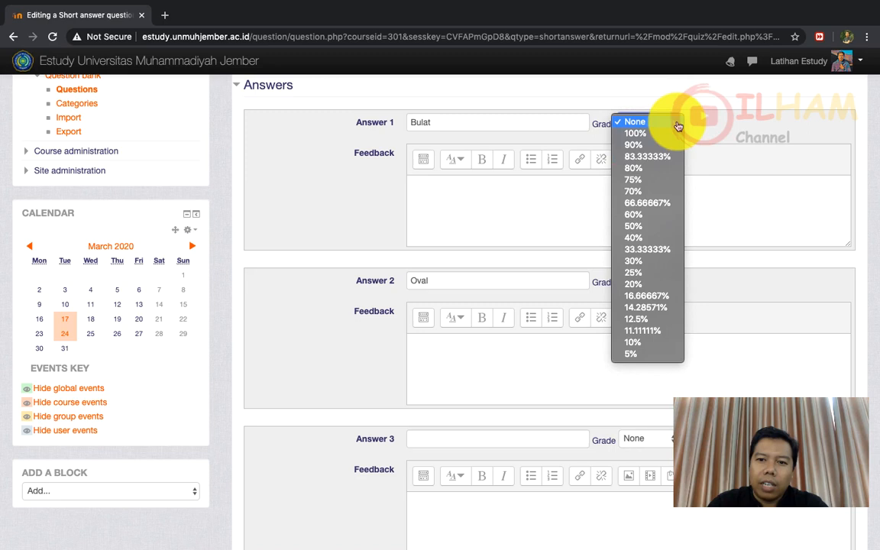
click(648, 274)
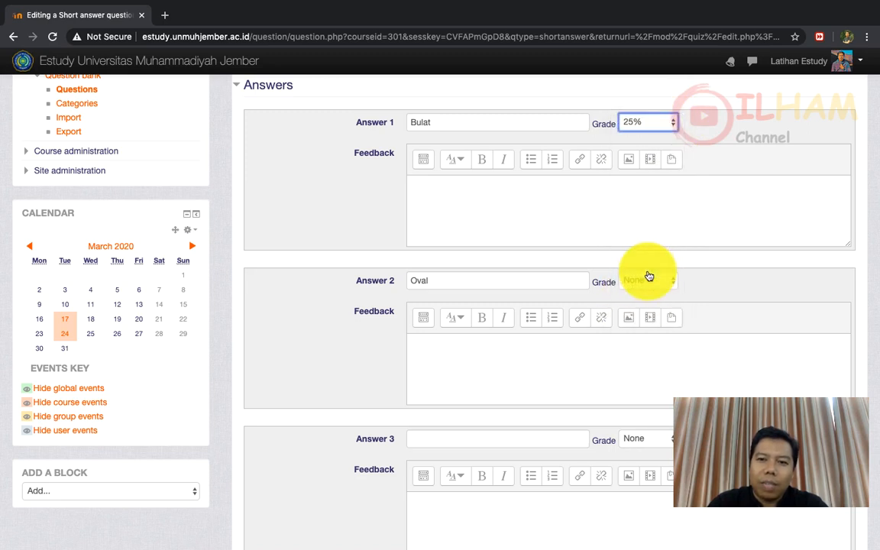
click(666, 282)
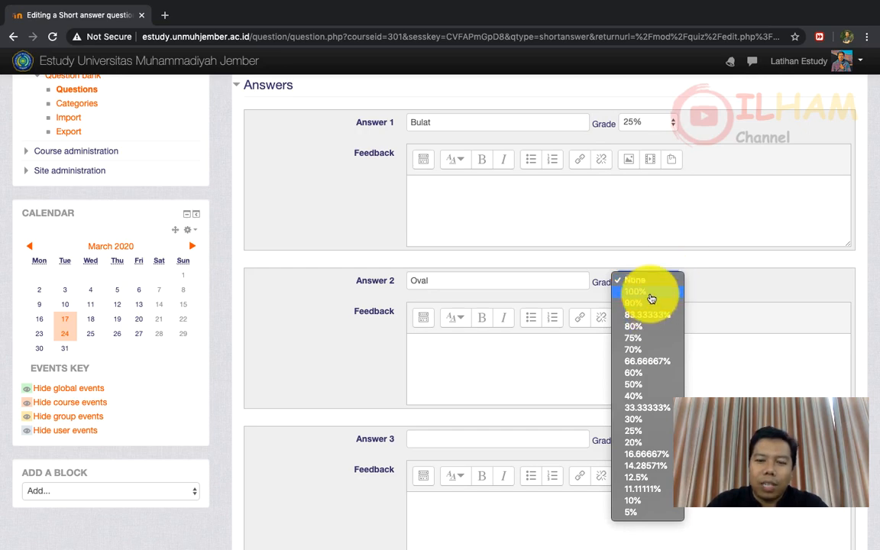
click(650, 293)
- Enter "Kotak" as Answer 3 and give it a grade of 5%
scroll(534, 382, down, 2)
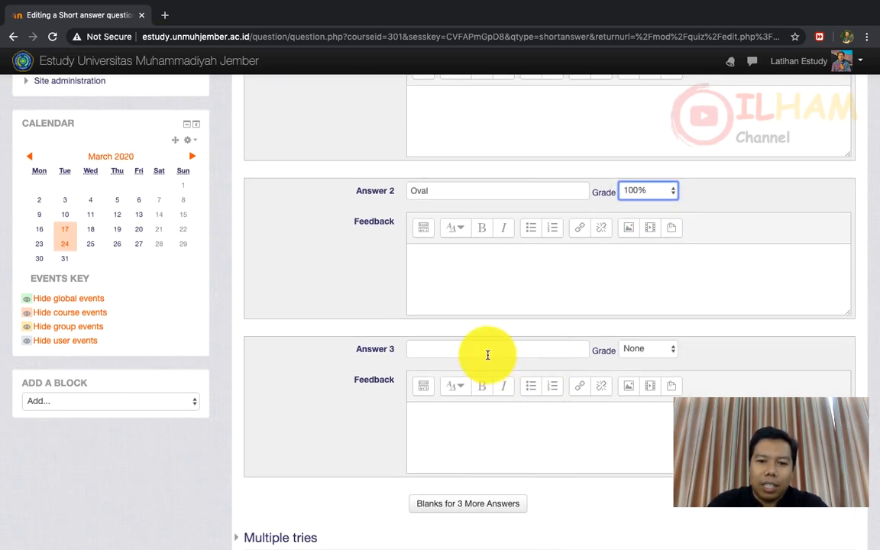
click(487, 354)
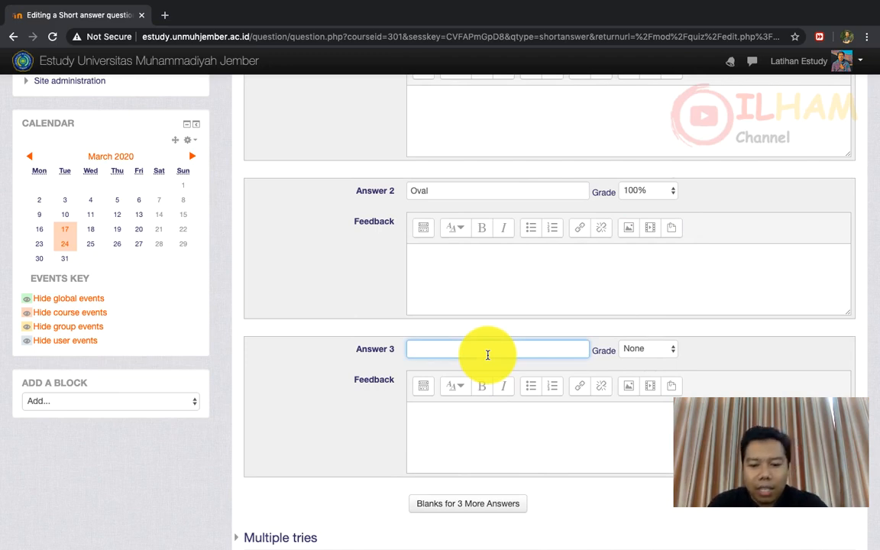
text(Kotak)
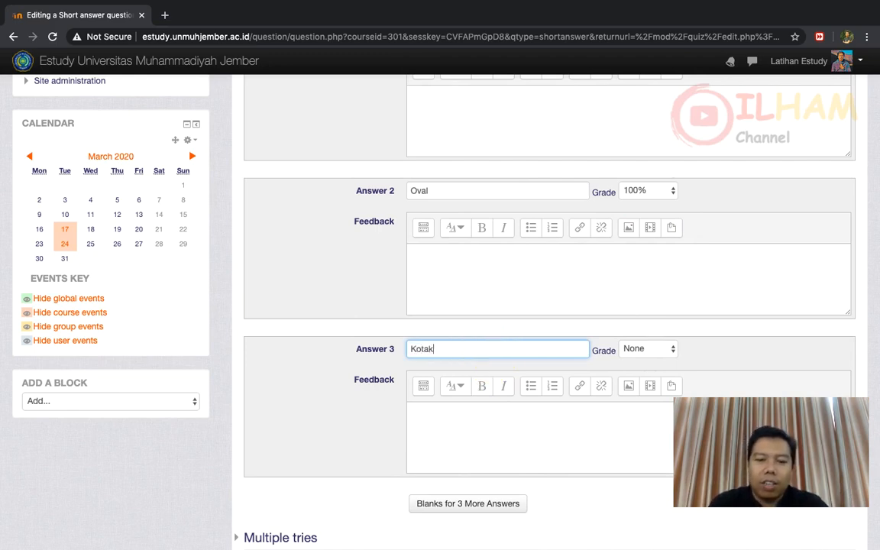
click(671, 352)
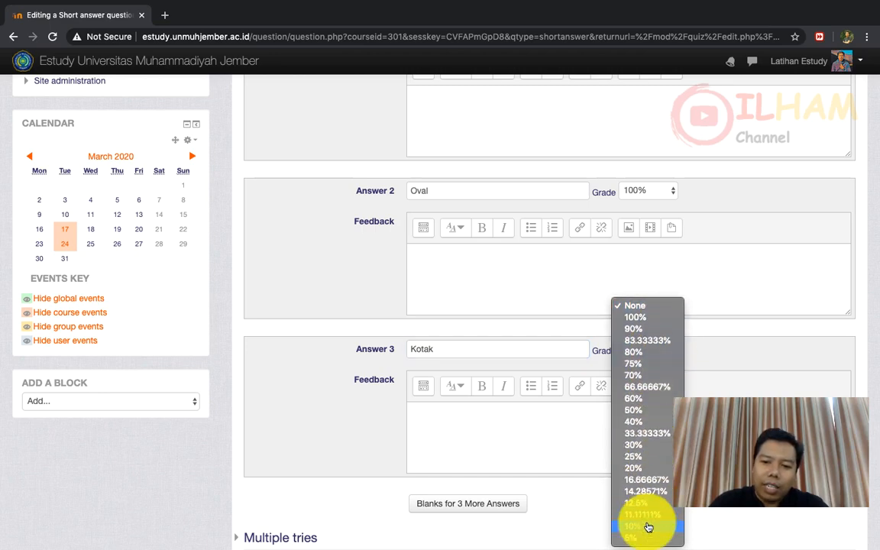
click(641, 537)
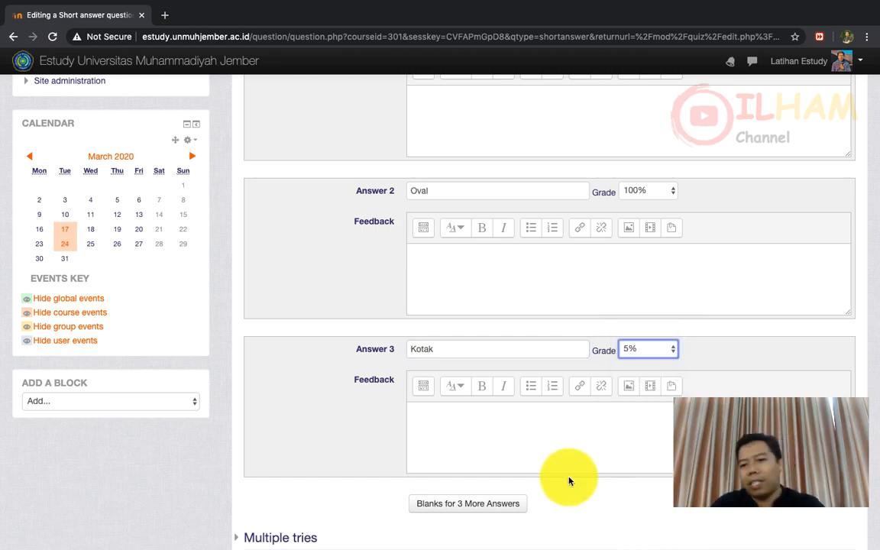
- Save the short answer question and locate "Soal isian 1" in the quiz's question list
scroll(572, 443, down, 5)
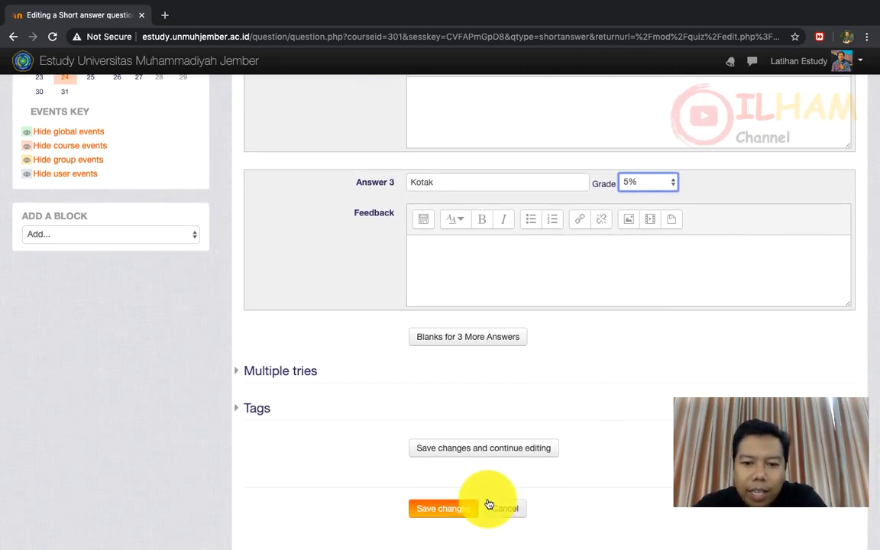
click(443, 509)
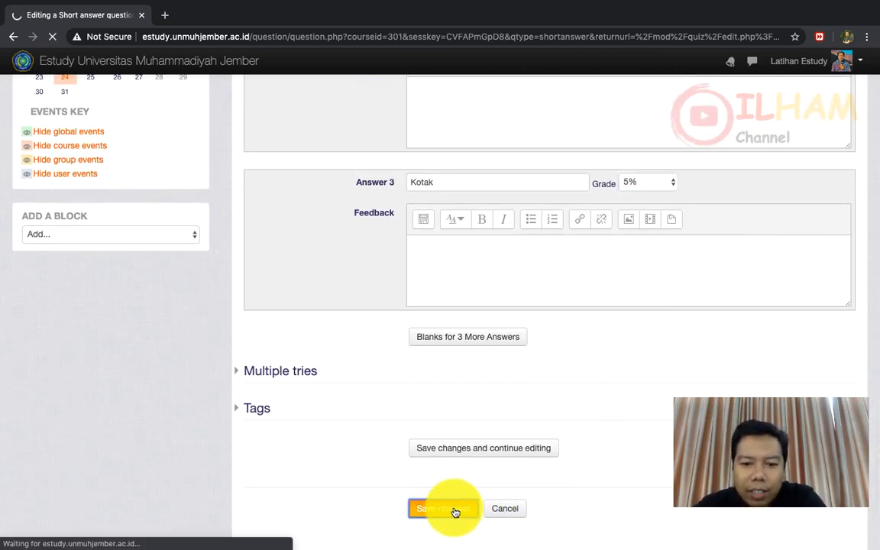
scroll(454, 512, down, 6)
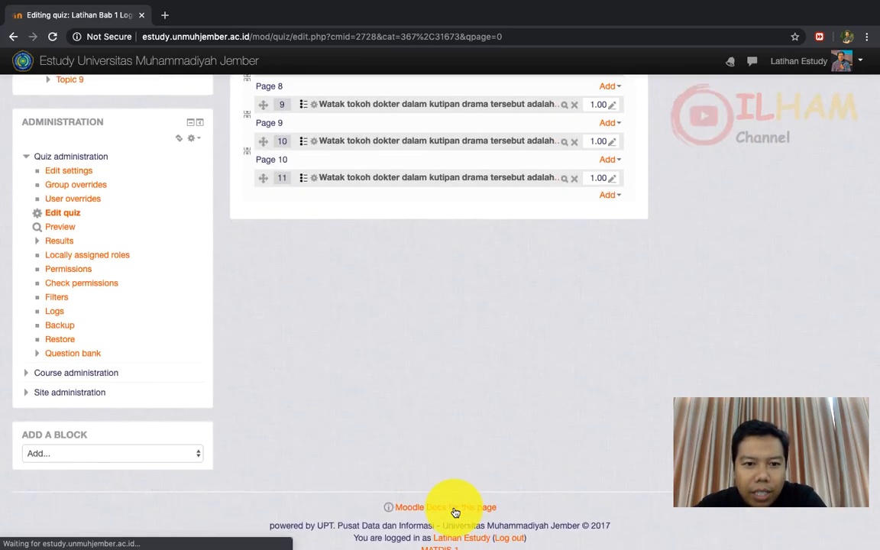
scroll(455, 511, up, 1)
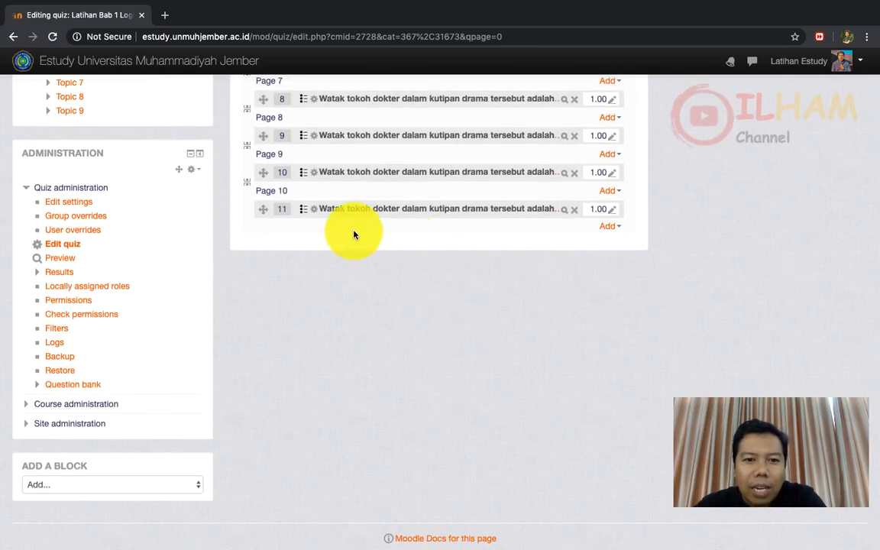
scroll(362, 219, up, 7)
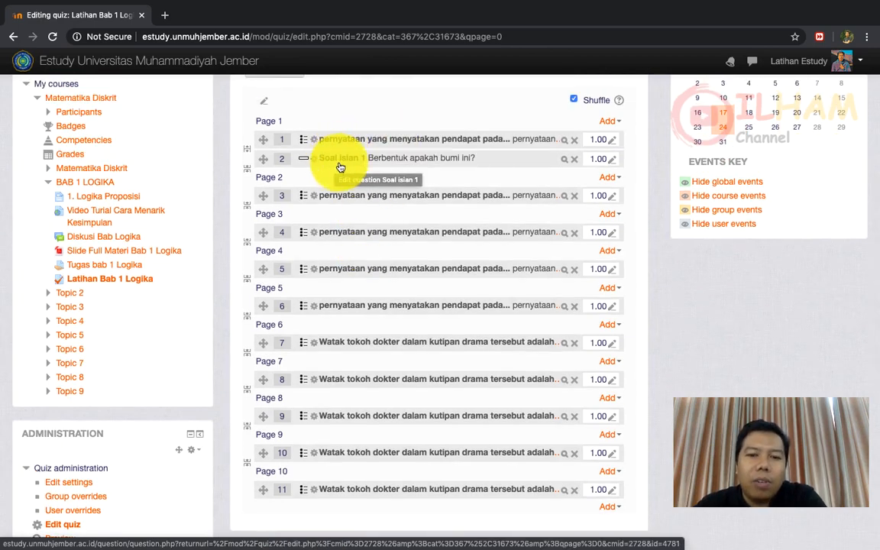
- Turn off question shuffling for the quiz section
scroll(353, 165, up, 1)
scroll(353, 165, up, 2)
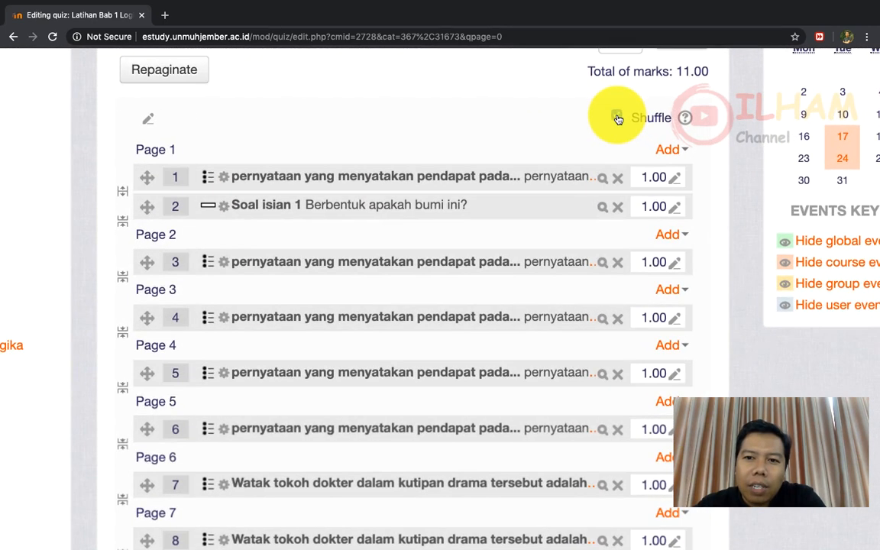
click(617, 117)
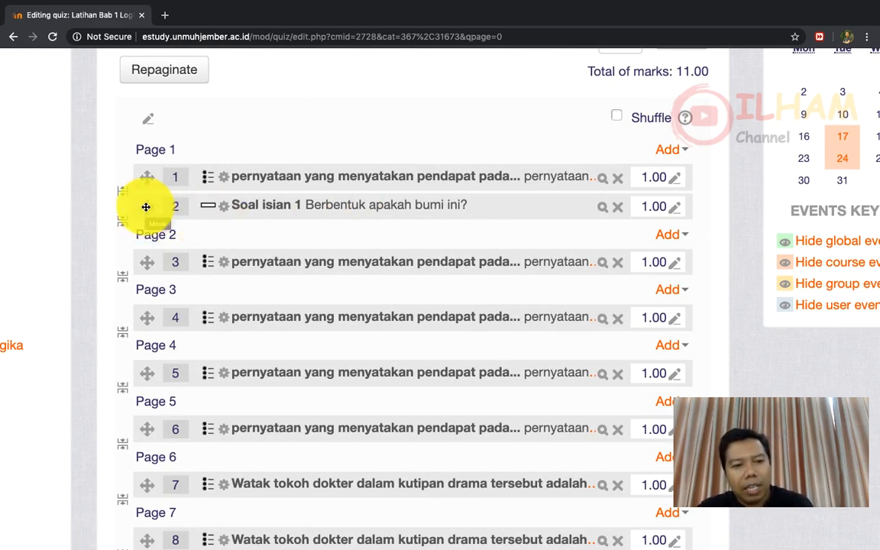
- Move "Soal isian 1" to the end of the quiz, after the last question on Page 10
drag(146, 207, 154, 545)
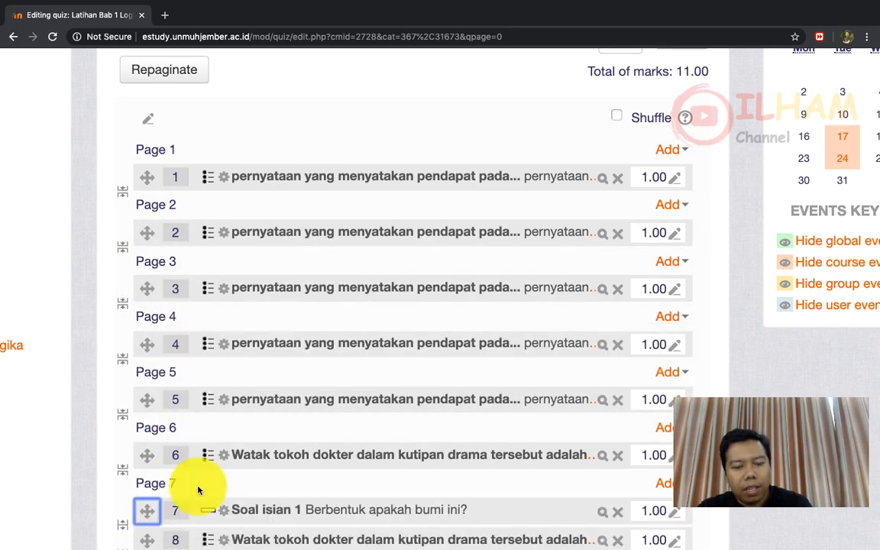
scroll(199, 489, down, 5)
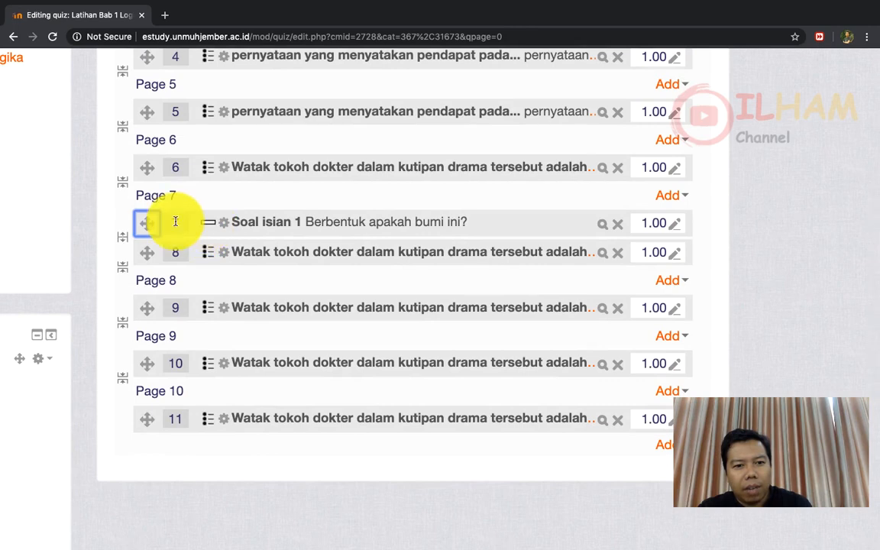
drag(148, 223, 154, 439)
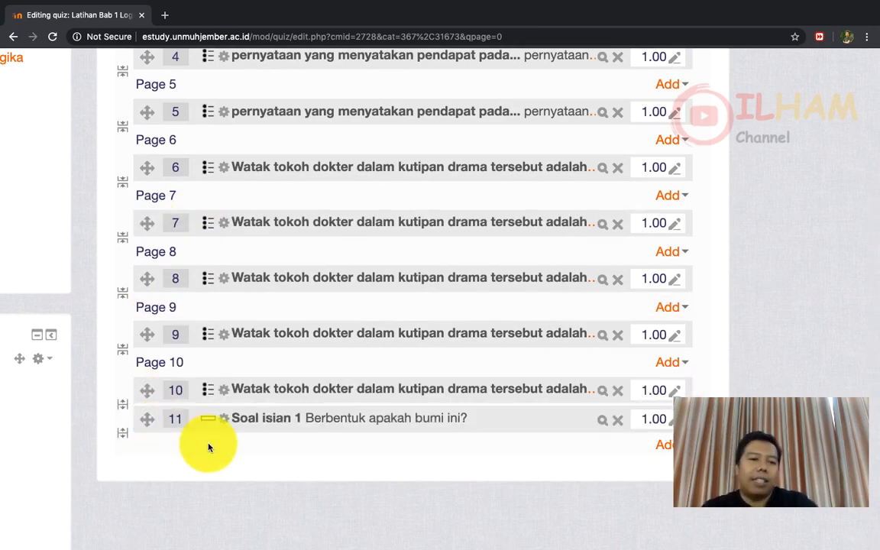
- Start adding a new Multiple choice question on Page 1 of the quiz
scroll(209, 447, up, 10)
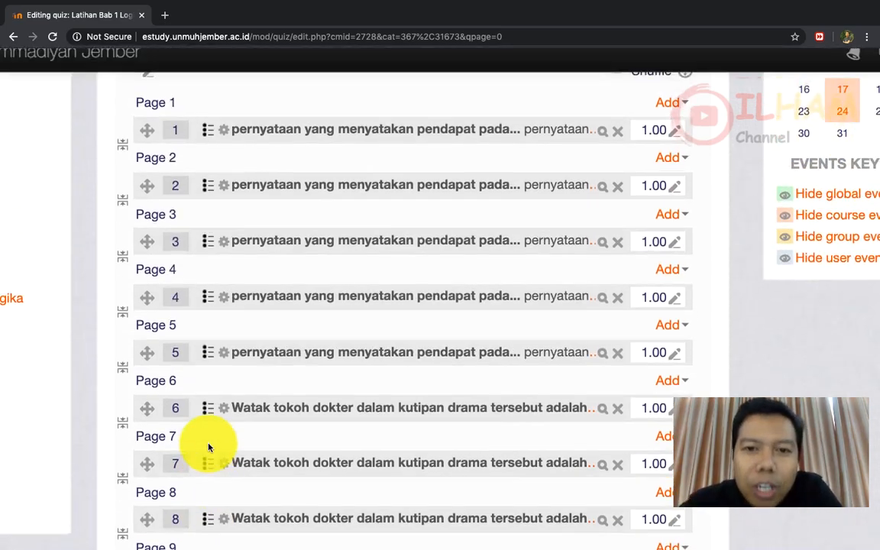
scroll(210, 449, down, 2)
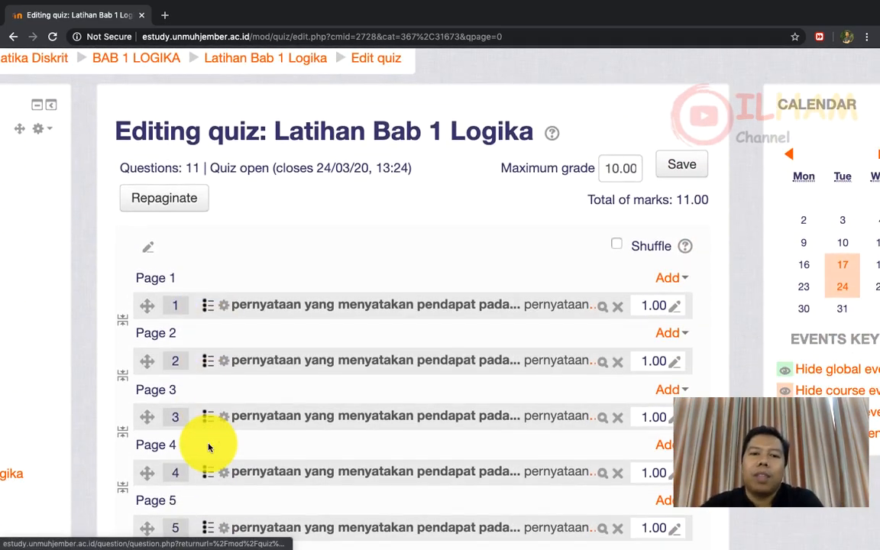
scroll(209, 448, down, 2)
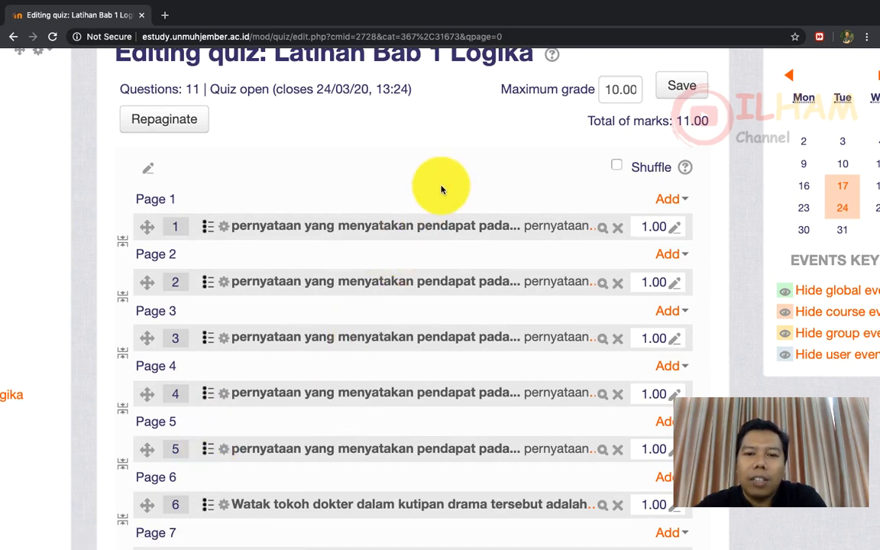
scroll(512, 193, up, 1)
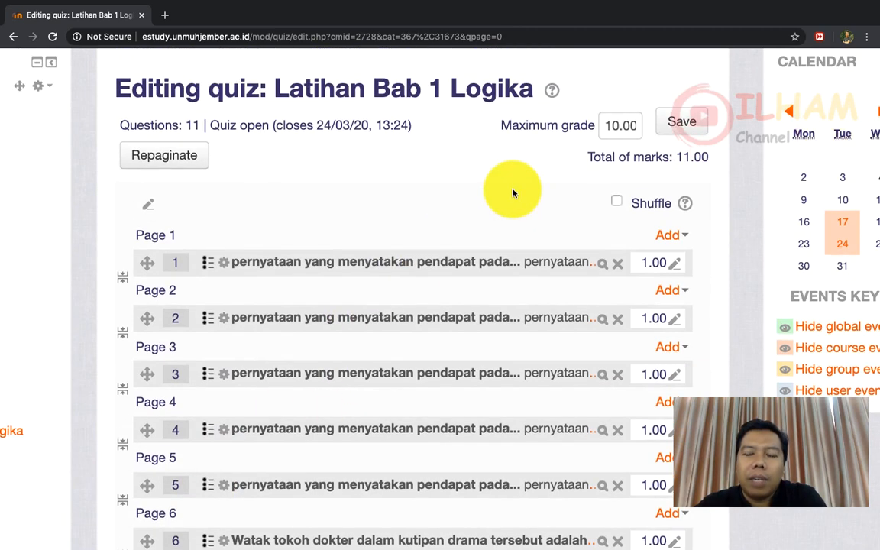
scroll(512, 192, up, 2)
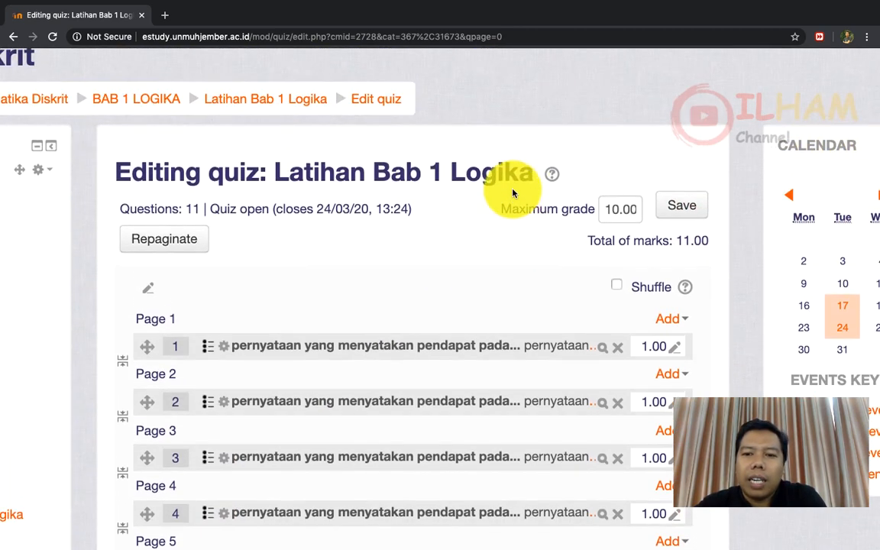
click(673, 320)
click(632, 324)
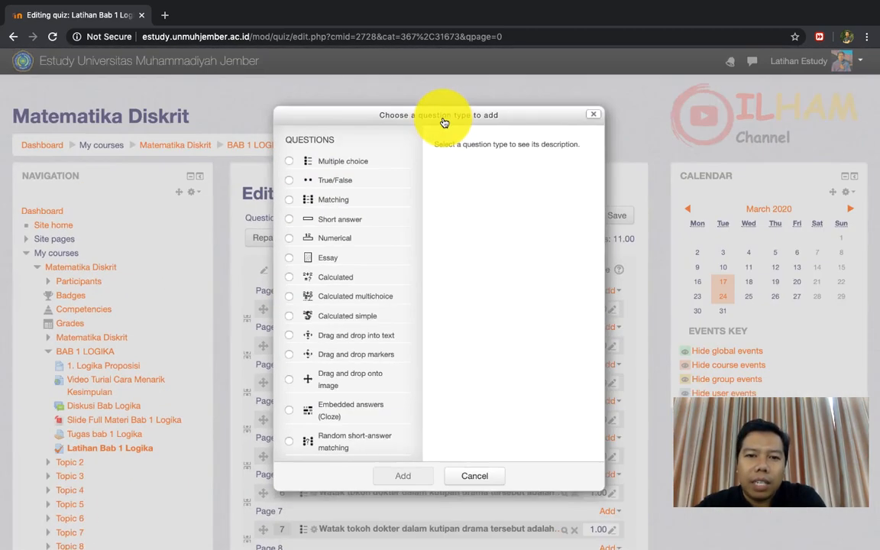
click(290, 162)
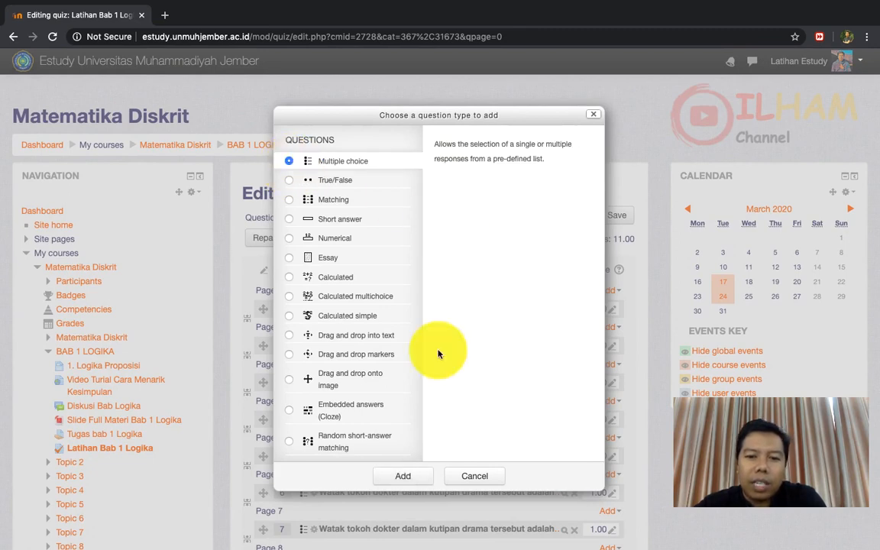
click(403, 475)
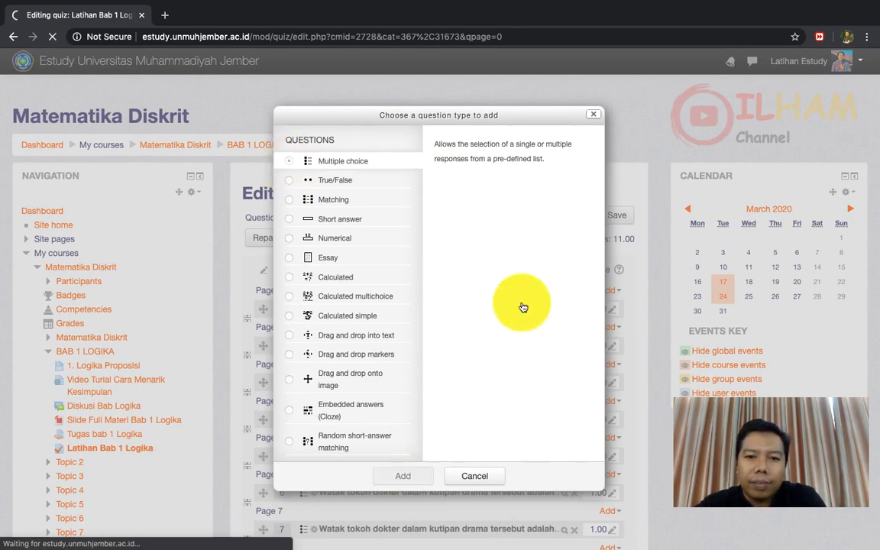
- Name the question "12" and enter a person's first name followed by "berjenis kelamin apa?" as the question text
scroll(523, 307, down, 2)
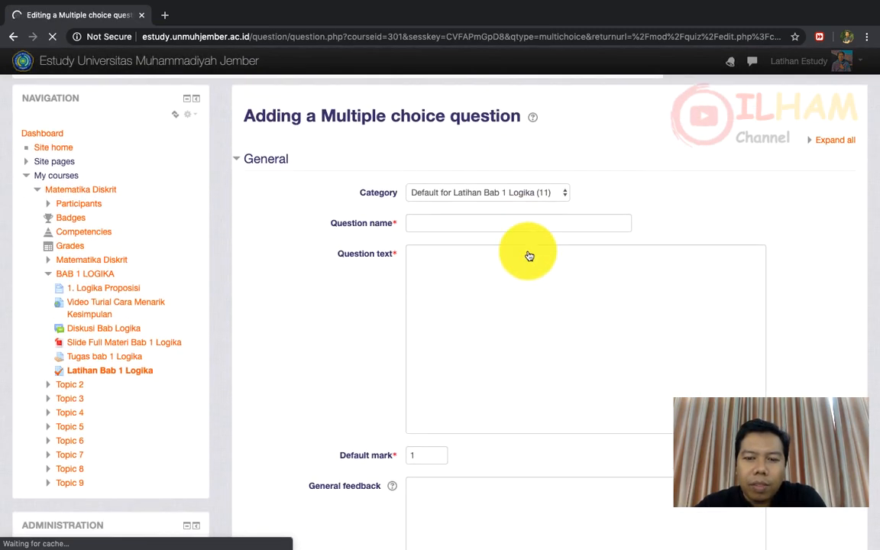
click(488, 225)
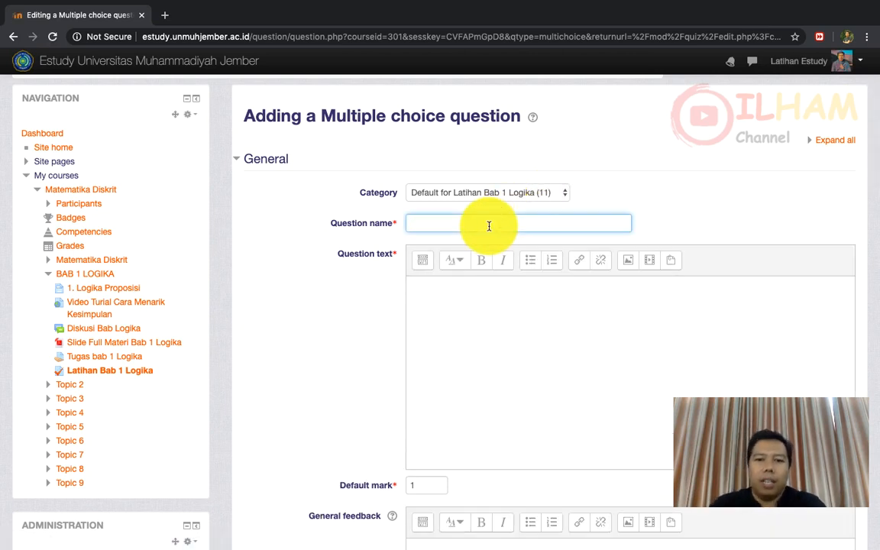
text(12)
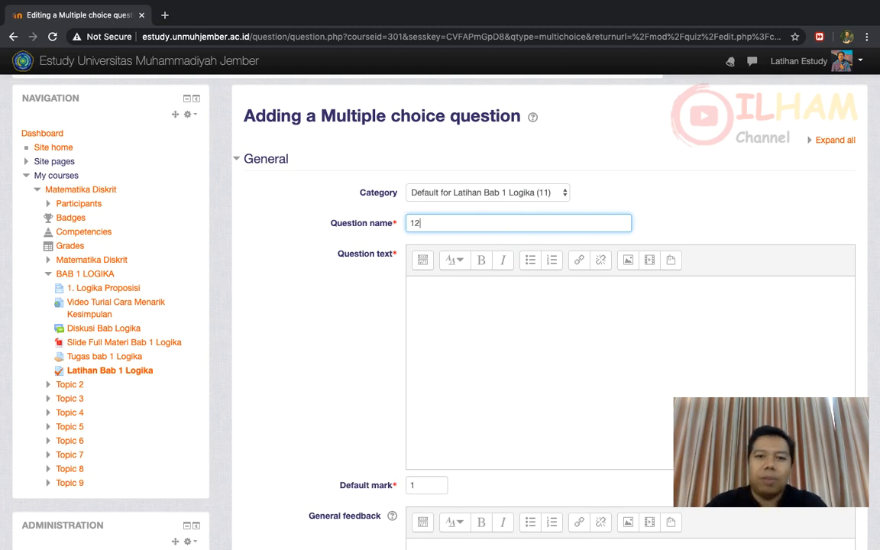
click(444, 283)
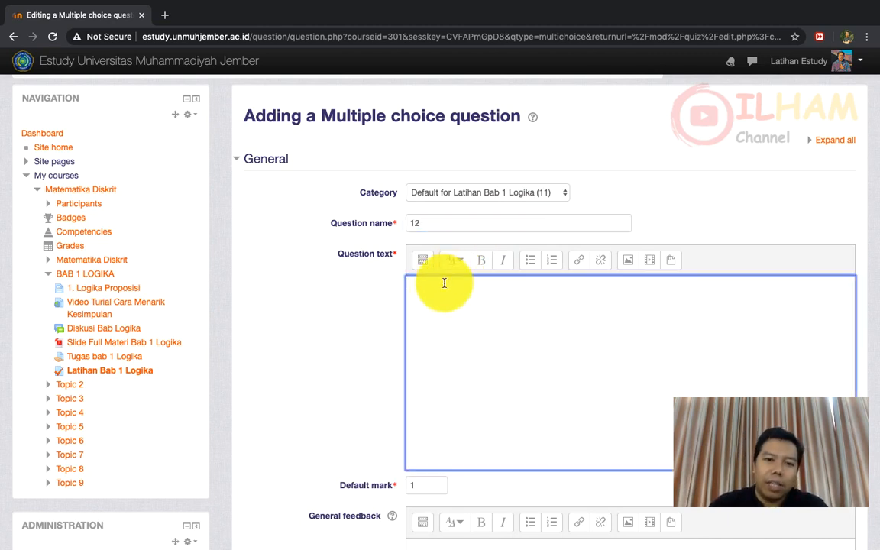
scroll(444, 283, down, 2)
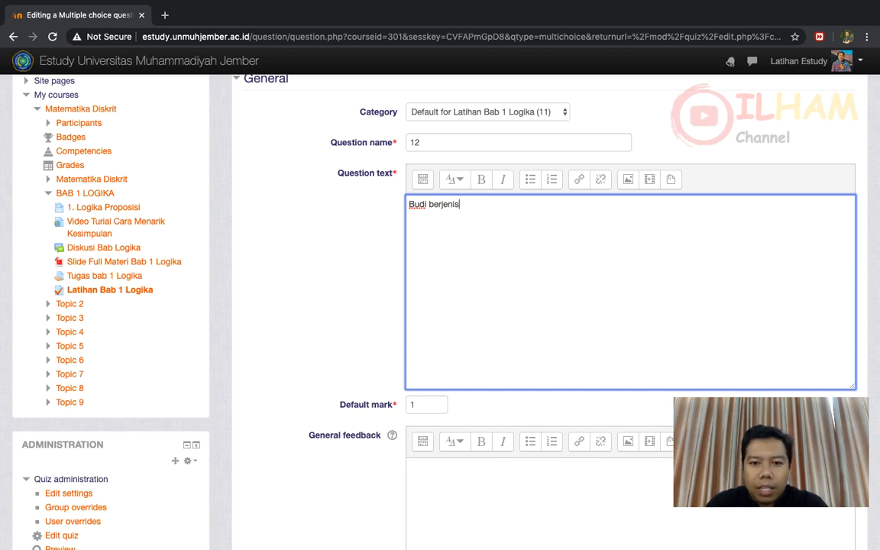
text(kelam)
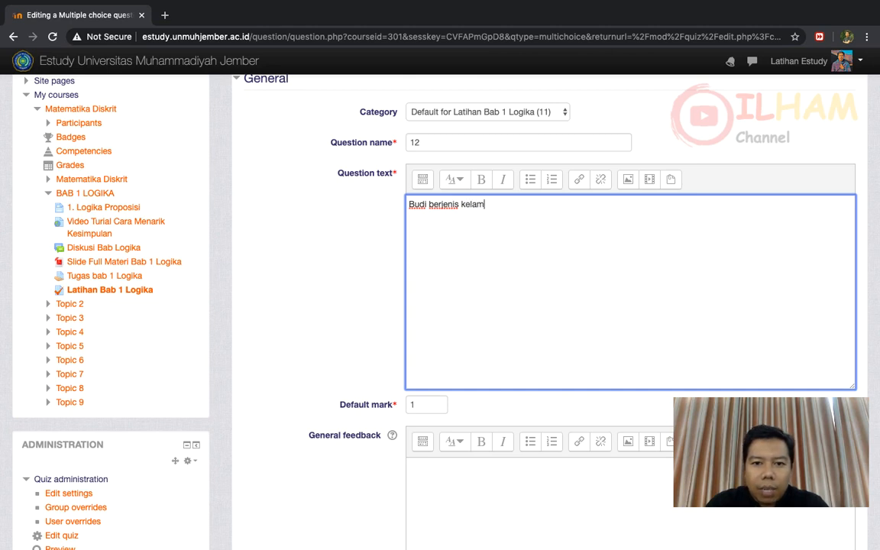
text(in apa?)
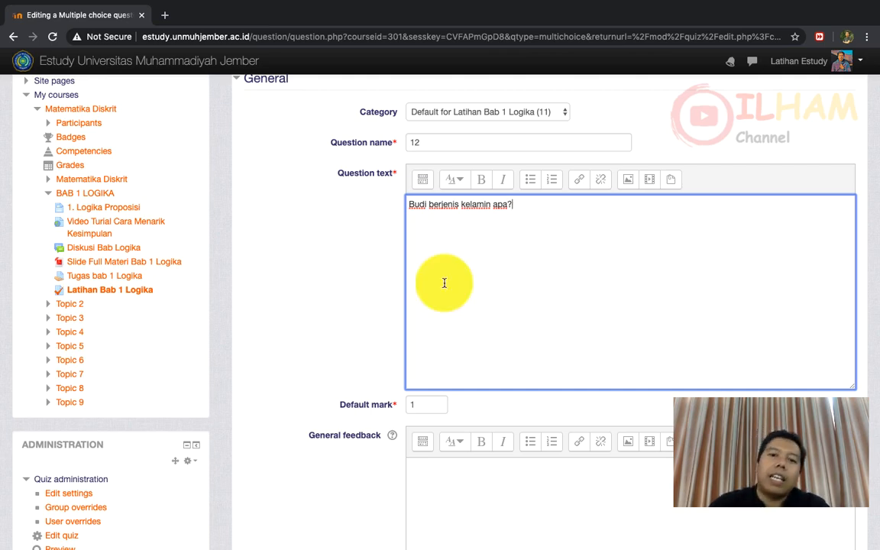
- Enter "Laki-laki" as the answer text of Choice 1
scroll(444, 327, down, 2)
click(443, 328)
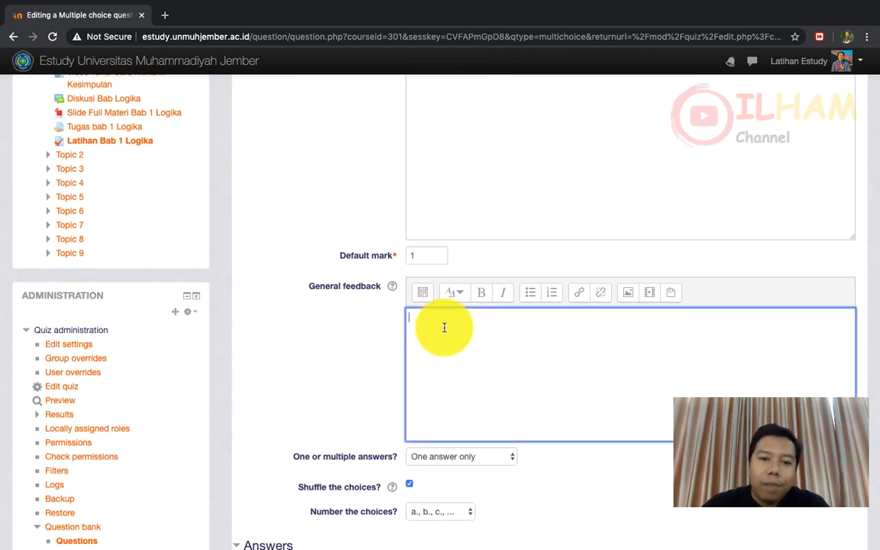
scroll(444, 328, down, 3)
scroll(445, 332, down, 1)
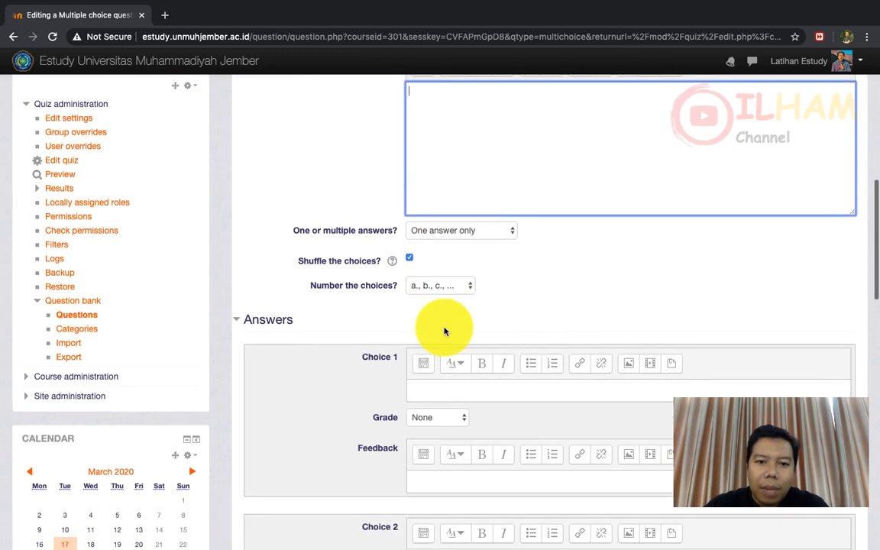
scroll(446, 330, down, 2)
scroll(445, 286, down, 2)
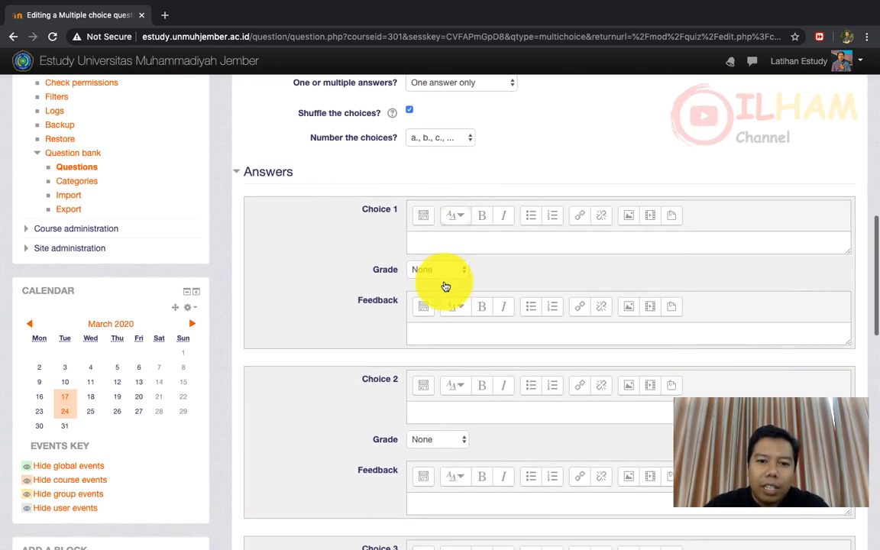
click(445, 241)
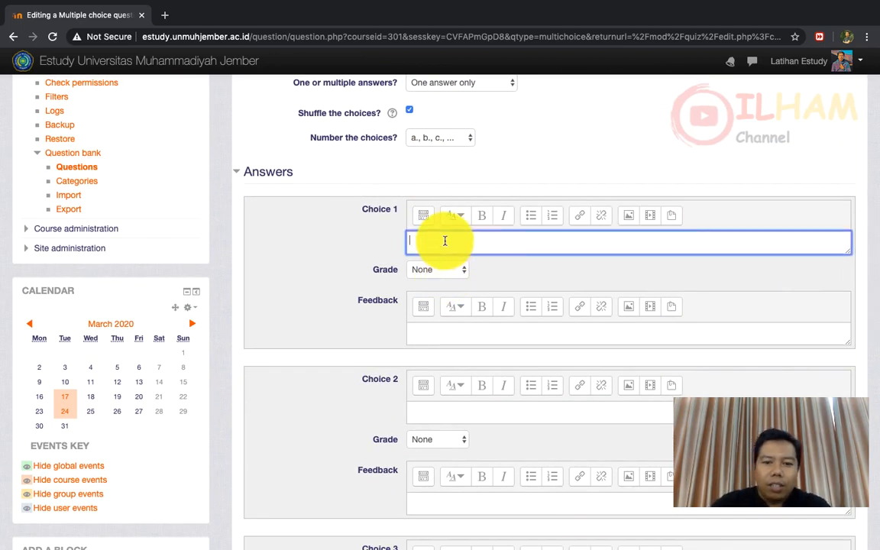
text(Laki-laki)
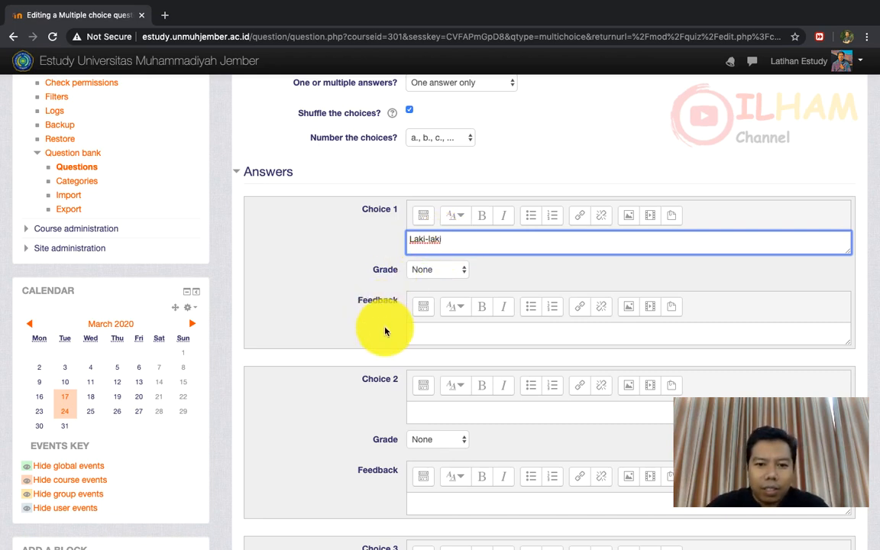
- Enter "Wanita" as Choice 2 and set the grade of Choice 1 to 100%
scroll(374, 324, down, 3)
click(420, 308)
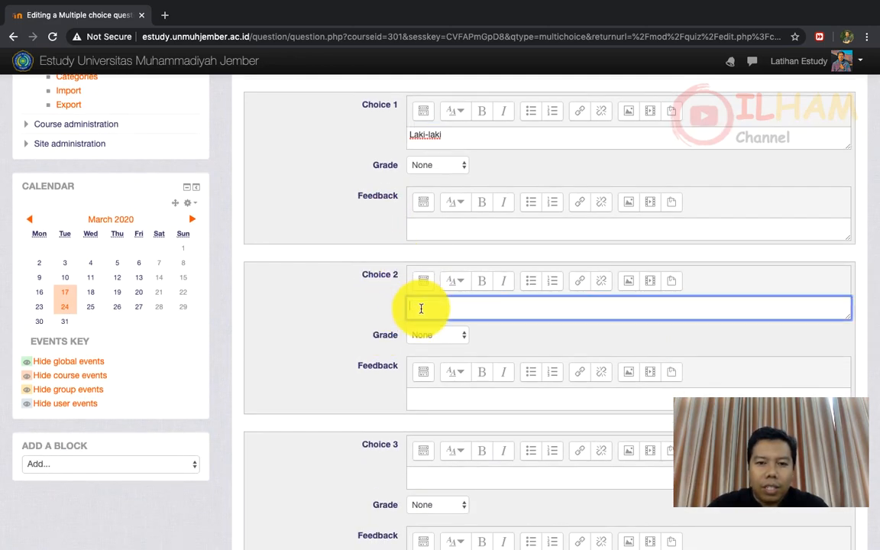
scroll(421, 309, up, 2)
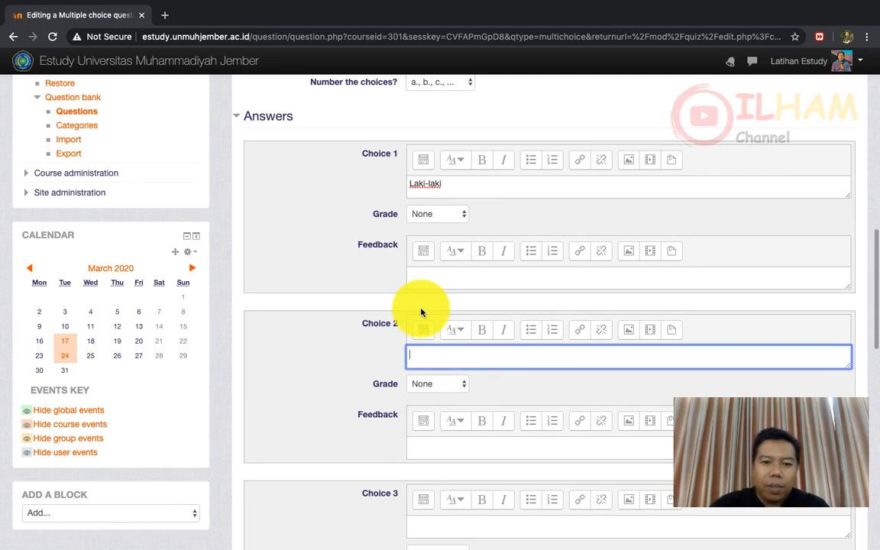
text(Wanita)
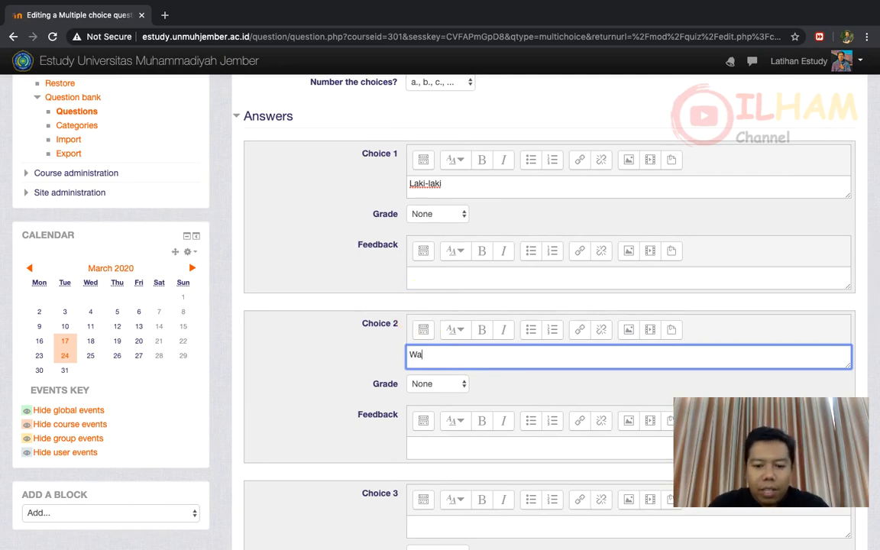
click(457, 218)
click(456, 228)
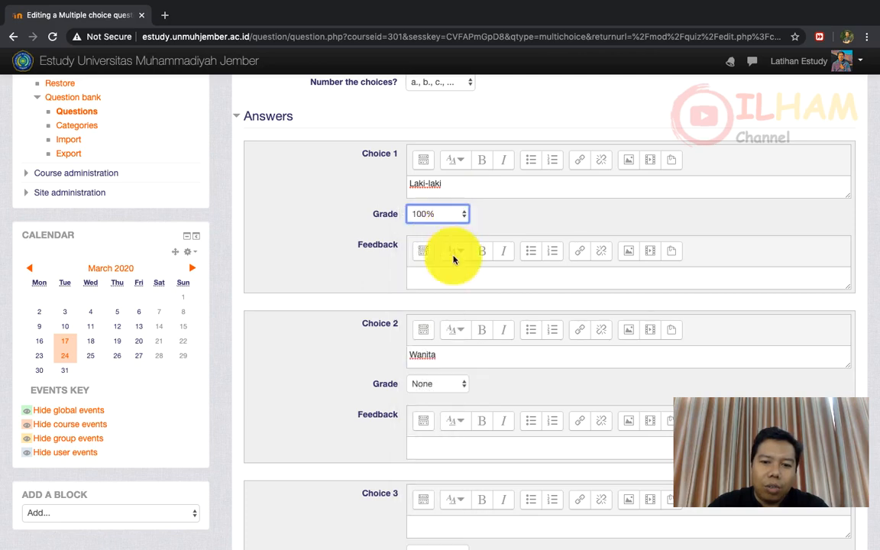
- Enter "Trans gendre" as the answer text of Choice 3
scroll(448, 382, down, 5)
scroll(448, 381, down, 2)
click(436, 356)
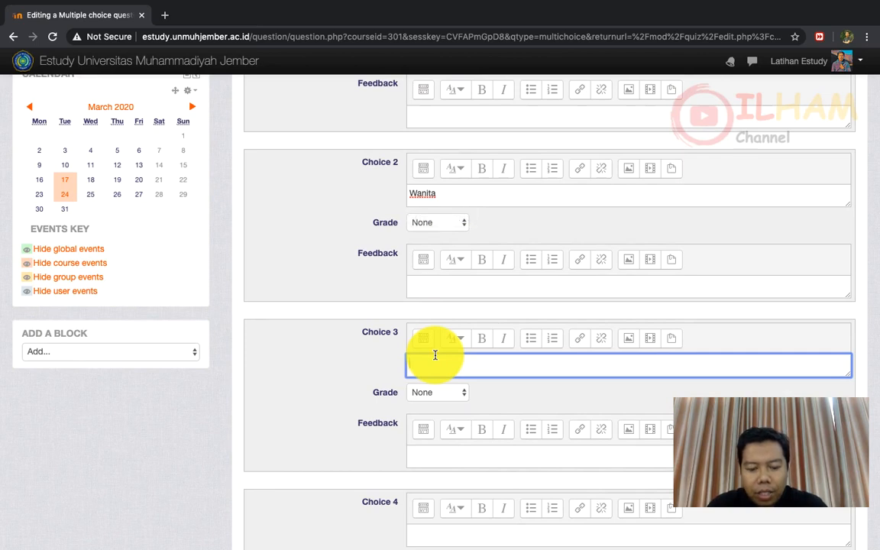
text(Trans gendre)
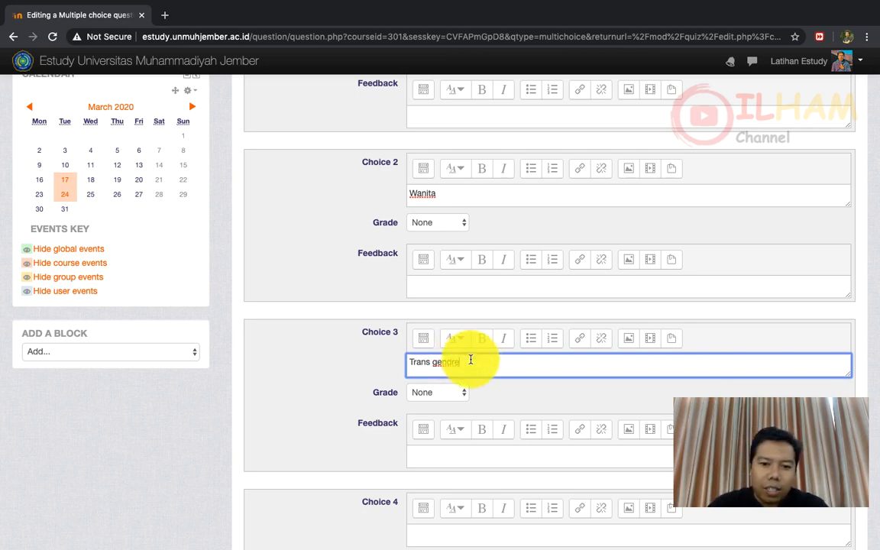
- Enter "a dan b benar" as Choice 4, leaving its grade at None
scroll(459, 394, down, 5)
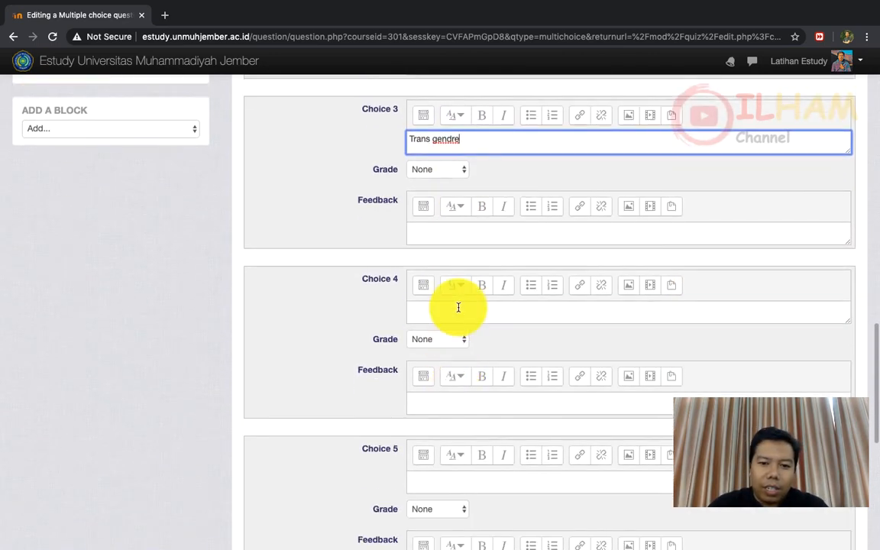
click(458, 307)
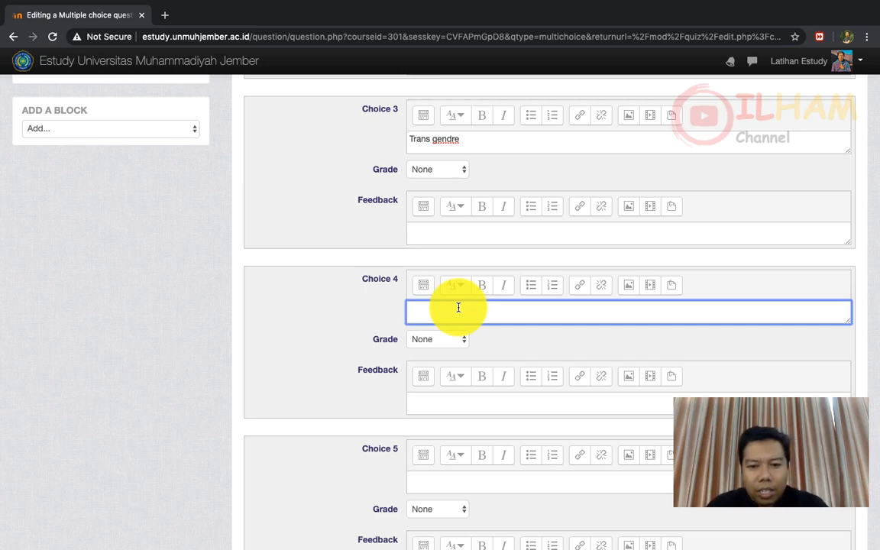
text(a dan b benar)
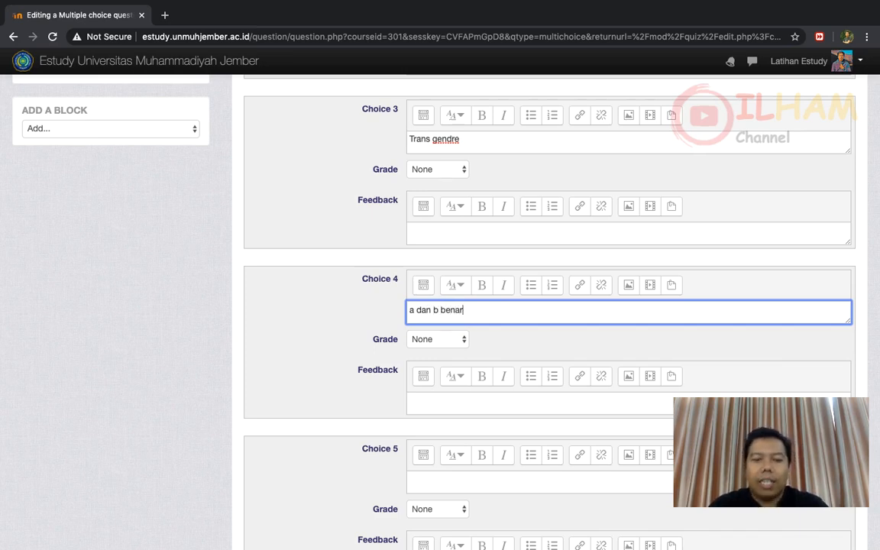
click(459, 339)
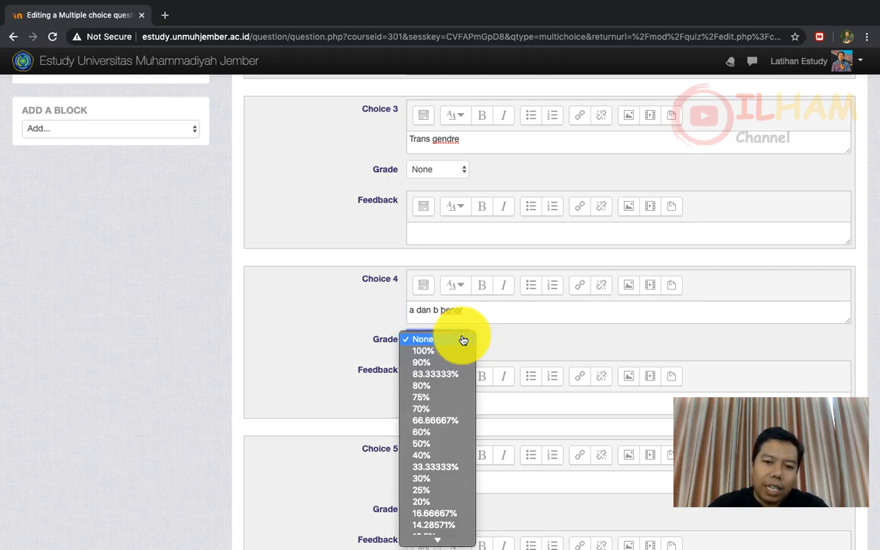
click(457, 339)
- Enter "a,b, dan c salah" as Choice 5 and save the multiple choice question to the quiz
scroll(455, 344, down, 3)
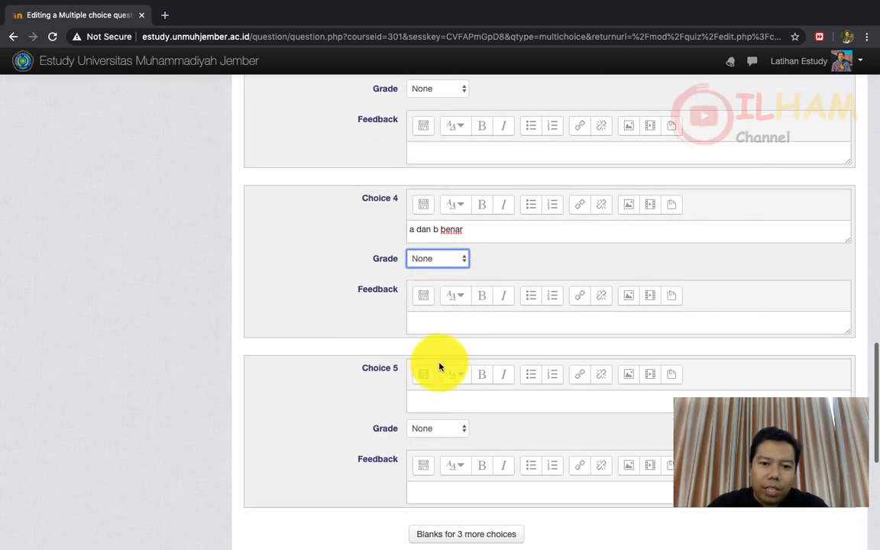
click(428, 398)
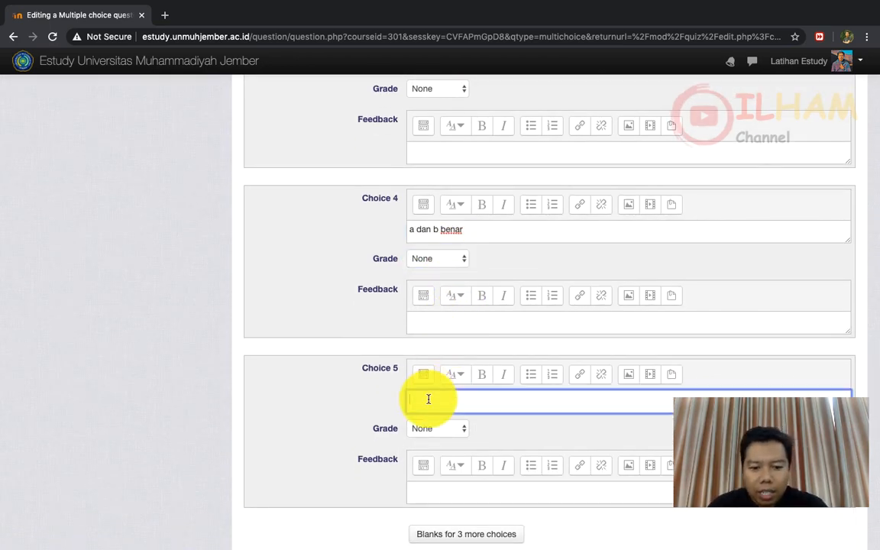
text(a,b, dan c salah)
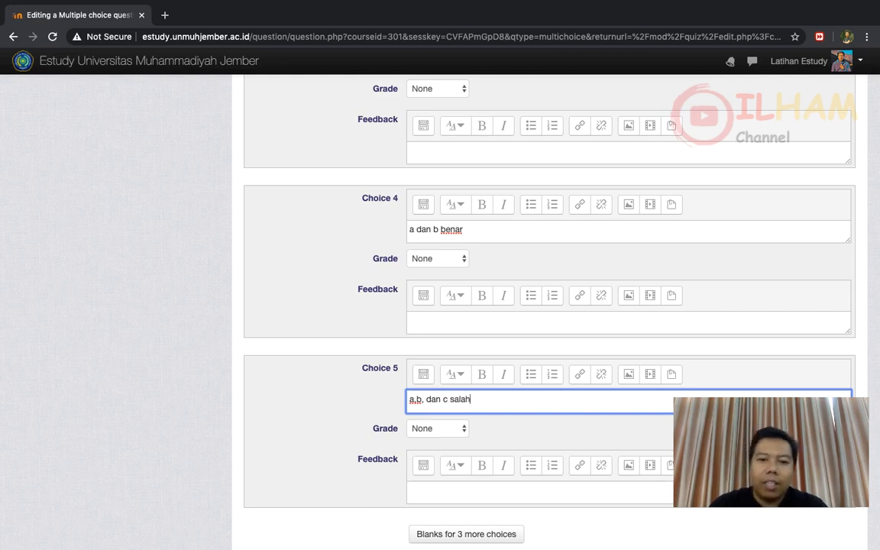
scroll(442, 436, down, 5)
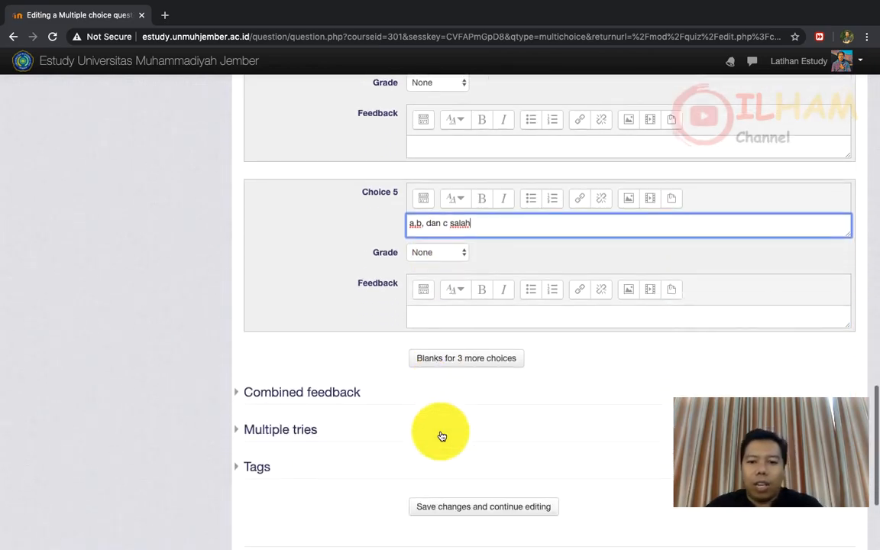
click(436, 495)
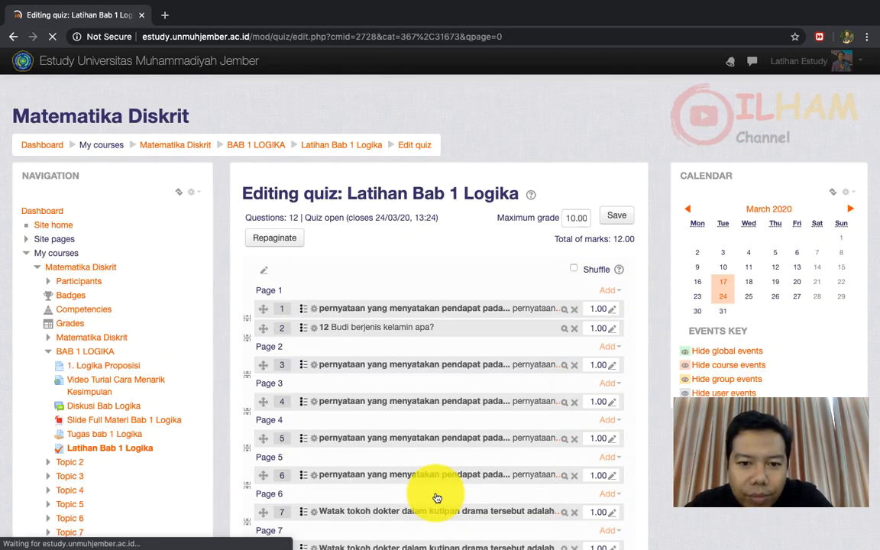
- Move the question "Budi berjenis kelamin apa?" from page 1 to page 10, directly before "Soal isian 1"
scroll(436, 496, down, 6)
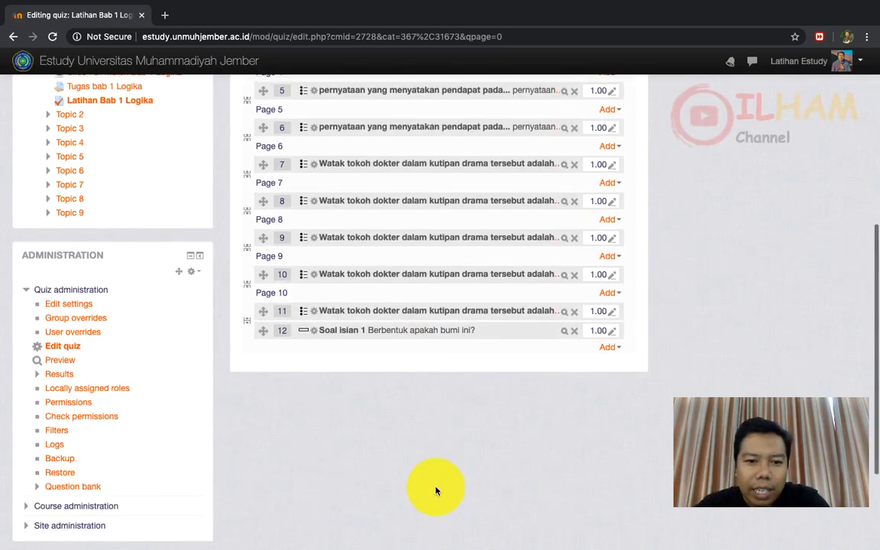
scroll(373, 298, up, 6)
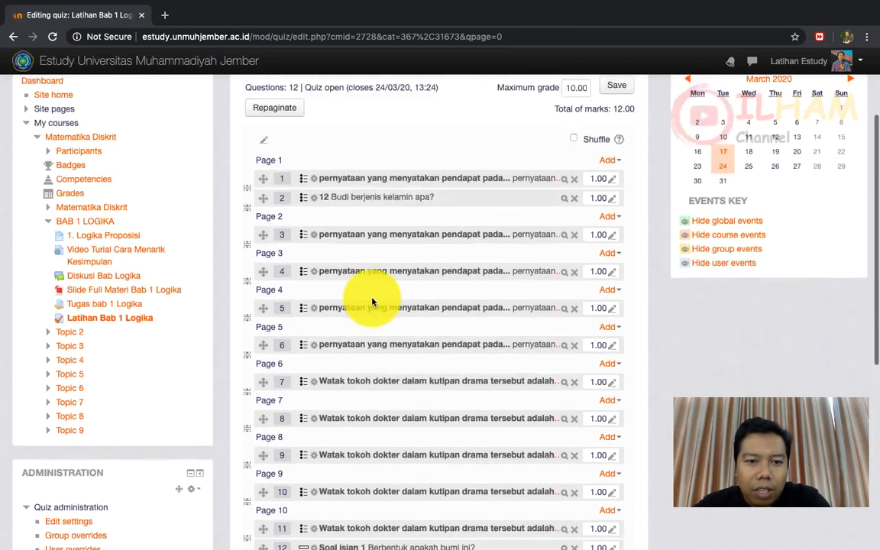
scroll(373, 300, down, 1)
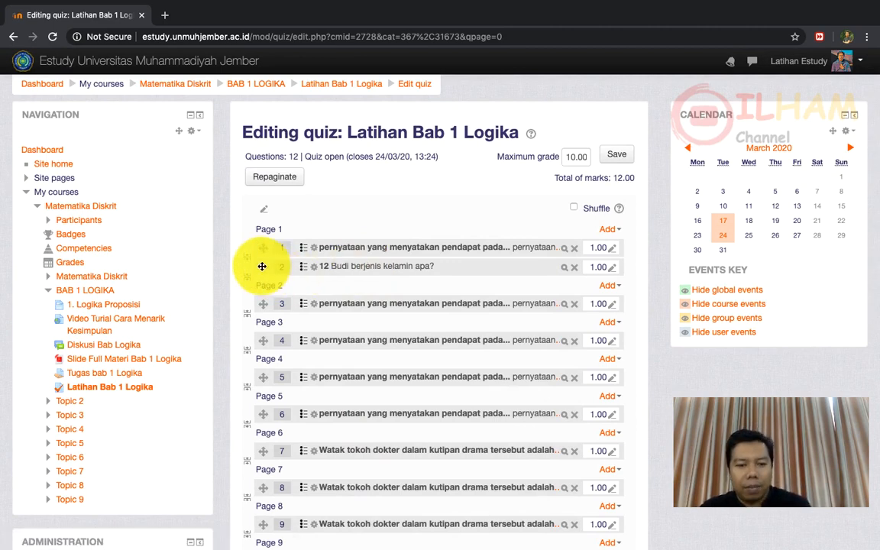
drag(262, 266, 301, 508)
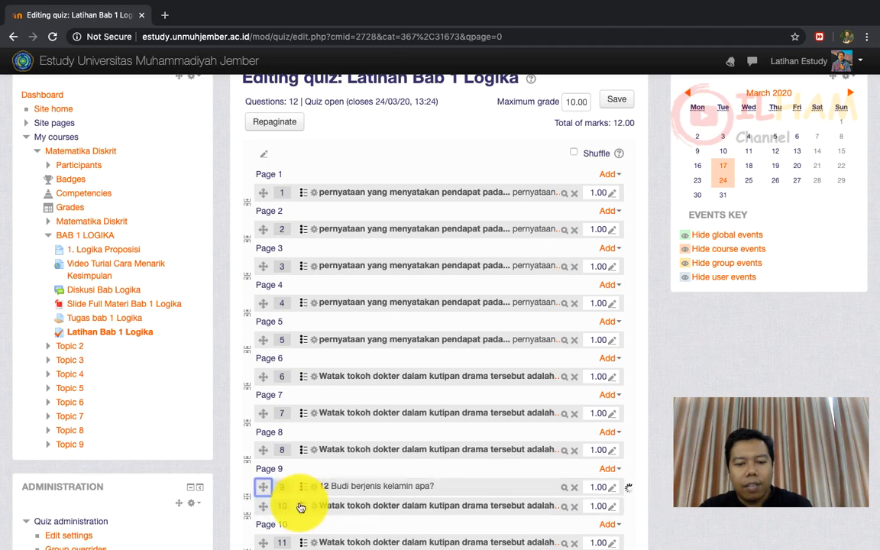
scroll(301, 508, down, 3)
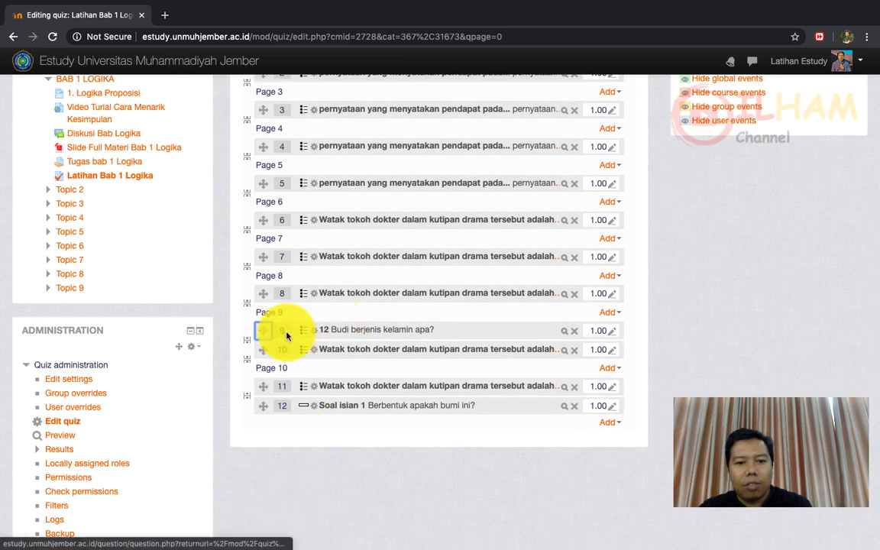
drag(261, 329, 263, 410)
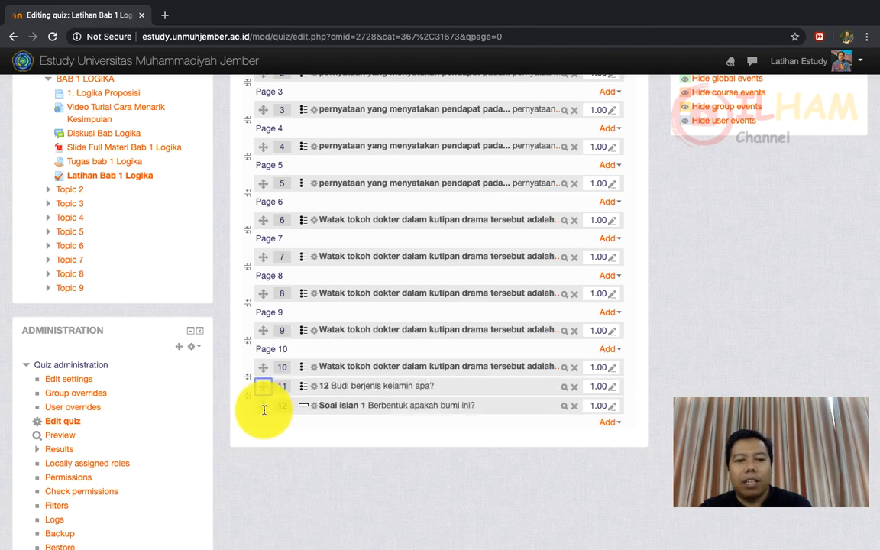
- Check the order of the quiz questions and save the maximum grade of 10.00
scroll(383, 372, up, 5)
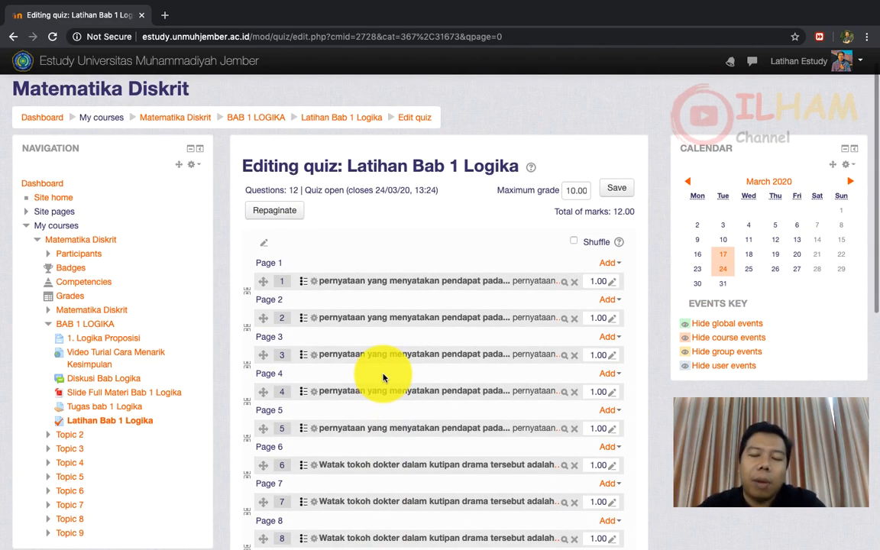
scroll(383, 376, down, 3)
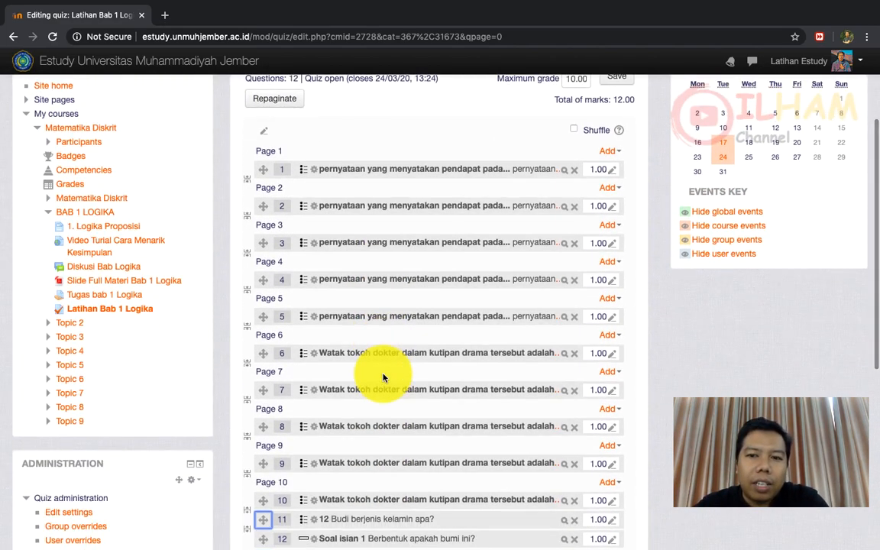
scroll(383, 377, up, 3)
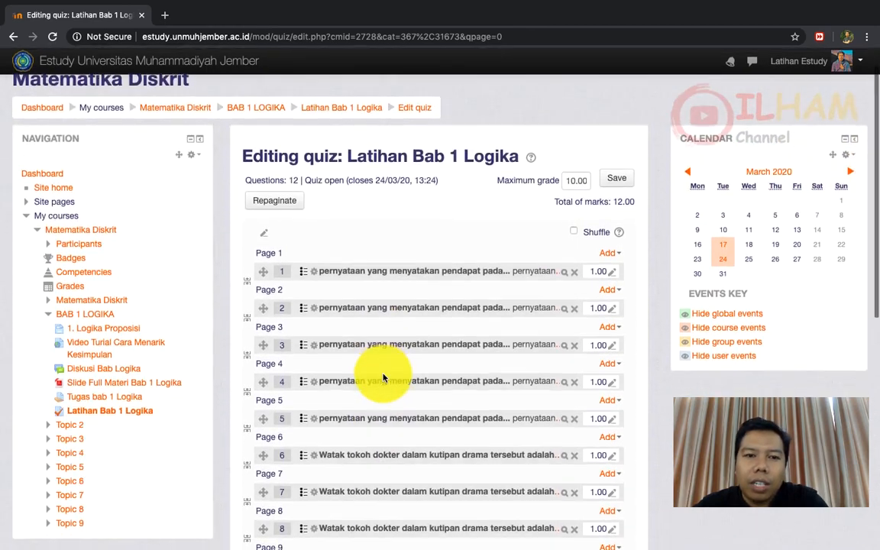
scroll(382, 378, down, 10)
scroll(382, 378, up, 4)
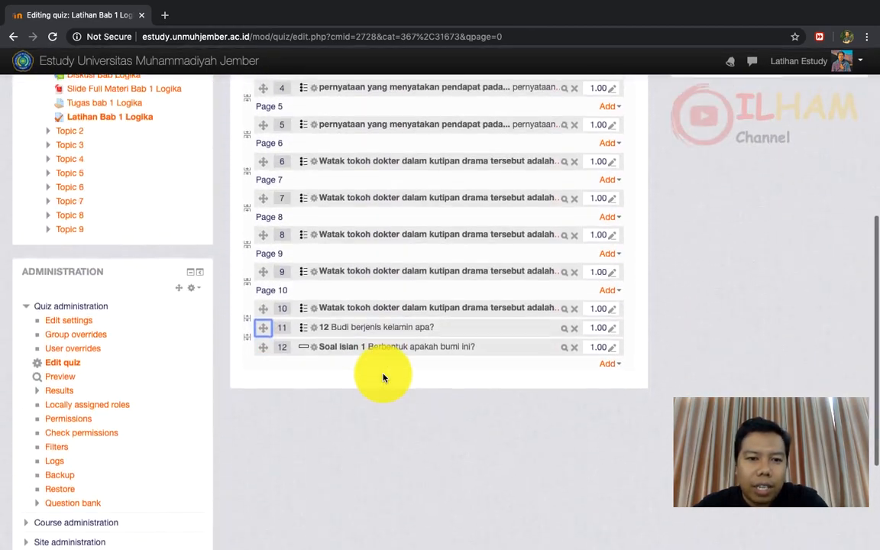
scroll(383, 373, up, 7)
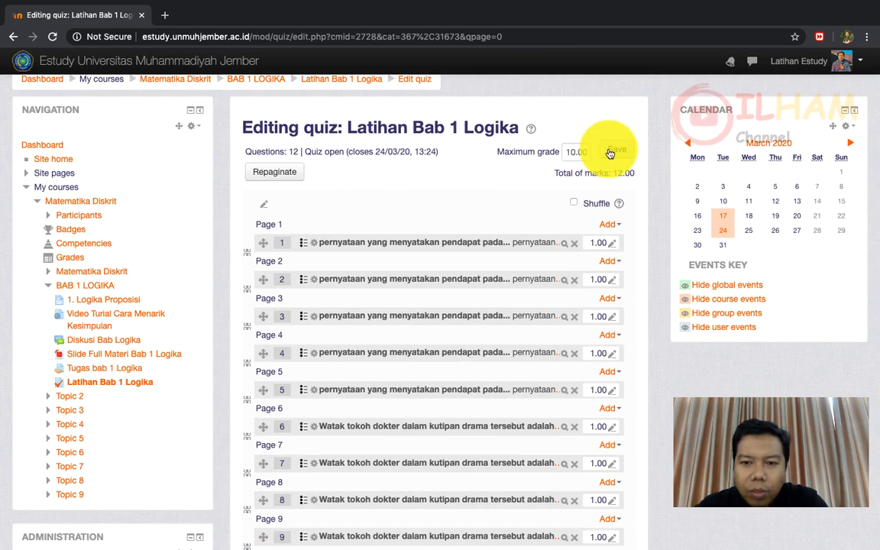
click(614, 151)
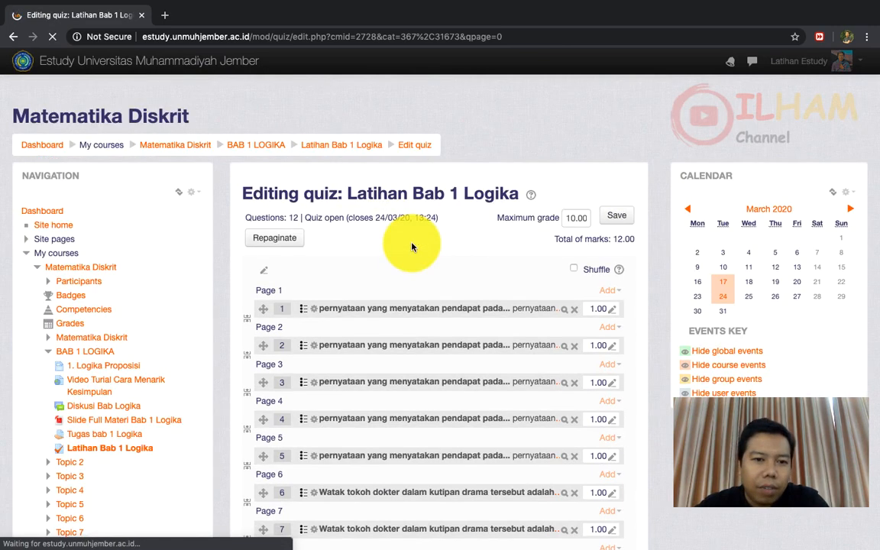
- Open the BAB 1 LOGIKA section of the course and examine the "Latihan Bab 1 Logika" quiz entry
scroll(295, 292, down, 3)
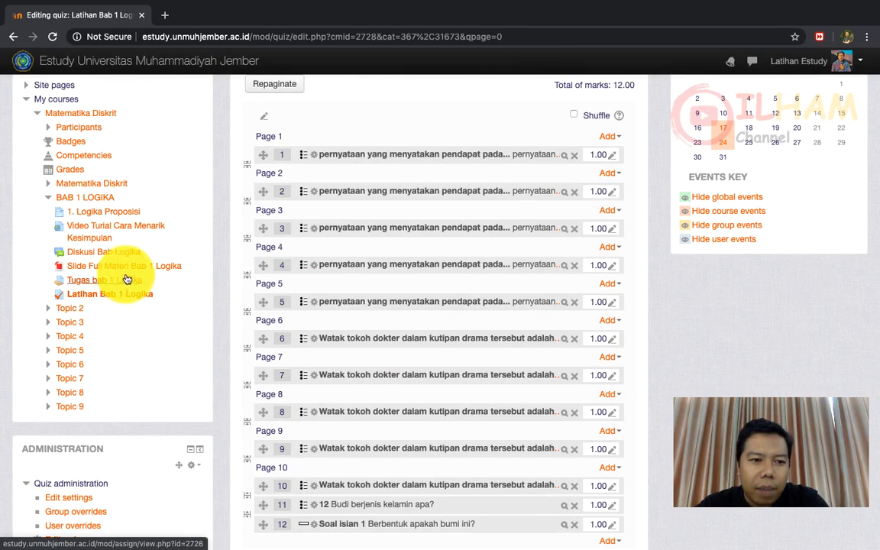
click(112, 202)
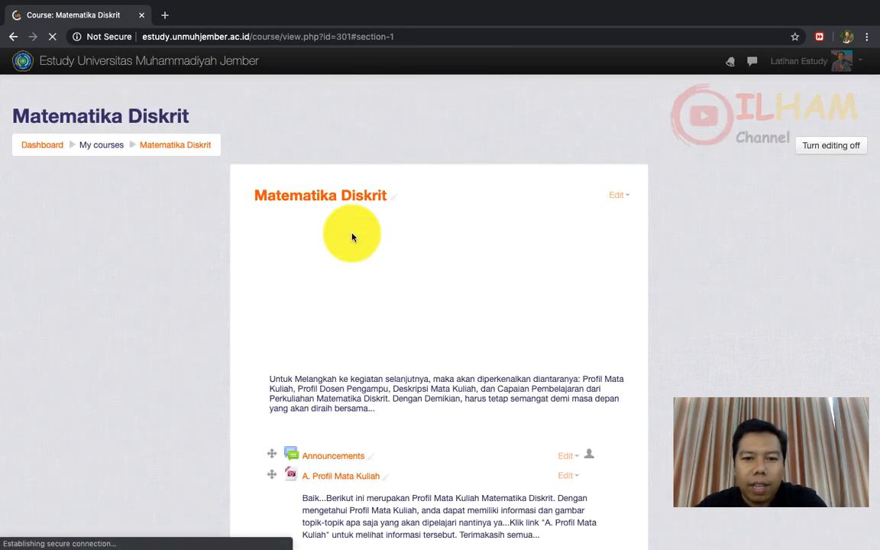
scroll(352, 237, down, 5)
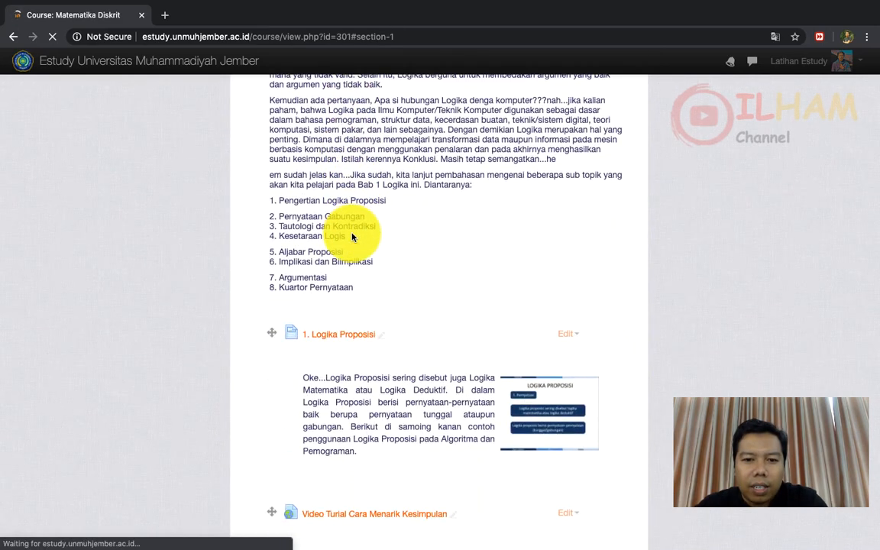
scroll(352, 236, down, 10)
scroll(352, 238, down, 5)
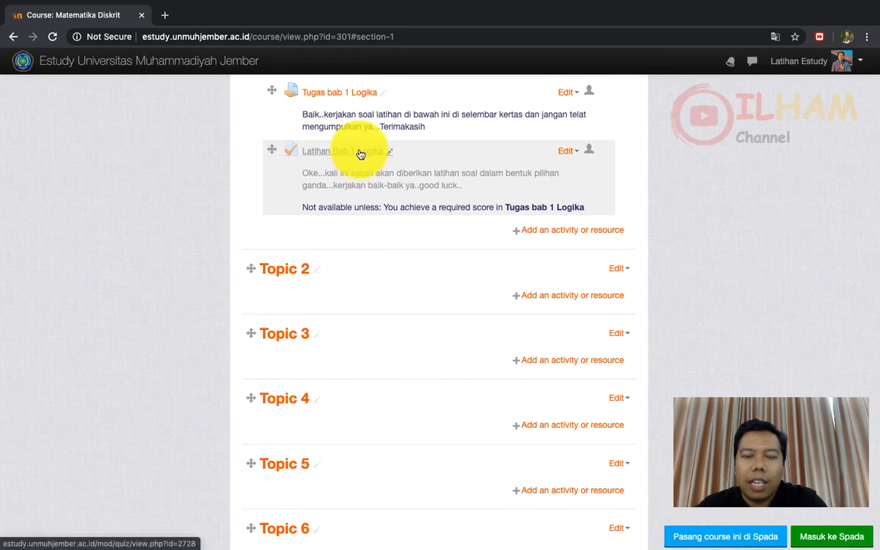
scroll(383, 152, up, 1)
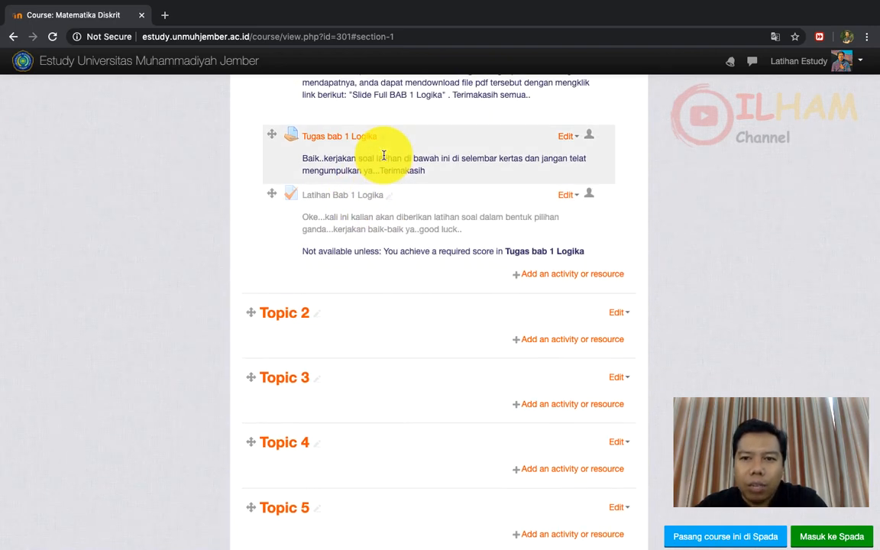
- Switch to the Student role and check how "Latihan Bab 1 Logika" is shown on the course page
click(858, 66)
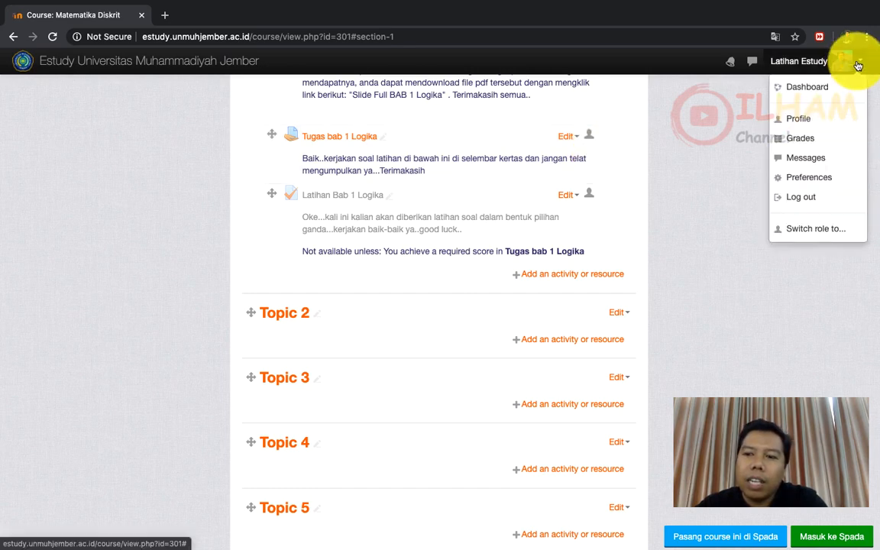
click(829, 227)
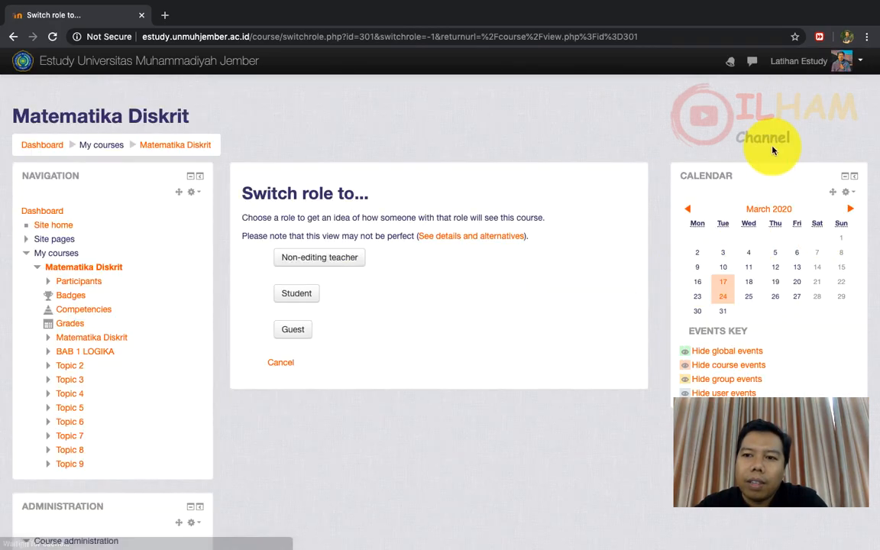
click(303, 294)
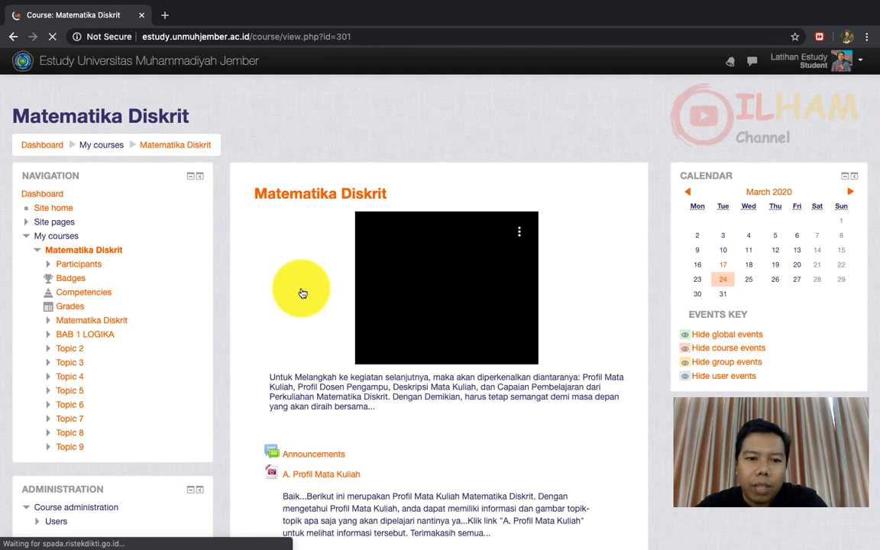
scroll(302, 293, down, 6)
scroll(303, 293, down, 15)
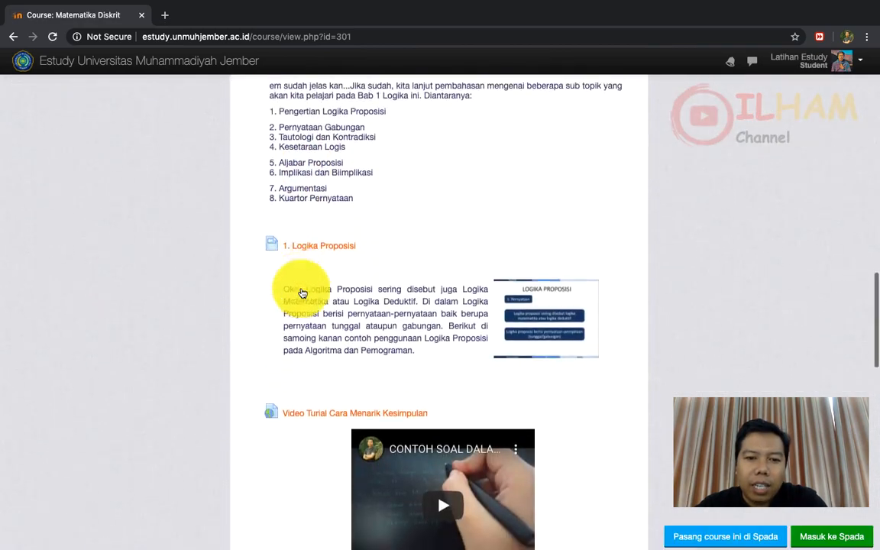
scroll(303, 294, down, 5)
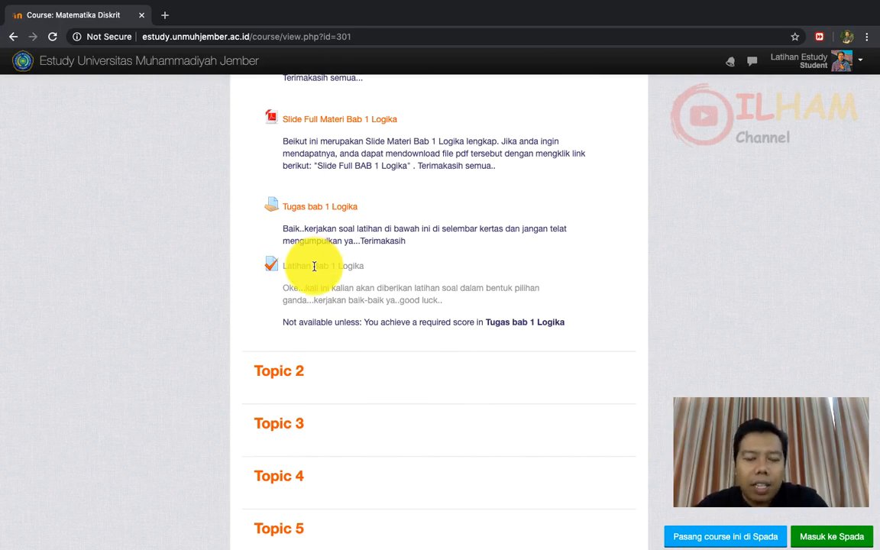
scroll(313, 266, up, 3)
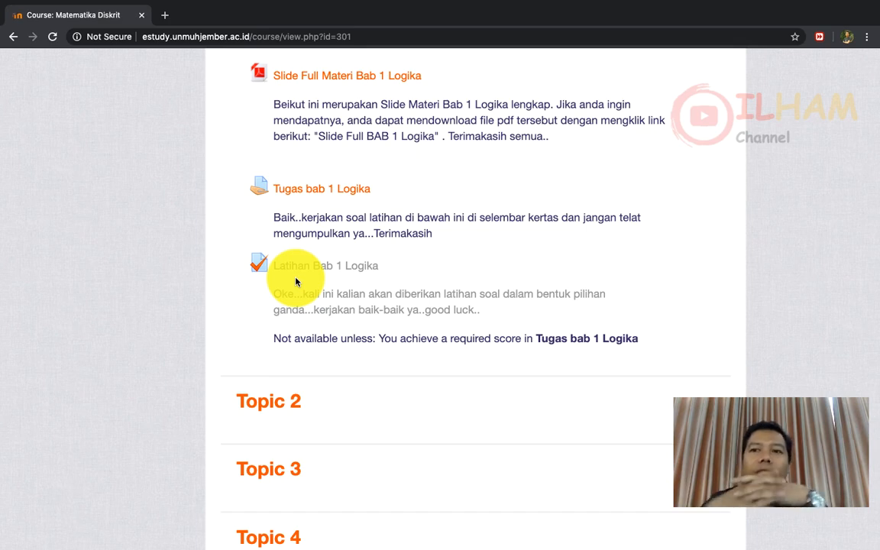
scroll(295, 281, down, 15)
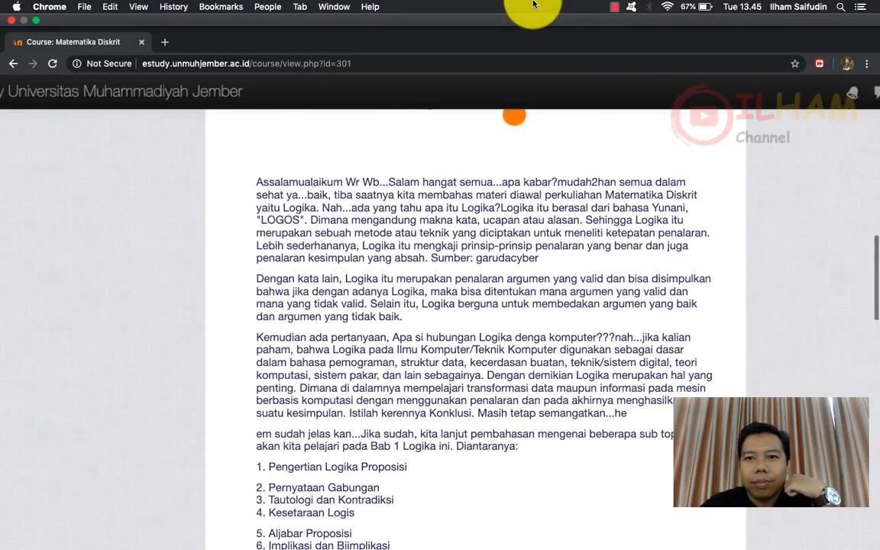
click(614, 7)
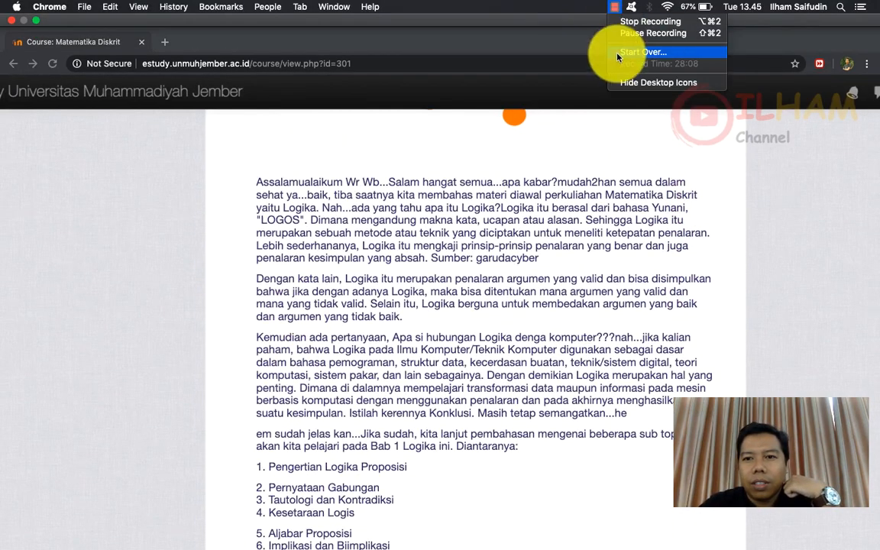
click(620, 26)
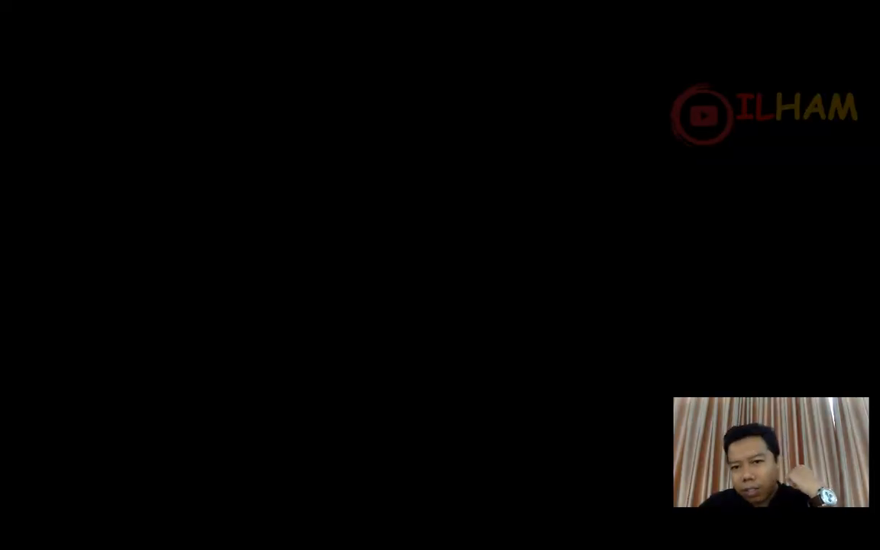